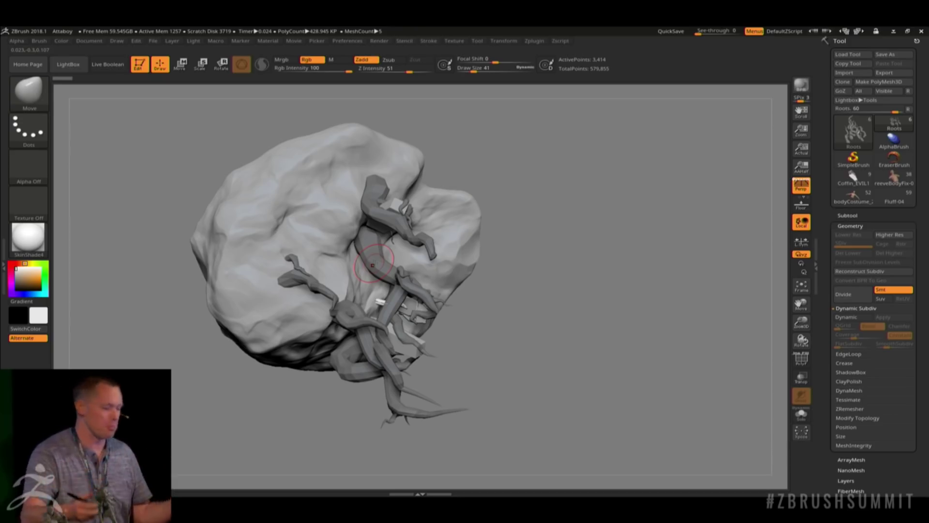
# Step: Switch from the roots model to Coffin_EVIL1 and examine the floating rock with its roots, coffins and figures from both sides
pyautogui.moveTo(563, 279); pyautogui.dragTo(533, 319)
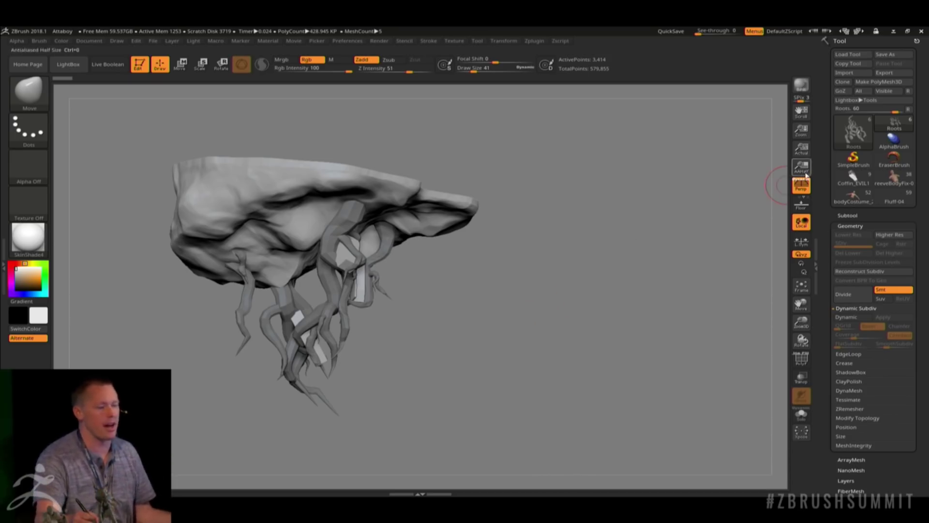
pyautogui.click(853, 177)
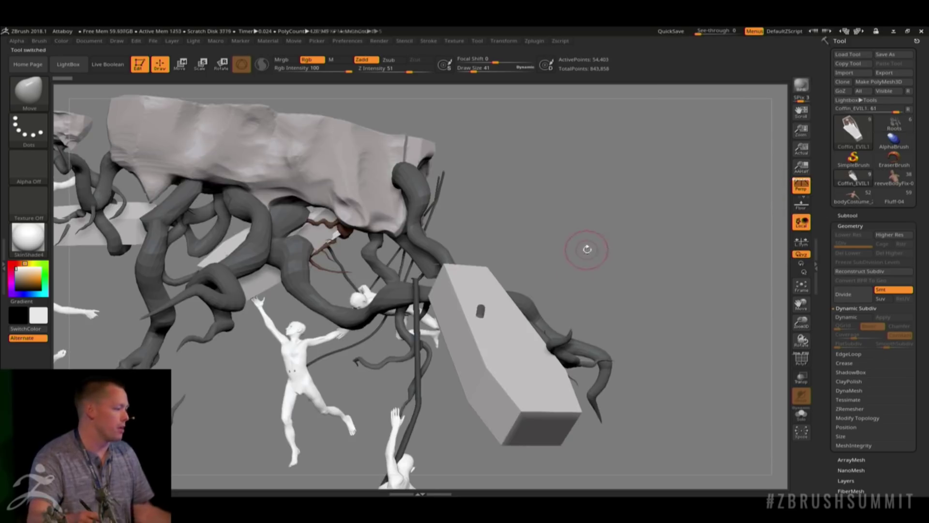
pyautogui.moveTo(587, 249)
pyautogui.mouseDown(button='right')
pyautogui.moveTo(600, 246)
pyautogui.moveTo(552, 245)
pyautogui.moveTo(579, 235)
pyautogui.mouseUp(button='right')
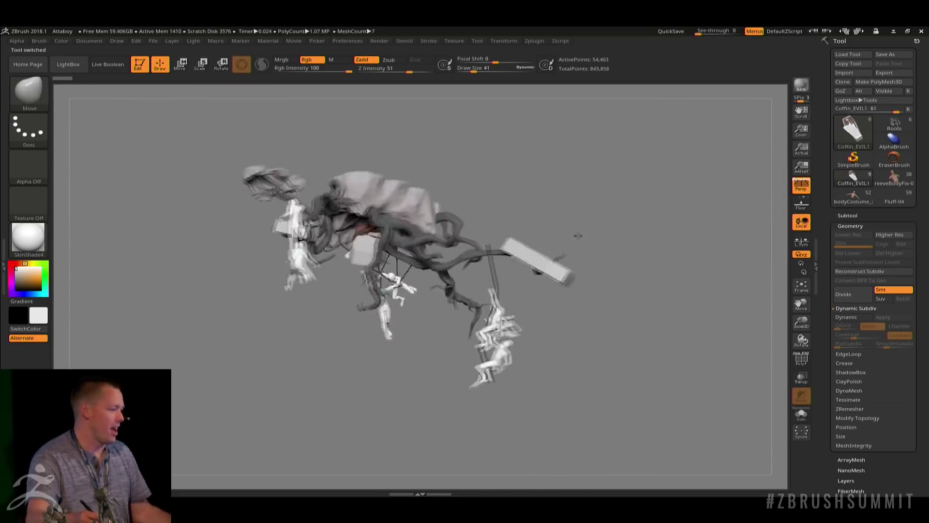
pyautogui.moveTo(577, 235); pyautogui.dragTo(479, 214)
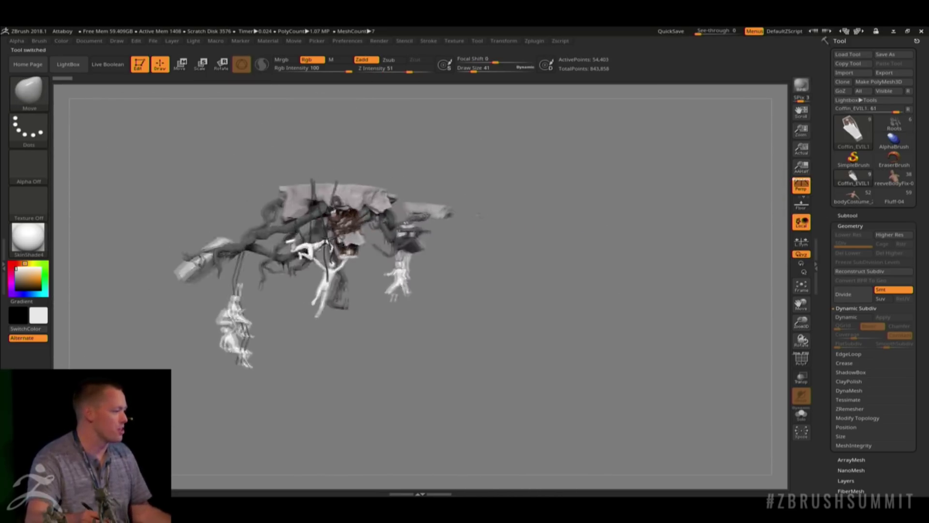
pyautogui.moveTo(479, 215)
pyautogui.mouseDown(button='right')
pyautogui.moveTo(457, 213)
pyautogui.moveTo(419, 304)
pyautogui.moveTo(422, 275)
pyautogui.mouseUp(button='right')
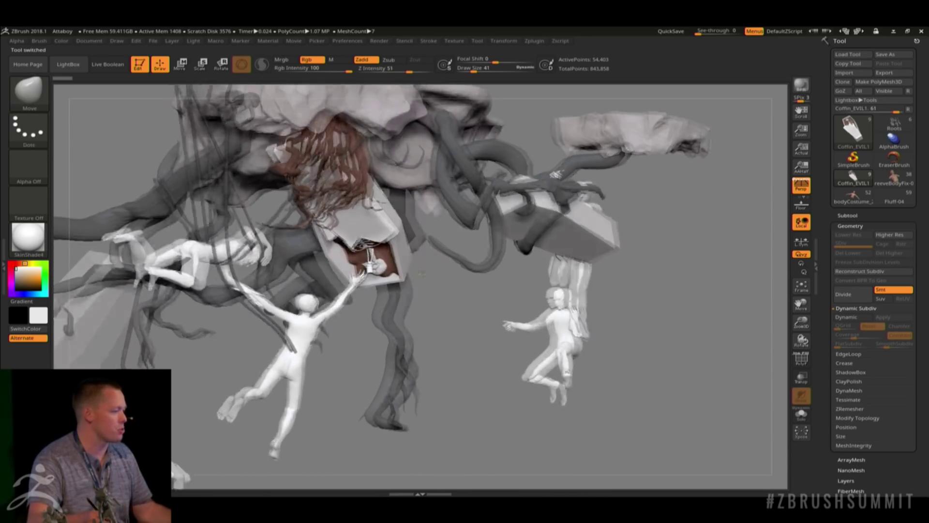
pyautogui.moveTo(421, 274); pyautogui.dragTo(430, 274)
pyautogui.moveTo(430, 274)
pyautogui.mouseDown(button='right')
pyautogui.moveTo(439, 266)
pyautogui.moveTo(409, 329)
pyautogui.mouseUp(button='right')
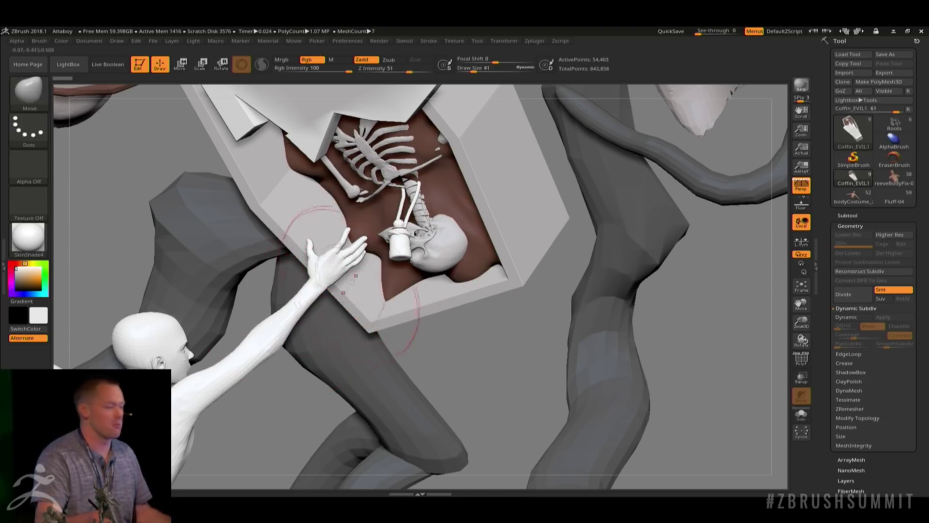
# Step: Examine the broken-open coffin up close, including the skeleton inside and the figure's hand reaching for it
pyautogui.moveTo(367, 229)
pyautogui.keyDown('ctrl'); pyautogui.mouseDown(button='right')
pyautogui.moveTo(427, 244)
pyautogui.moveTo(393, 211)
pyautogui.mouseUp(button='right'); pyautogui.keyUp('ctrl')
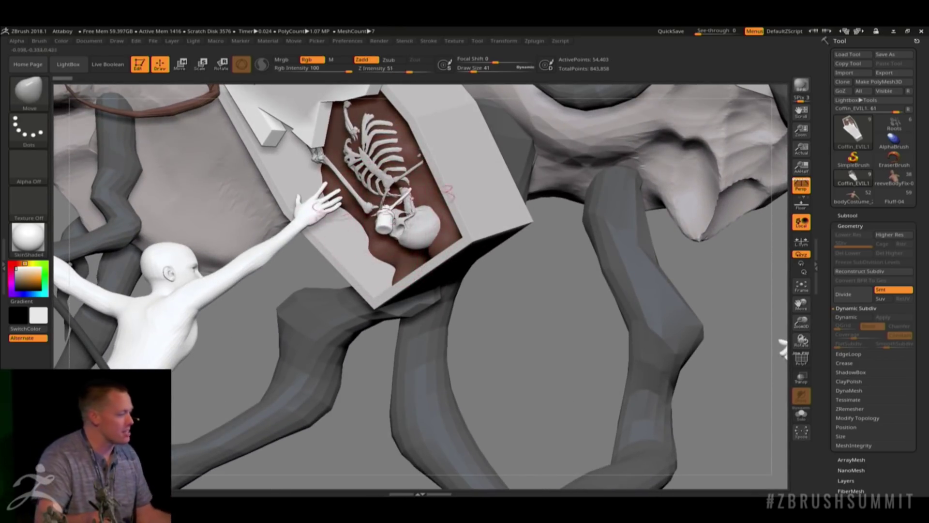
pyautogui.moveTo(396, 215)
pyautogui.mouseDown(button='right')
pyautogui.moveTo(428, 227)
pyautogui.moveTo(417, 170)
pyautogui.moveTo(398, 232)
pyautogui.mouseUp(button='right')
pyautogui.moveTo(397, 232)
pyautogui.keyDown('ctrl'); pyautogui.mouseDown(button='right')
pyautogui.moveTo(421, 243)
pyautogui.moveTo(466, 217)
pyautogui.mouseUp(button='right'); pyautogui.keyUp('ctrl')
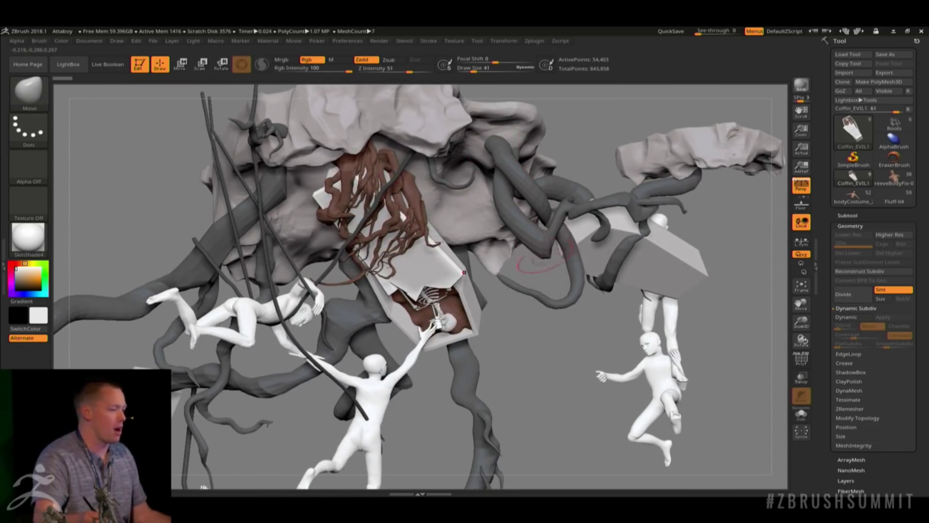
# Step: Examine how the red roots wrap the open coffin from low, frontal and underside angles
pyautogui.moveTo(542, 259); pyautogui.dragTo(479, 300, button='right')
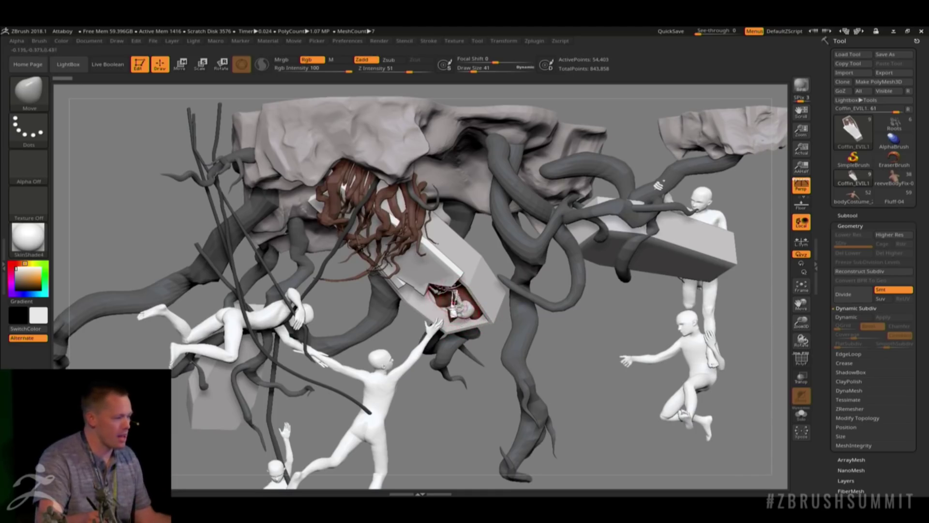
pyautogui.moveTo(455, 300); pyautogui.dragTo(510, 180, button='right')
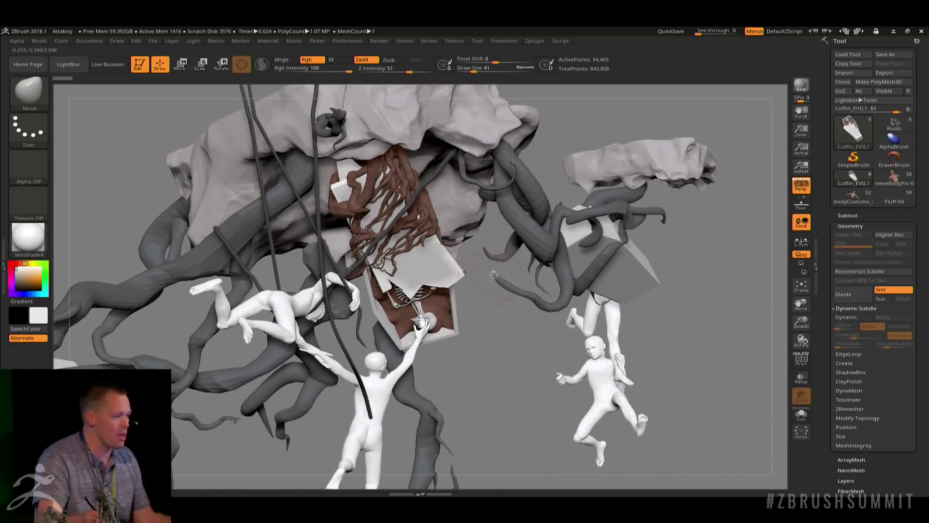
pyautogui.moveTo(526, 275); pyautogui.dragTo(442, 318, button='right')
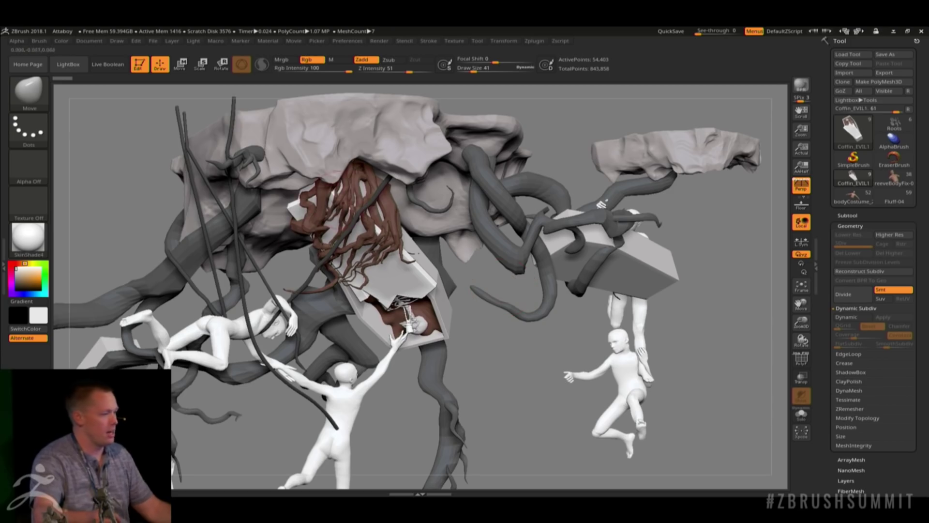
pyautogui.moveTo(518, 269); pyautogui.dragTo(352, 127, button='right')
pyautogui.moveTo(417, 265); pyautogui.dragTo(356, 227, button='right')
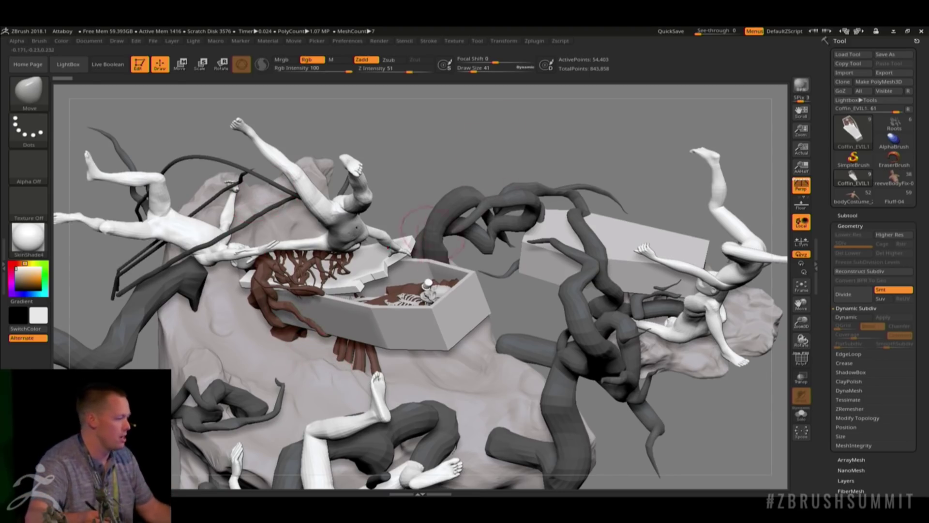
# Step: Examine the whole coffin composition, including the chain of climbing figures hanging beneath the rock
pyautogui.moveTo(426, 225)
pyautogui.mouseDown(button='right')
pyautogui.moveTo(421, 208)
pyautogui.moveTo(414, 244)
pyautogui.moveTo(387, 268)
pyautogui.moveTo(416, 301)
pyautogui.moveTo(411, 334)
pyautogui.moveTo(397, 273)
pyautogui.mouseUp(button='right')
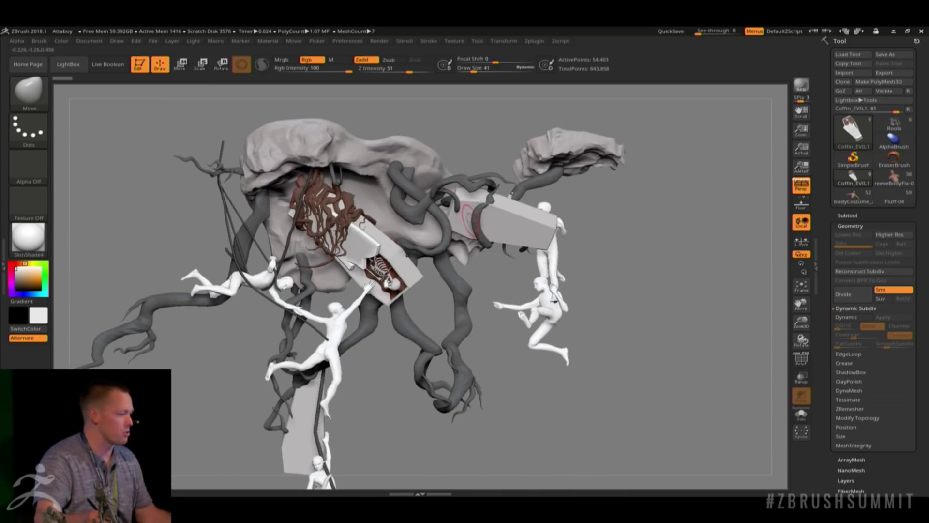
pyautogui.moveTo(469, 221); pyautogui.dragTo(466, 267, button='right')
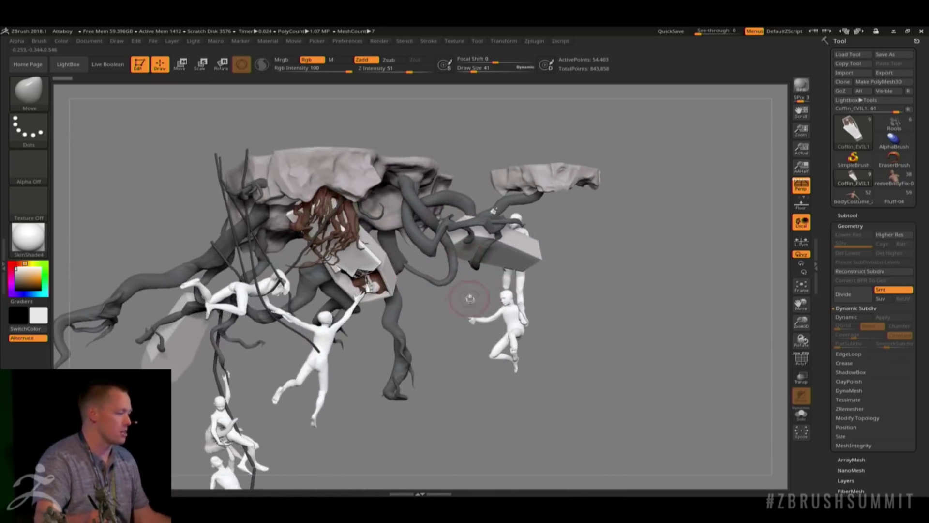
pyautogui.keyDown('alt'); pyautogui.moveTo(469, 299); pyautogui.dragTo(447, 226, button='right'); pyautogui.keyUp('alt')
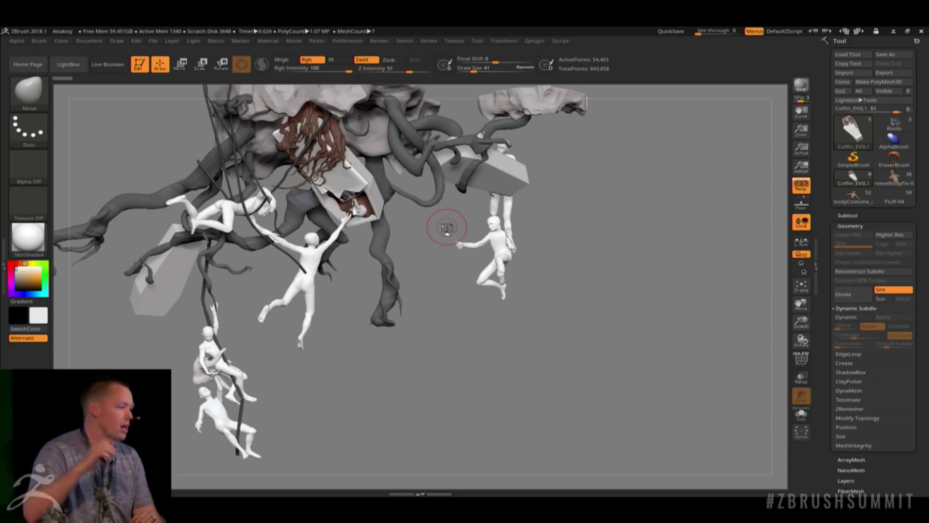
pyautogui.moveTo(350, 203); pyautogui.dragTo(359, 212, button='right')
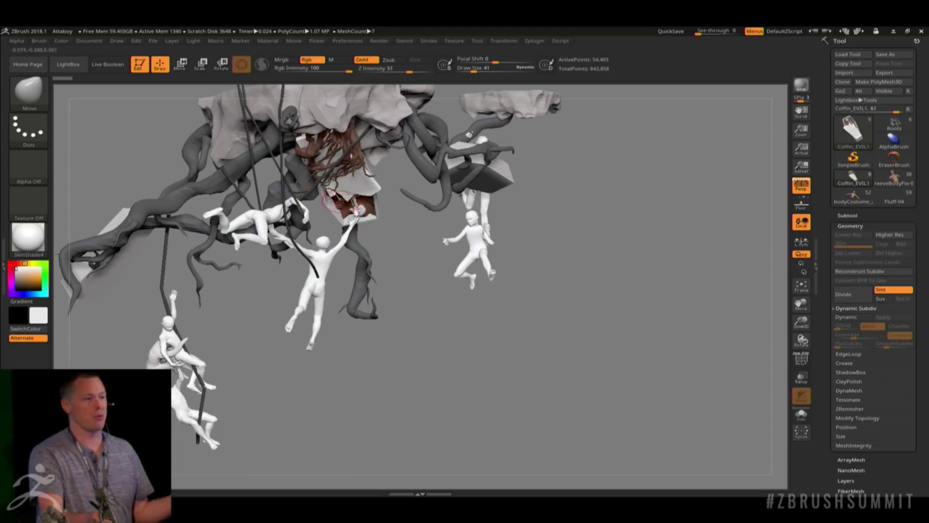
pyautogui.moveTo(358, 208); pyautogui.dragTo(355, 210, button='right')
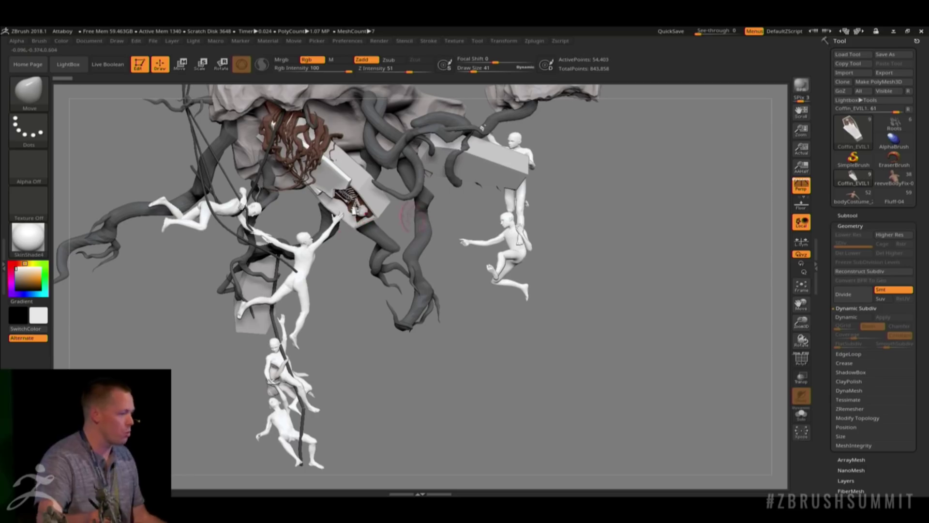
pyautogui.moveTo(407, 220); pyautogui.dragTo(413, 217, button='right')
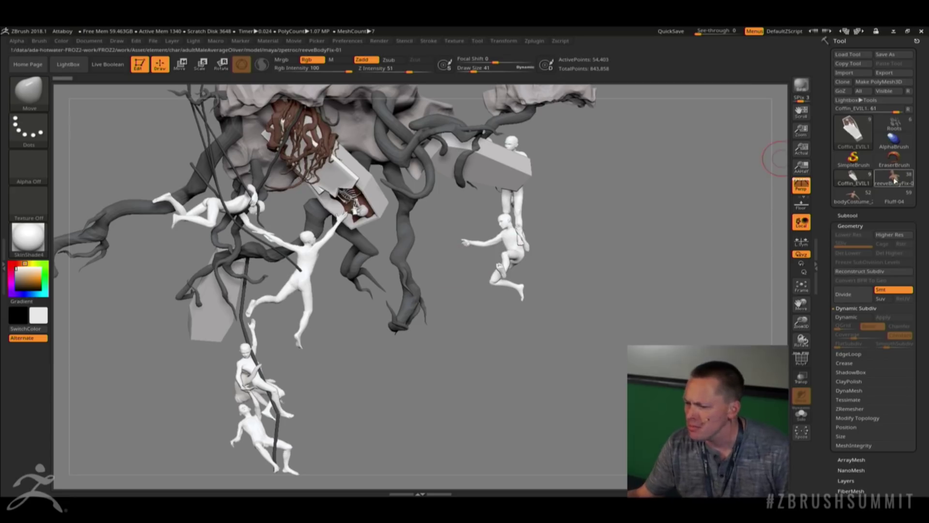
# Step: Switch to the reeveBodyFix-01 character and examine the feathered collar, laced vest and sleeves from the front
pyautogui.moveTo(896, 180)
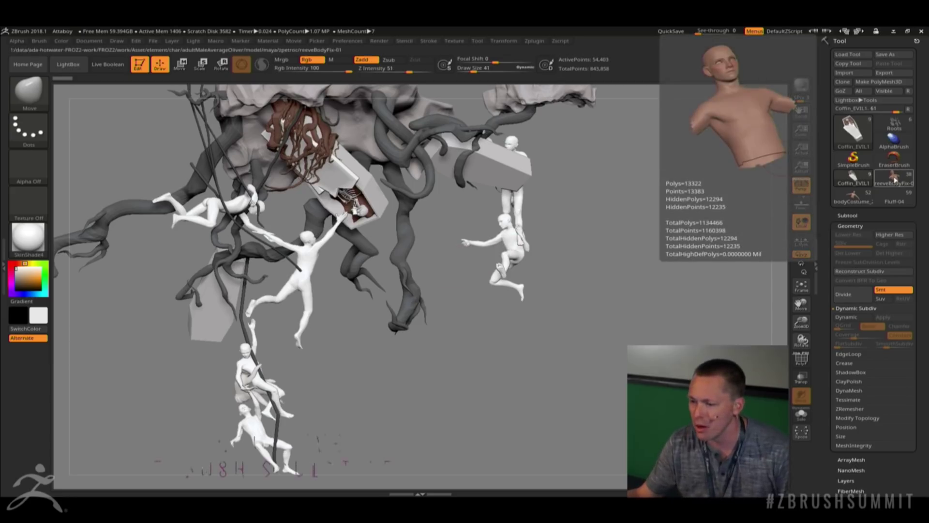
pyautogui.click(893, 180)
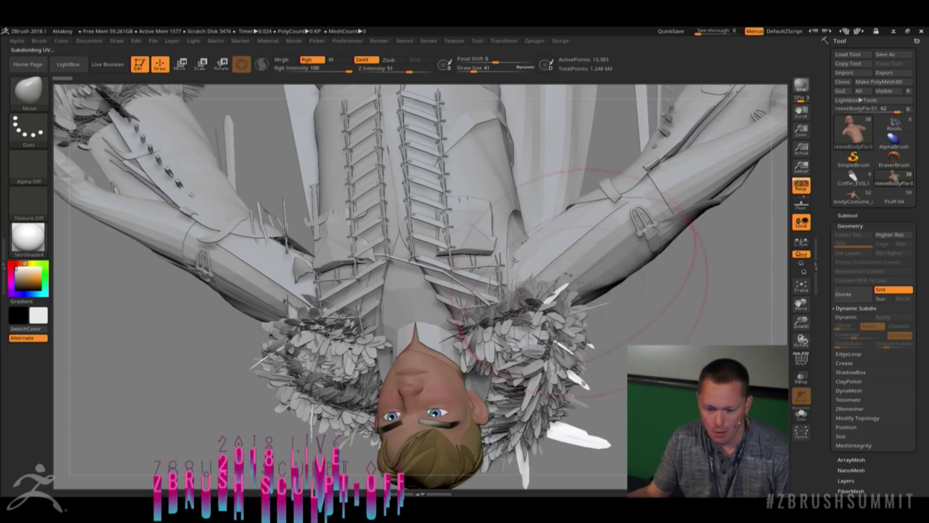
pyautogui.moveTo(620, 332)
pyautogui.mouseDown(button='right')
pyautogui.moveTo(631, 280)
pyautogui.moveTo(544, 193)
pyautogui.moveTo(585, 154)
pyautogui.moveTo(653, 160)
pyautogui.mouseUp(button='right')
pyautogui.moveTo(653, 285)
pyautogui.mouseDown(button='right')
pyautogui.moveTo(528, 307)
pyautogui.moveTo(575, 322)
pyautogui.moveTo(531, 312)
pyautogui.mouseUp(button='right')
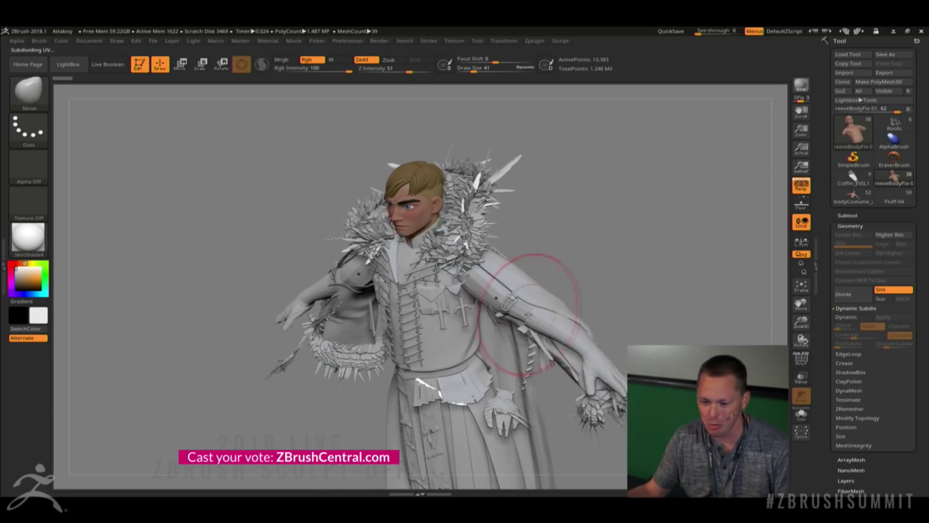
pyautogui.moveTo(572, 303)
pyautogui.mouseDown()
pyautogui.moveTo(606, 276)
pyautogui.moveTo(598, 286)
pyautogui.moveTo(592, 246)
pyautogui.mouseUp()
pyautogui.moveTo(602, 281)
pyautogui.keyDown('ctrl'); pyautogui.mouseDown(button='right')
pyautogui.moveTo(581, 264)
pyautogui.moveTo(535, 290)
pyautogui.moveTo(557, 285)
pyautogui.moveTo(520, 296)
pyautogui.moveTo(552, 295)
pyautogui.moveTo(537, 300)
pyautogui.moveTo(551, 309)
pyautogui.moveTo(498, 212)
pyautogui.mouseUp(button='right'); pyautogui.keyUp('ctrl')
pyautogui.keyDown('alt'); pyautogui.moveTo(453, 329); pyautogui.dragTo(456, 238, button='right'); pyautogui.keyUp('alt')
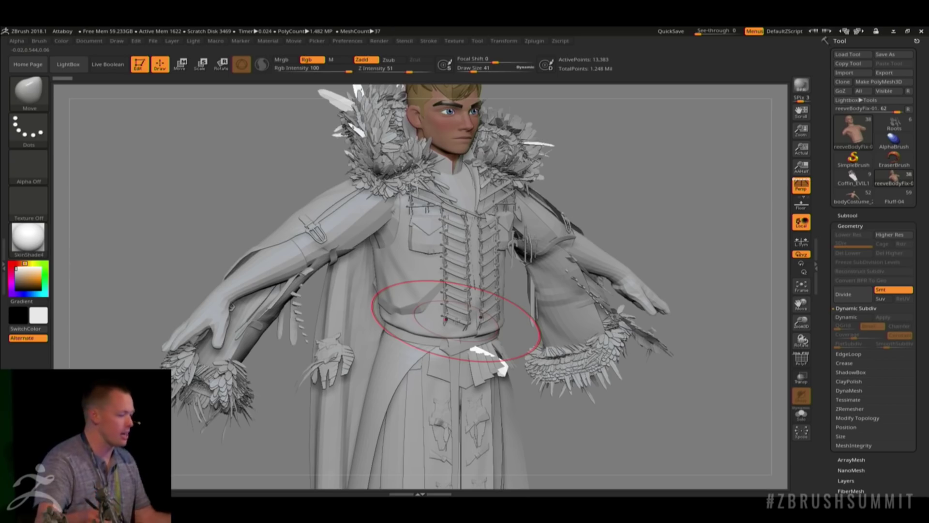
# Step: Examine the reeveBodyFix-01 costume's belt and skirt details up close, as well as the full figure
pyautogui.moveTo(435, 420)
pyautogui.keyDown('alt'); pyautogui.mouseDown(button='right')
pyautogui.moveTo(420, 325)
pyautogui.moveTo(456, 379)
pyautogui.moveTo(420, 131)
pyautogui.moveTo(457, 159)
pyautogui.moveTo(388, 190)
pyautogui.moveTo(407, 140)
pyautogui.moveTo(406, 356)
pyautogui.mouseUp(button='right'); pyautogui.keyUp('alt')
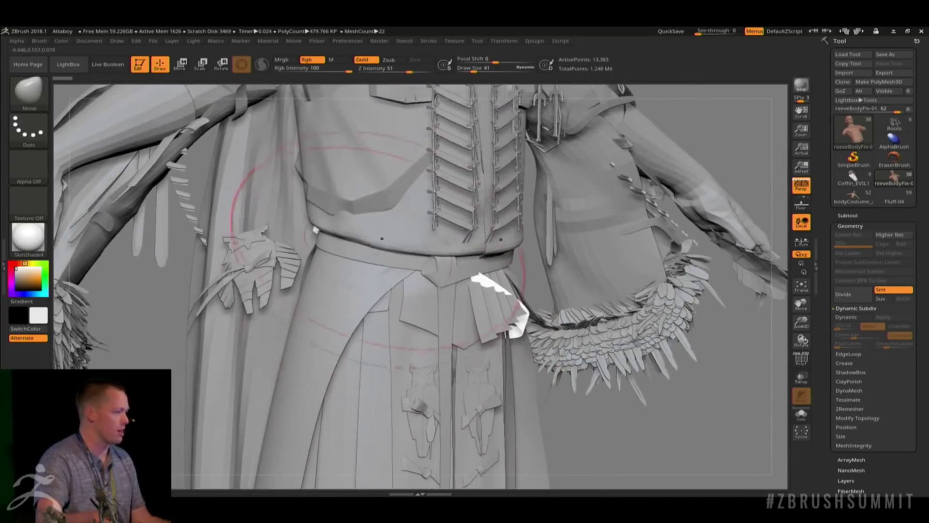
pyautogui.moveTo(370, 254); pyautogui.dragTo(435, 254, button='right')
pyautogui.moveTo(394, 283)
pyautogui.mouseDown(button='right')
pyautogui.moveTo(420, 305)
pyautogui.moveTo(405, 338)
pyautogui.moveTo(341, 322)
pyautogui.moveTo(329, 303)
pyautogui.mouseUp(button='right')
pyautogui.keyDown('ctrl'); pyautogui.moveTo(329, 303); pyautogui.dragTo(330, 266, button='right'); pyautogui.keyUp('ctrl')
pyautogui.moveTo(380, 226)
pyautogui.keyDown('ctrl'); pyautogui.mouseDown(button='right')
pyautogui.moveTo(385, 199)
pyautogui.moveTo(384, 246)
pyautogui.moveTo(370, 248)
pyautogui.moveTo(411, 251)
pyautogui.moveTo(443, 222)
pyautogui.moveTo(372, 236)
pyautogui.mouseUp(button='right'); pyautogui.keyUp('ctrl')
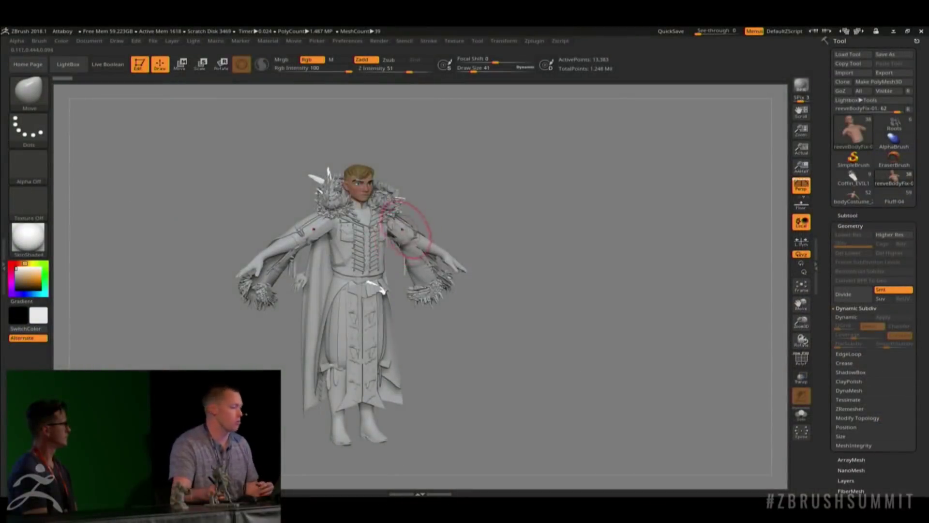
pyautogui.moveTo(402, 230); pyautogui.dragTo(419, 226, button='right')
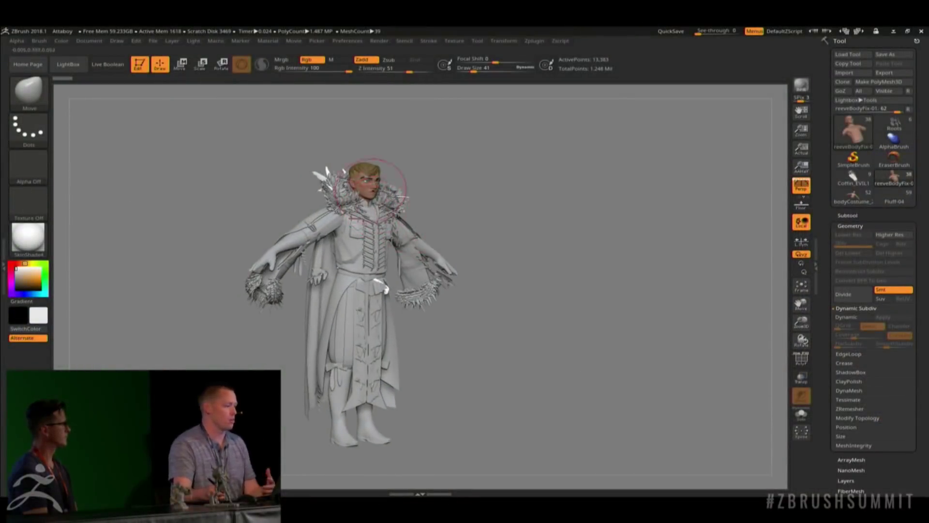
pyautogui.moveTo(390, 173)
pyautogui.mouseDown(button='right')
pyautogui.moveTo(402, 173)
pyautogui.moveTo(367, 185)
pyautogui.mouseUp(button='right')
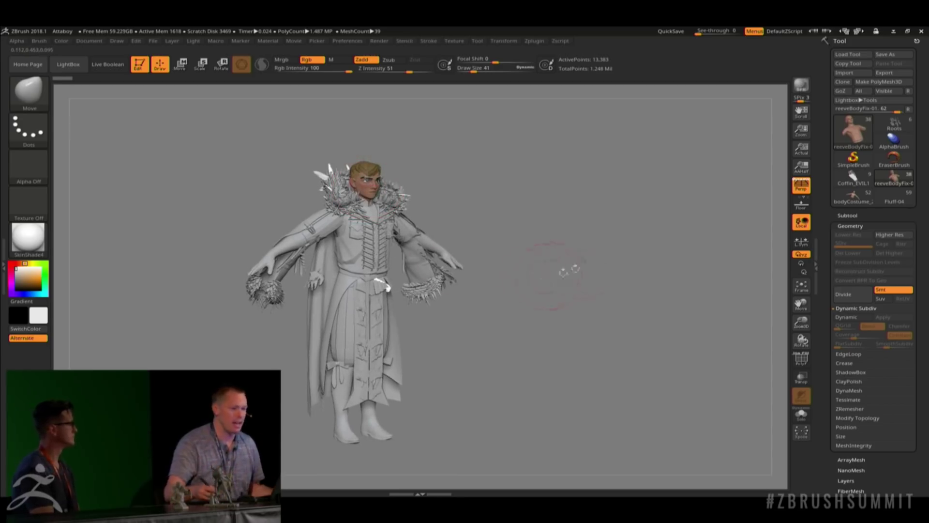
# Step: Switch to the bodyCostume_23 character and view its costume from the front
pyautogui.click(853, 195)
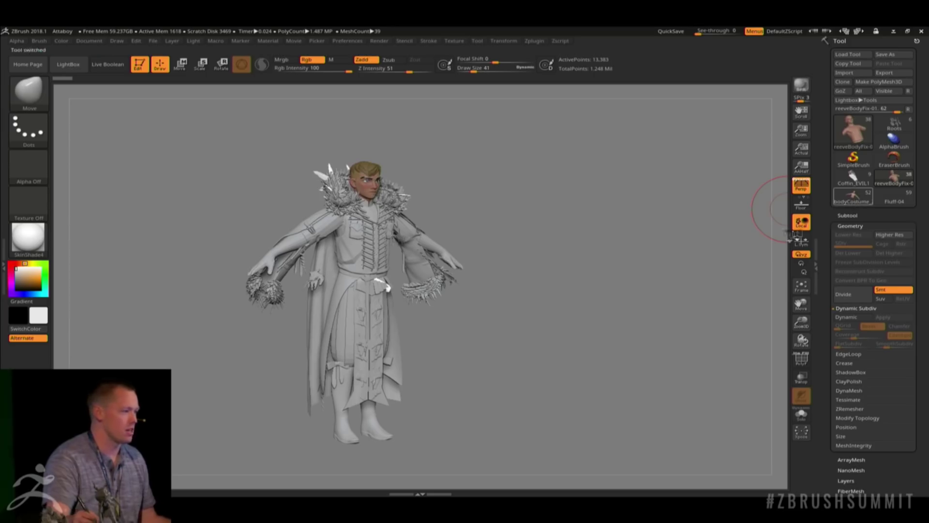
pyautogui.moveTo(537, 272)
pyautogui.mouseDown(button='right')
pyautogui.moveTo(535, 247)
pyautogui.moveTo(550, 284)
pyautogui.moveTo(571, 183)
pyautogui.mouseUp(button='right')
pyautogui.moveTo(571, 184); pyautogui.dragTo(570, 200)
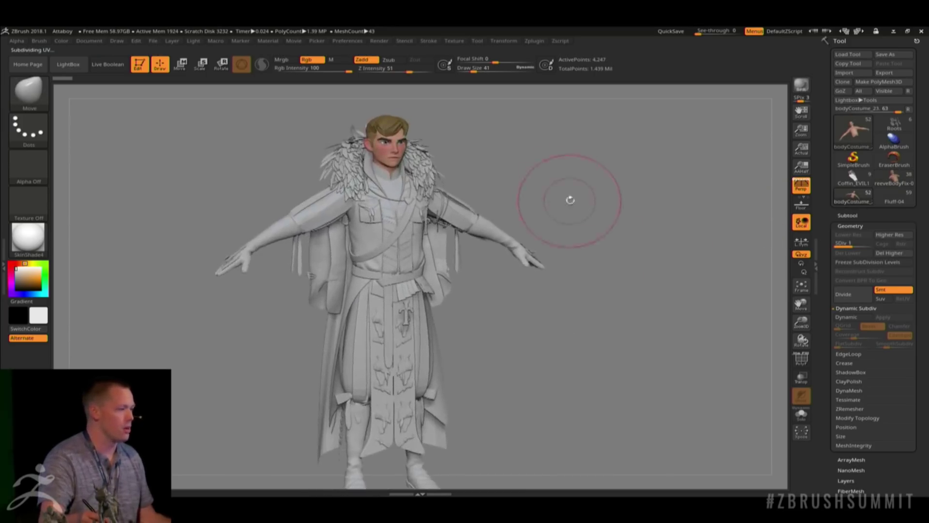
# Step: Return to the reeveBodyFix-01 character and compare its costume from head to boots with the other version
pyautogui.click(895, 180)
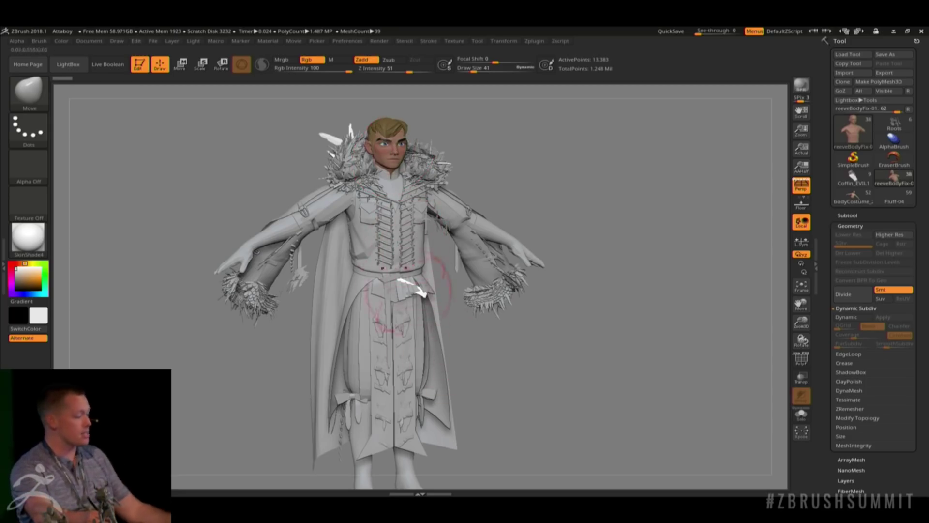
pyautogui.keyDown('alt'); pyautogui.moveTo(435, 335); pyautogui.dragTo(407, 282, button='right'); pyautogui.keyUp('alt')
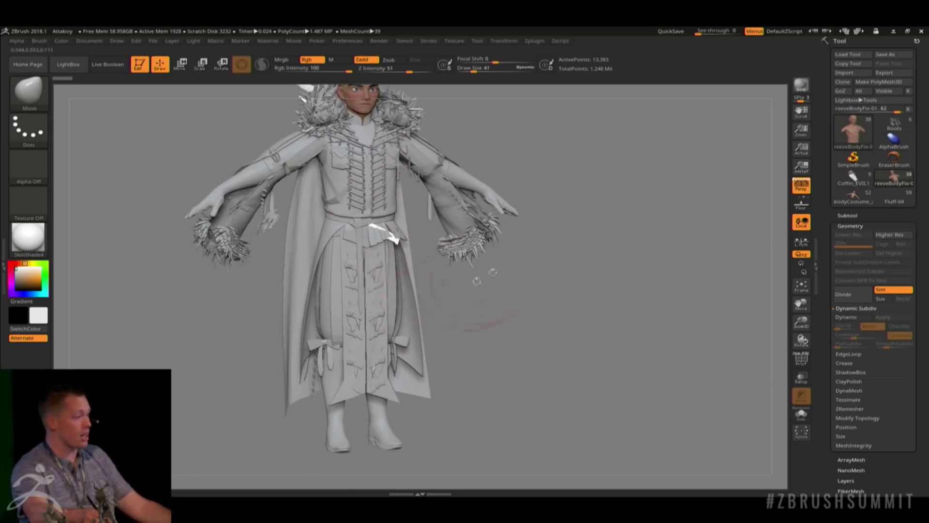
pyautogui.keyDown('alt'); pyautogui.moveTo(528, 255); pyautogui.dragTo(529, 304, button='right'); pyautogui.keyUp('alt')
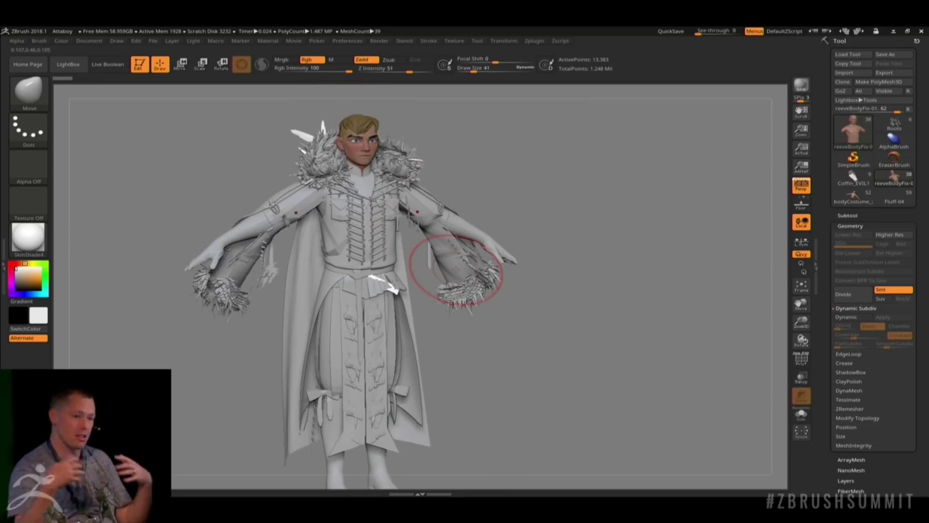
# Step: Bring back the bodyCostume_23 character and examine the hooded cape from behind and the full costume from the front
pyautogui.click(860, 204)
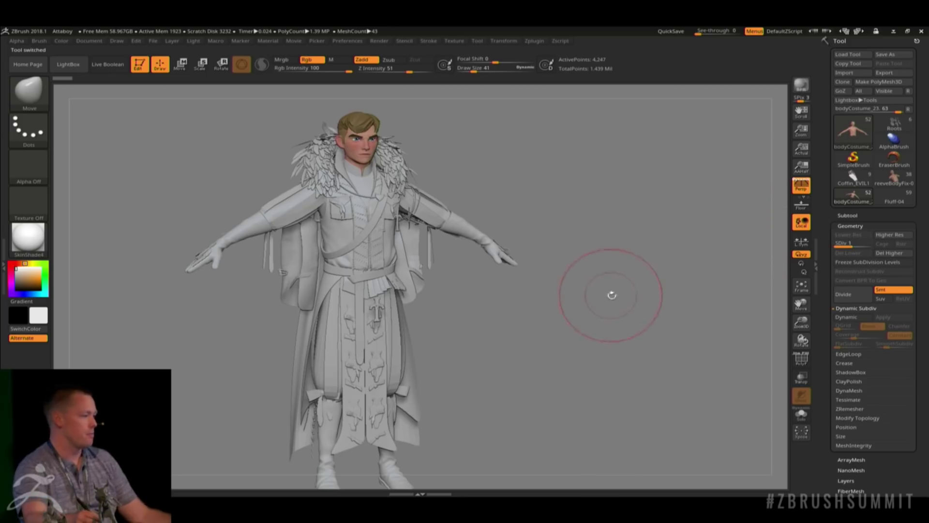
pyautogui.moveTo(612, 297)
pyautogui.mouseDown()
pyautogui.moveTo(532, 320)
pyautogui.moveTo(489, 295)
pyautogui.moveTo(529, 238)
pyautogui.moveTo(590, 249)
pyautogui.moveTo(623, 243)
pyautogui.mouseUp()
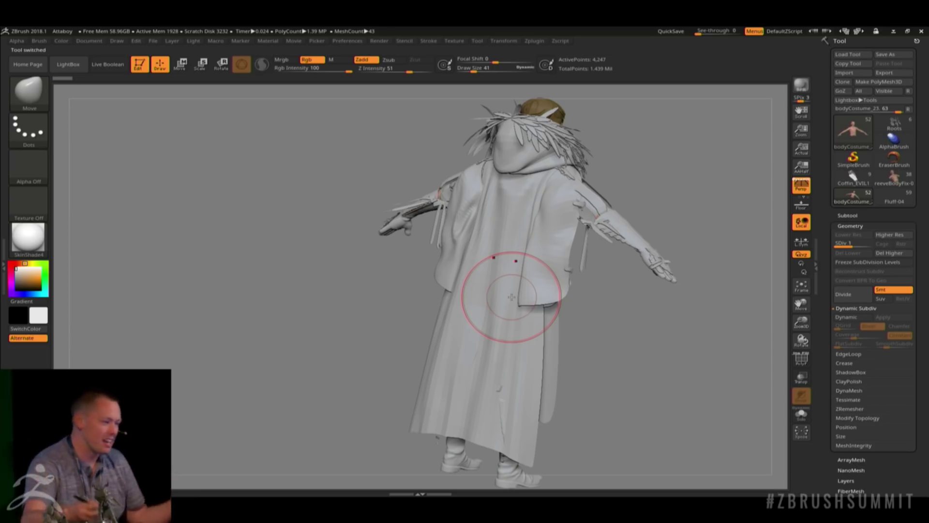
pyautogui.moveTo(511, 297); pyautogui.dragTo(494, 236)
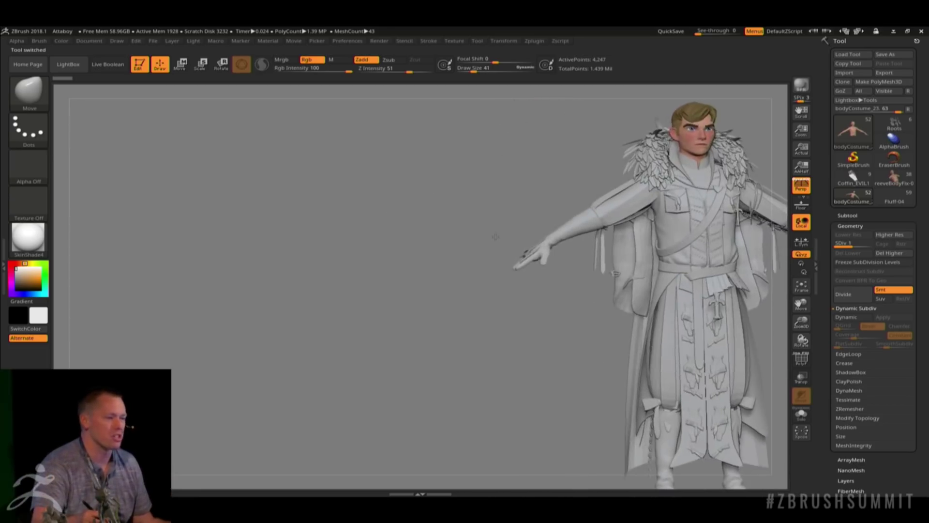
pyautogui.moveTo(495, 236); pyautogui.dragTo(513, 203, button='right')
pyautogui.moveTo(687, 246)
pyautogui.keyDown('alt'); pyautogui.mouseDown(button='right')
pyautogui.moveTo(575, 248)
pyautogui.moveTo(581, 257)
pyautogui.mouseUp(button='right'); pyautogui.keyUp('alt')
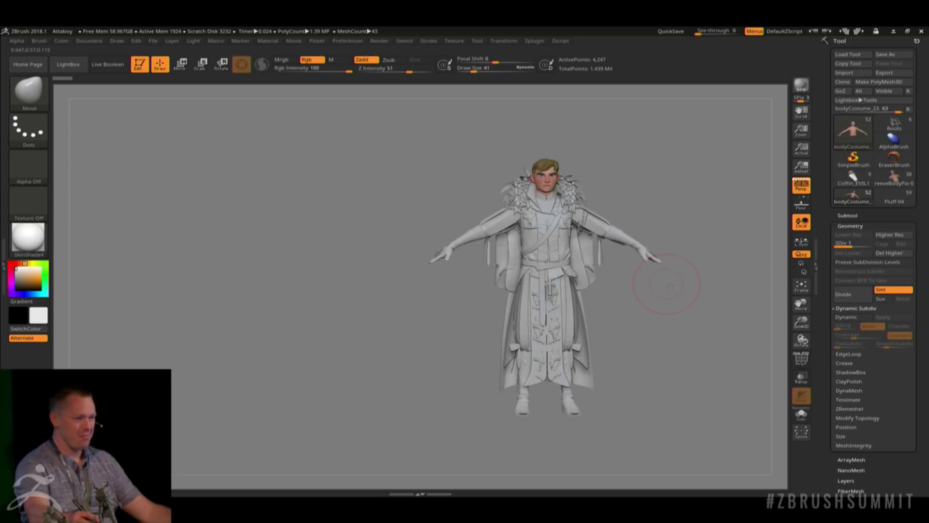
# Step: Switch to the posed Fluff-04 character and examine its striped sleeves, jacket crosses, gloves and feather collar up close
pyautogui.moveTo(667, 285); pyautogui.dragTo(784, 218, button='right')
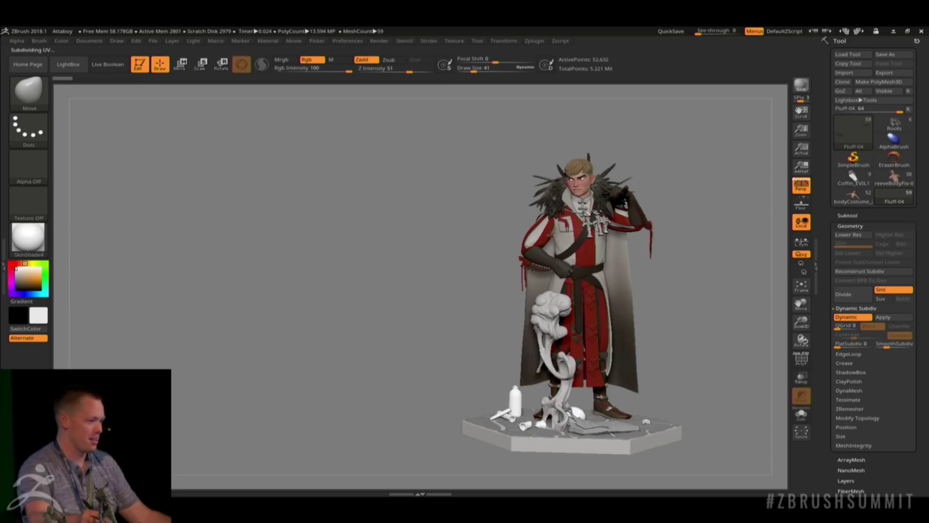
pyautogui.moveTo(675, 229)
pyautogui.keyDown('alt'); pyautogui.mouseDown(button='right')
pyautogui.moveTo(537, 241)
pyautogui.moveTo(571, 295)
pyautogui.mouseUp(button='right'); pyautogui.keyUp('alt')
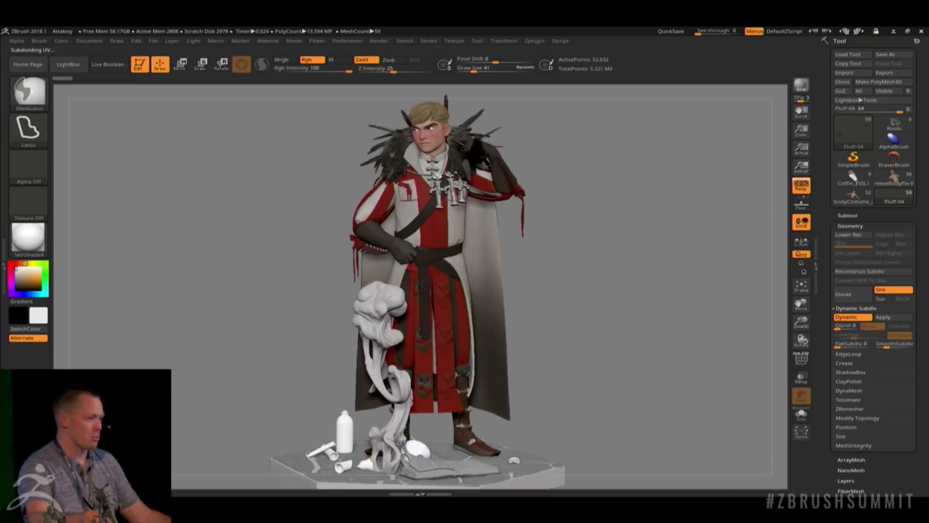
pyautogui.moveTo(541, 244)
pyautogui.keyDown('ctrl'); pyautogui.mouseDown(button='right')
pyautogui.moveTo(525, 210)
pyautogui.moveTo(497, 290)
pyautogui.mouseUp(button='right'); pyautogui.keyUp('ctrl')
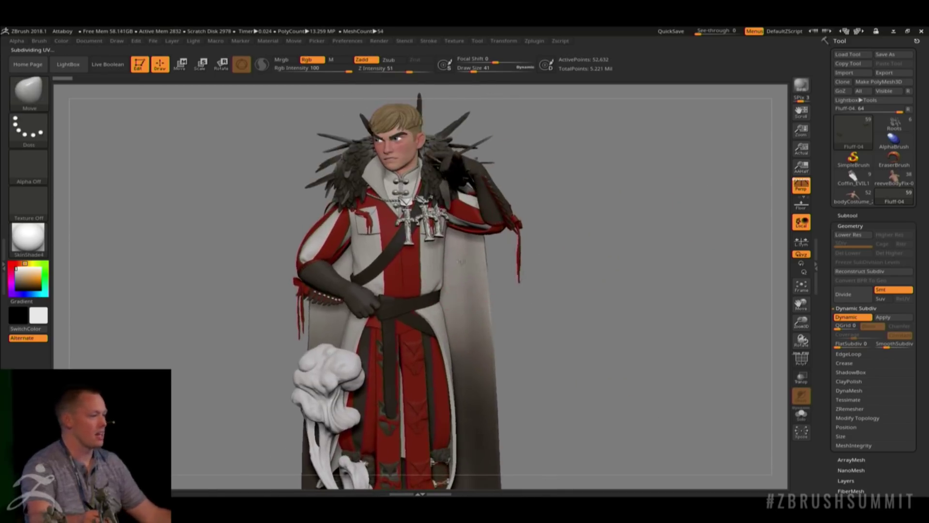
pyautogui.moveTo(461, 261); pyautogui.dragTo(508, 242, button='right')
pyautogui.moveTo(436, 145)
pyautogui.keyDown('ctrl'); pyautogui.mouseDown(button='right')
pyautogui.moveTo(448, 230)
pyautogui.moveTo(433, 307)
pyautogui.moveTo(440, 323)
pyautogui.mouseUp(button='right'); pyautogui.keyUp('ctrl')
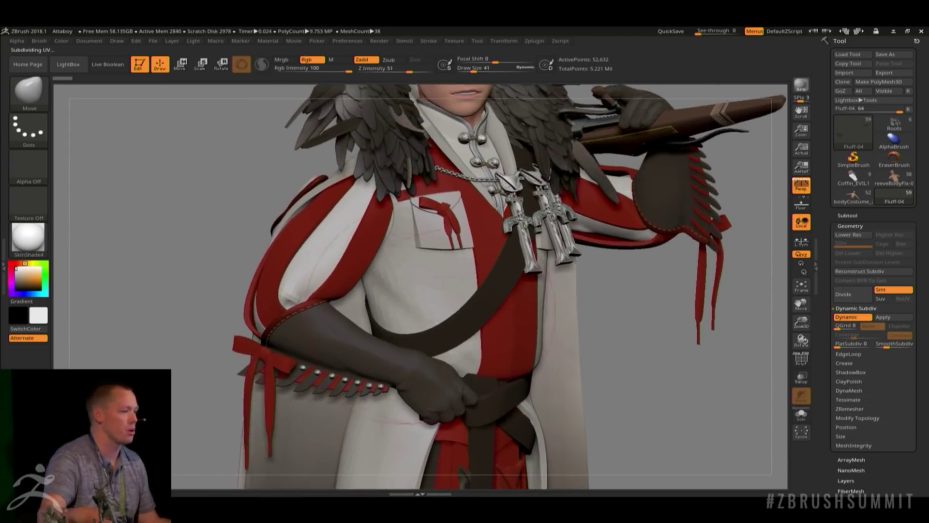
pyautogui.moveTo(477, 104)
pyautogui.keyDown('alt'); pyautogui.mouseDown(button='right')
pyautogui.moveTo(450, 240)
pyautogui.moveTo(472, 247)
pyautogui.moveTo(458, 291)
pyautogui.mouseUp(button='right'); pyautogui.keyUp('alt')
pyautogui.keyDown('ctrl'); pyautogui.moveTo(457, 334); pyautogui.dragTo(439, 233, button='right'); pyautogui.keyUp('ctrl')
pyautogui.keyDown('alt'); pyautogui.moveTo(398, 286); pyautogui.dragTo(392, 186, button='right'); pyautogui.keyUp('alt')
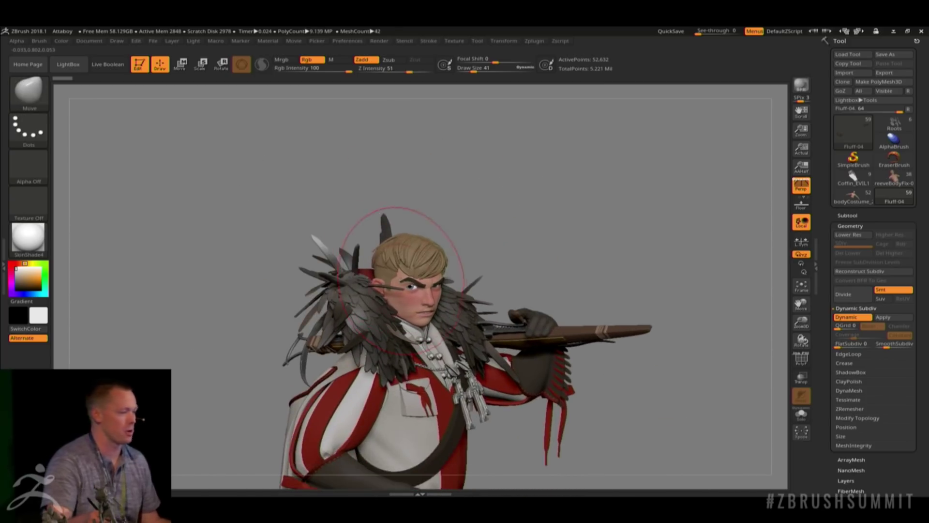
# Step: Examine the posed character from head and crossbow down to the boots and stone base
pyautogui.moveTo(410, 287)
pyautogui.keyDown('alt'); pyautogui.mouseDown(button='right')
pyautogui.moveTo(393, 224)
pyautogui.moveTo(421, 277)
pyautogui.moveTo(460, 276)
pyautogui.moveTo(374, 279)
pyautogui.mouseUp(button='right'); pyautogui.keyUp('alt')
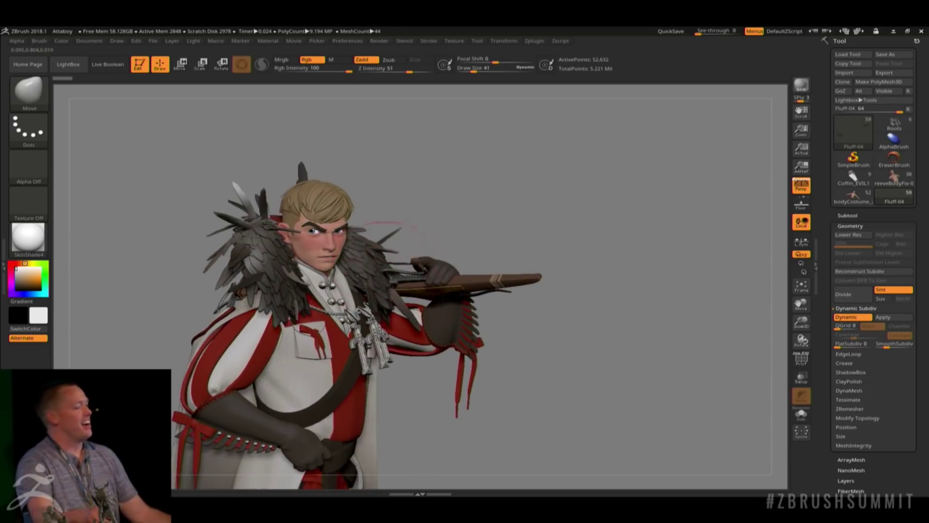
pyautogui.moveTo(367, 321)
pyautogui.keyDown('ctrl'); pyautogui.mouseDown(button='right')
pyautogui.moveTo(346, 304)
pyautogui.moveTo(356, 334)
pyautogui.moveTo(356, 283)
pyautogui.moveTo(370, 290)
pyautogui.moveTo(348, 314)
pyautogui.mouseUp(button='right'); pyautogui.keyUp('ctrl')
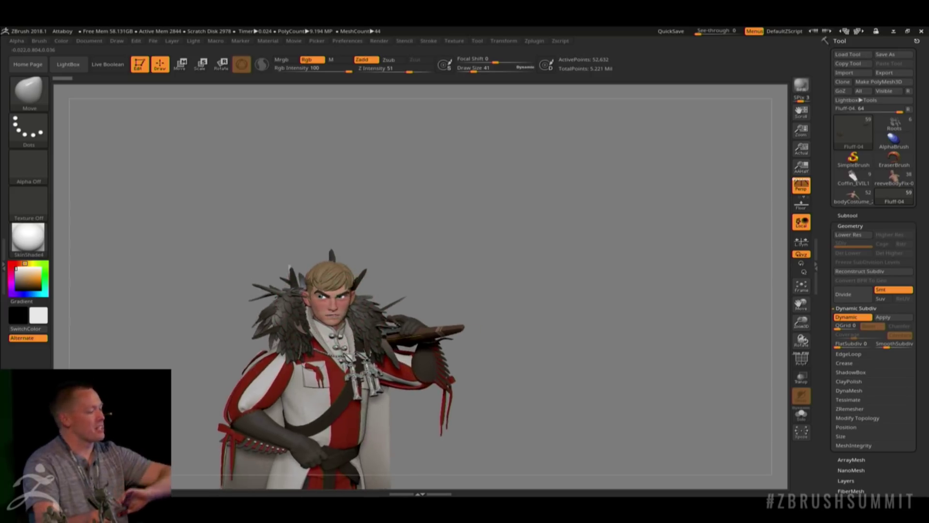
pyautogui.rightClick(349, 317)
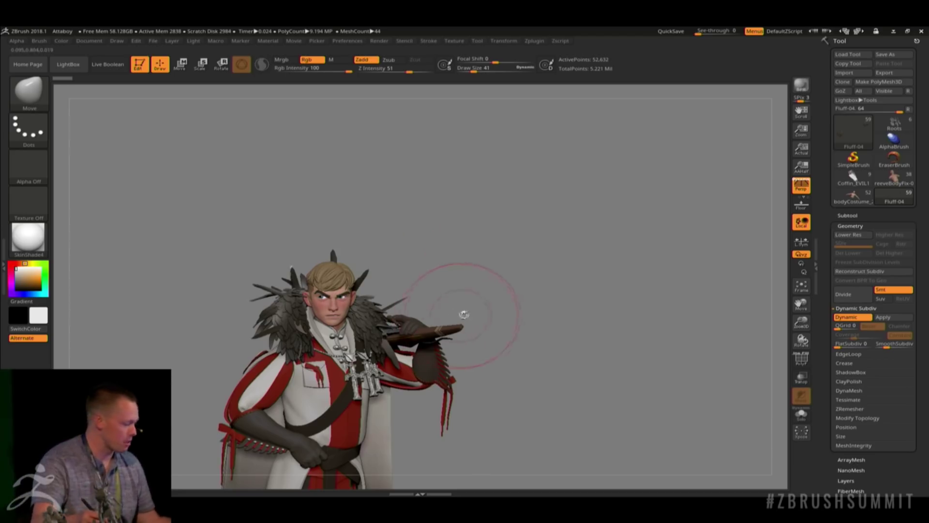
pyautogui.moveTo(476, 329)
pyautogui.keyDown('alt'); pyautogui.mouseDown(button='right')
pyautogui.moveTo(490, 226)
pyautogui.moveTo(484, 312)
pyautogui.moveTo(476, 279)
pyautogui.mouseUp(button='right'); pyautogui.keyUp('alt')
pyautogui.moveTo(476, 279)
pyautogui.mouseDown()
pyautogui.moveTo(489, 292)
pyautogui.moveTo(481, 315)
pyautogui.moveTo(504, 332)
pyautogui.mouseUp()
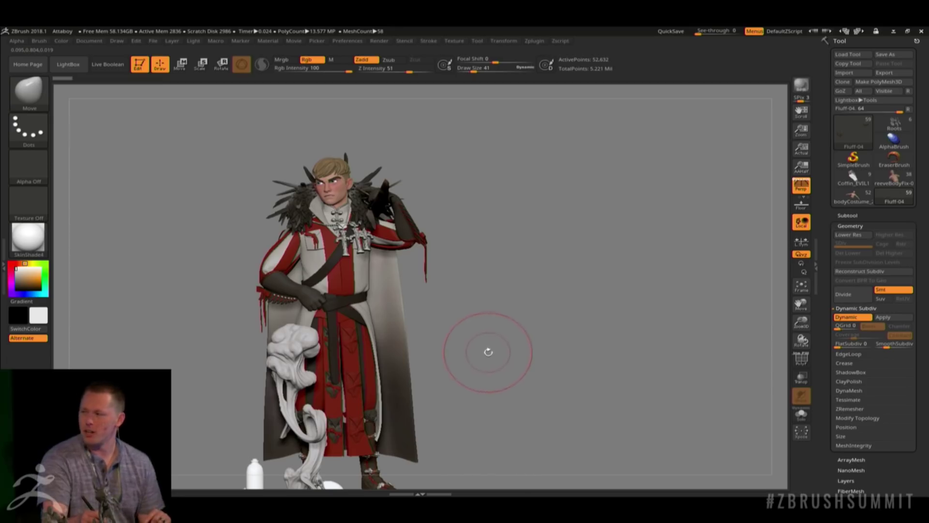
pyautogui.moveTo(480, 317); pyautogui.dragTo(497, 317)
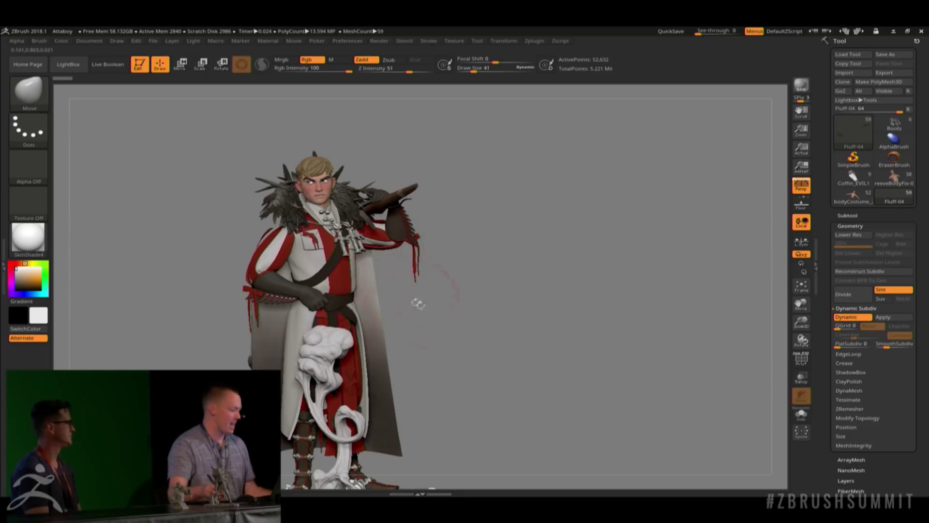
pyautogui.moveTo(421, 332)
pyautogui.keyDown('alt'); pyautogui.mouseDown()
pyautogui.moveTo(434, 234)
pyautogui.moveTo(462, 250)
pyautogui.moveTo(455, 286)
pyautogui.mouseUp(); pyautogui.keyUp('alt')
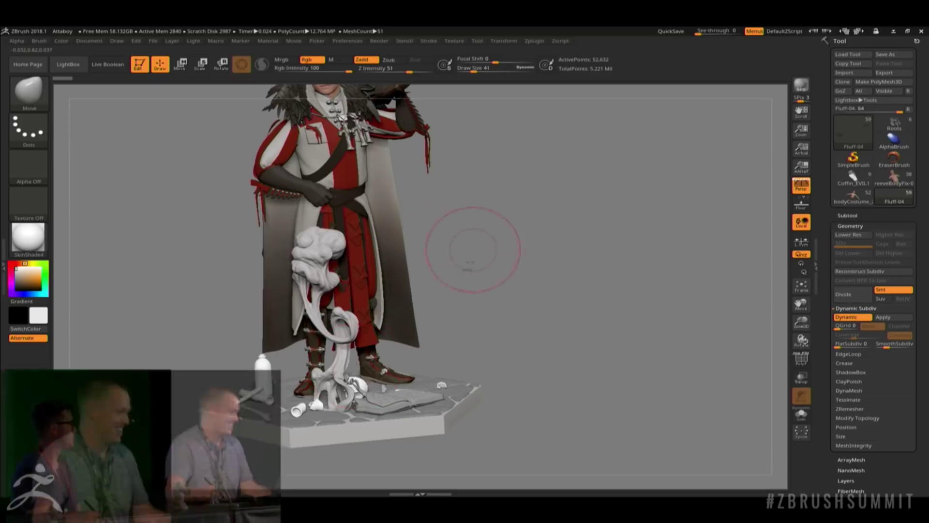
# Step: Examine the back of the posed character's cape and the owl ornaments on the front of the skirt
pyautogui.keyDown('alt'); pyautogui.moveTo(472, 253); pyautogui.dragTo(454, 338); pyautogui.keyUp('alt')
pyautogui.moveTo(468, 292)
pyautogui.mouseDown()
pyautogui.moveTo(466, 270)
pyautogui.moveTo(479, 291)
pyautogui.moveTo(504, 294)
pyautogui.moveTo(508, 284)
pyautogui.mouseUp()
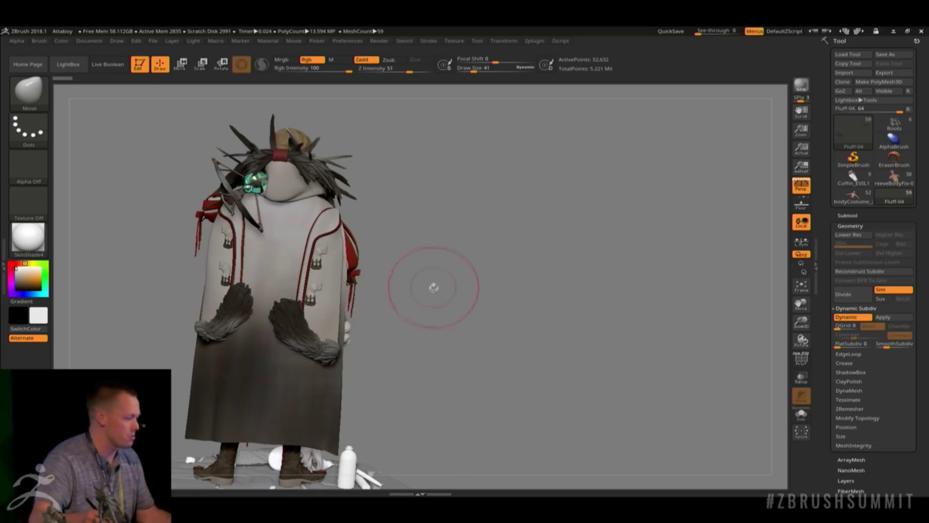
pyautogui.moveTo(432, 287); pyautogui.dragTo(297, 282)
pyautogui.moveTo(296, 282)
pyautogui.keyDown('ctrl'); pyautogui.mouseDown(button='right')
pyautogui.moveTo(462, 342)
pyautogui.moveTo(409, 355)
pyautogui.moveTo(437, 412)
pyautogui.mouseUp(button='right'); pyautogui.keyUp('ctrl')
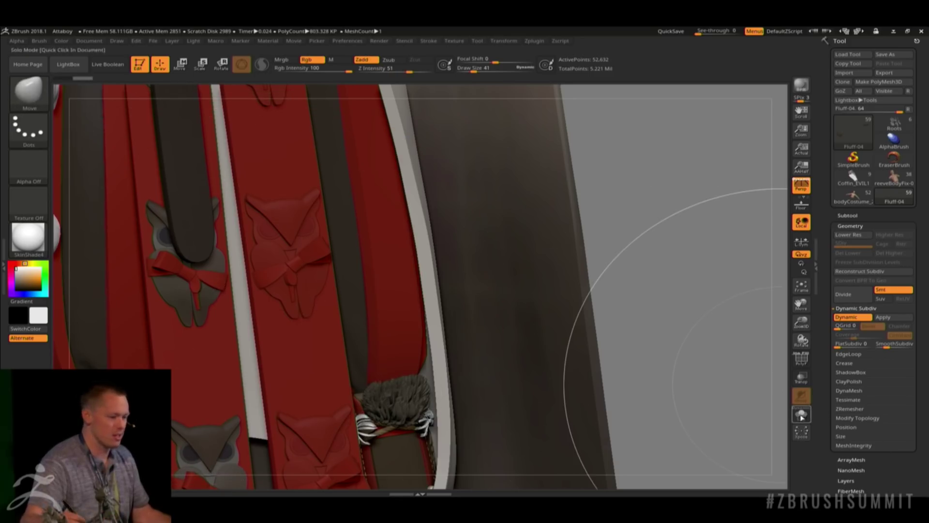
# Step: Make the owls4 subtool active and isolate the owl ornaments from the rest of the costume
pyautogui.click(802, 415)
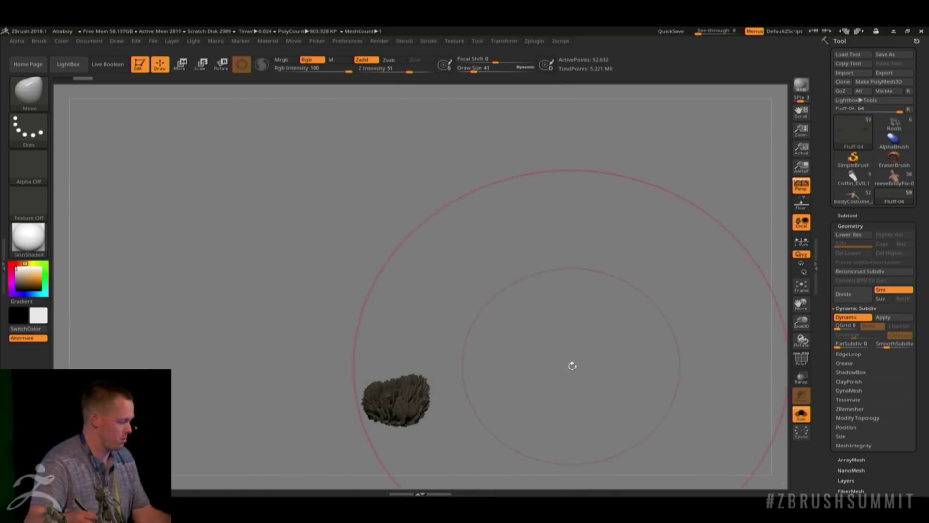
pyautogui.press('n')
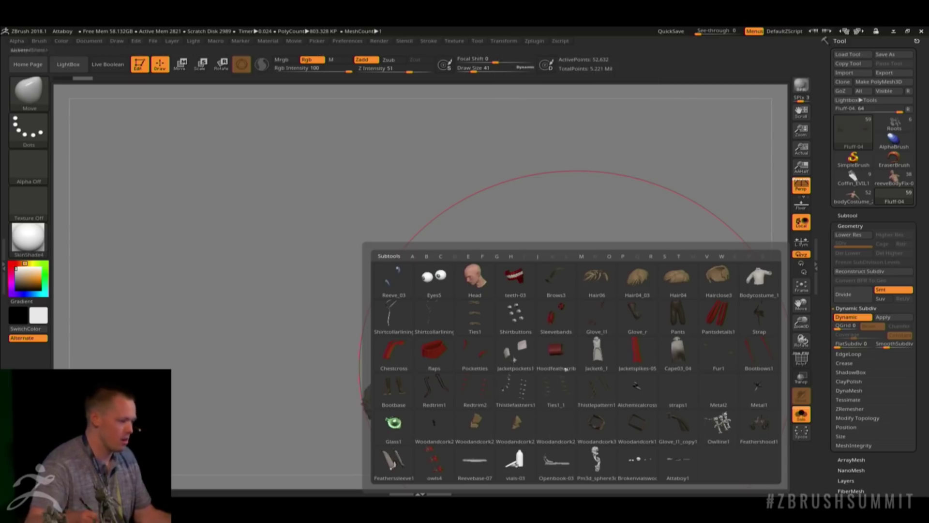
pyautogui.click(802, 415)
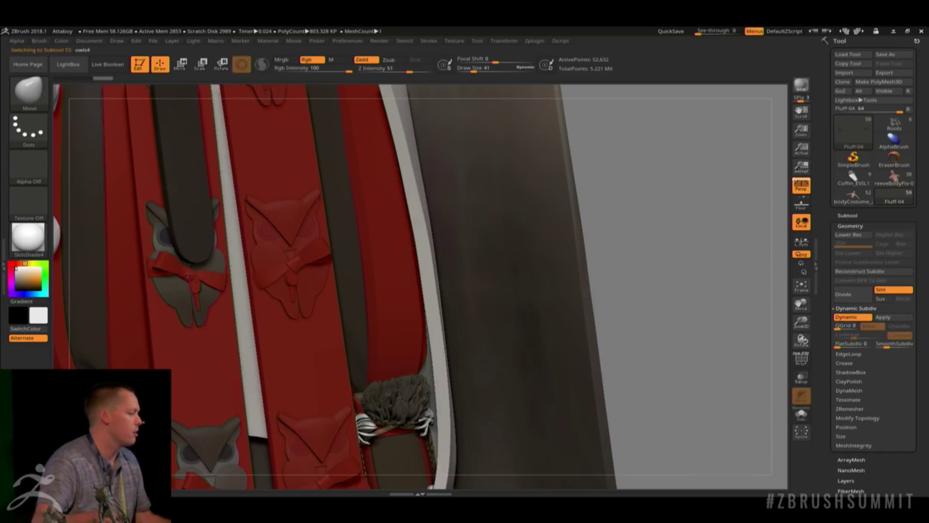
pyautogui.click(802, 417)
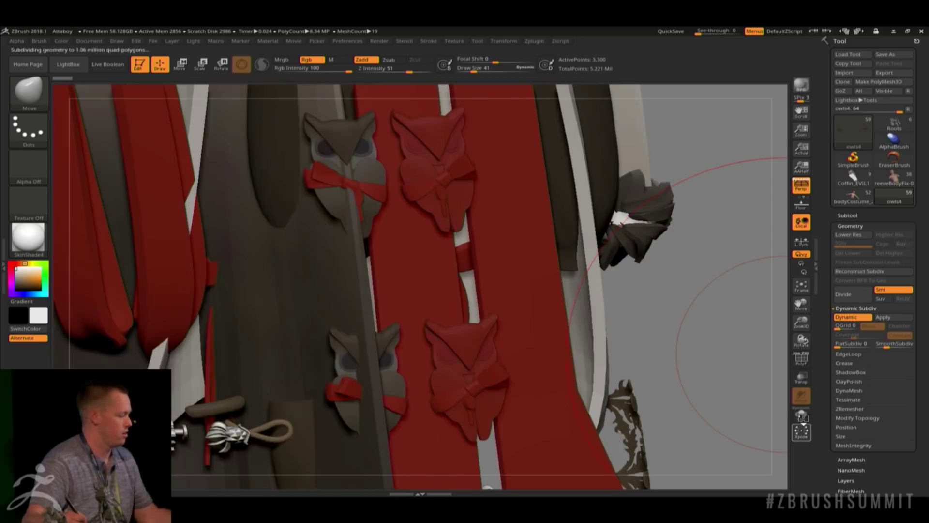
pyautogui.click(801, 416)
pyautogui.click(801, 416)
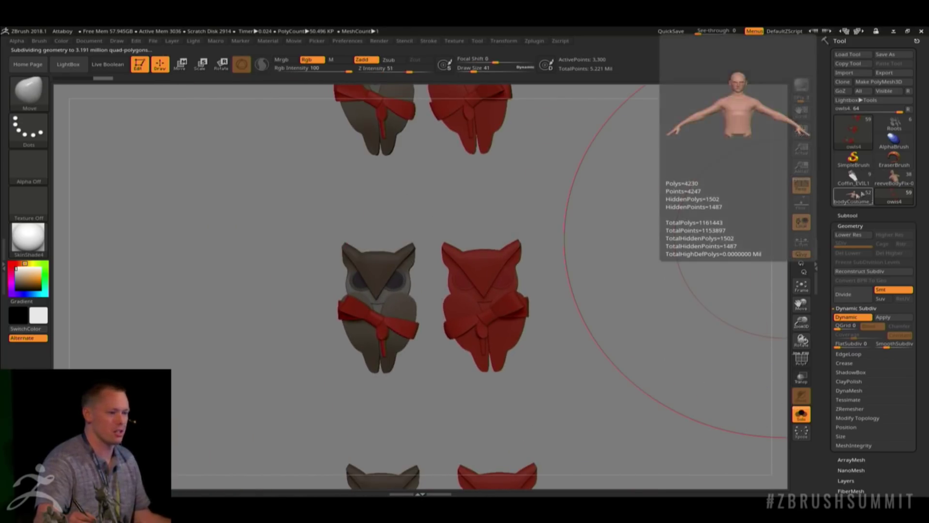
# Step: Switch to the bodyCostume_23 character, show all its parts and examine the untextured owls and bows on its skirt
pyautogui.click(853, 198)
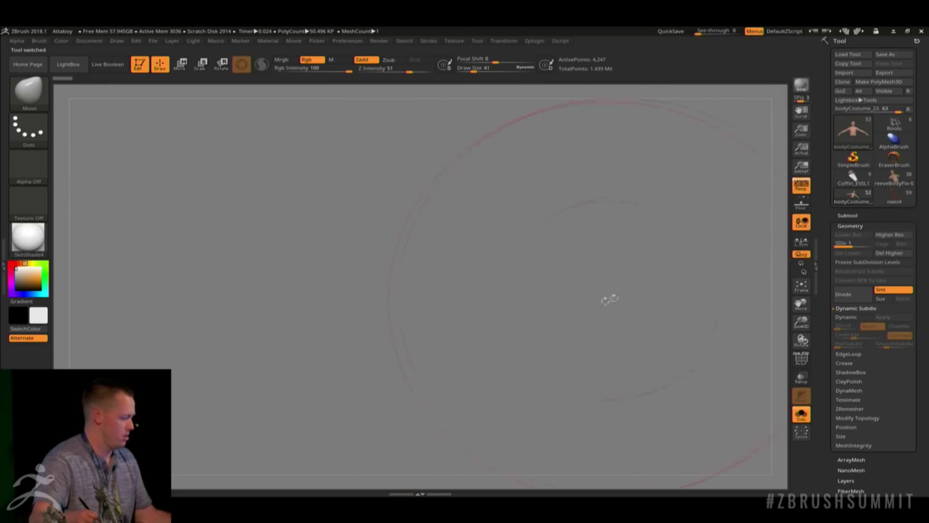
pyautogui.click(805, 421)
pyautogui.moveTo(562, 347); pyautogui.dragTo(525, 490, button='right')
pyautogui.keyDown('alt'); pyautogui.moveTo(552, 406); pyautogui.dragTo(466, 161, button='right'); pyautogui.keyUp('alt')
pyautogui.moveTo(497, 394)
pyautogui.keyDown('alt'); pyautogui.mouseDown(button='right')
pyautogui.moveTo(490, 319)
pyautogui.moveTo(444, 318)
pyautogui.mouseUp(button='right'); pyautogui.keyUp('alt')
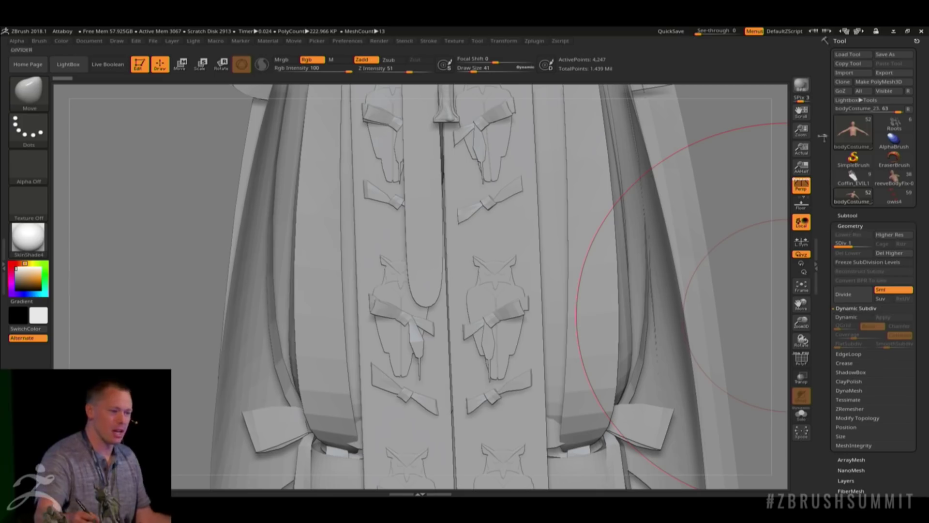
# Step: Return to the posed owls4 character and examine its skirt owls up close, as well as the full figure on its base
pyautogui.click(894, 193)
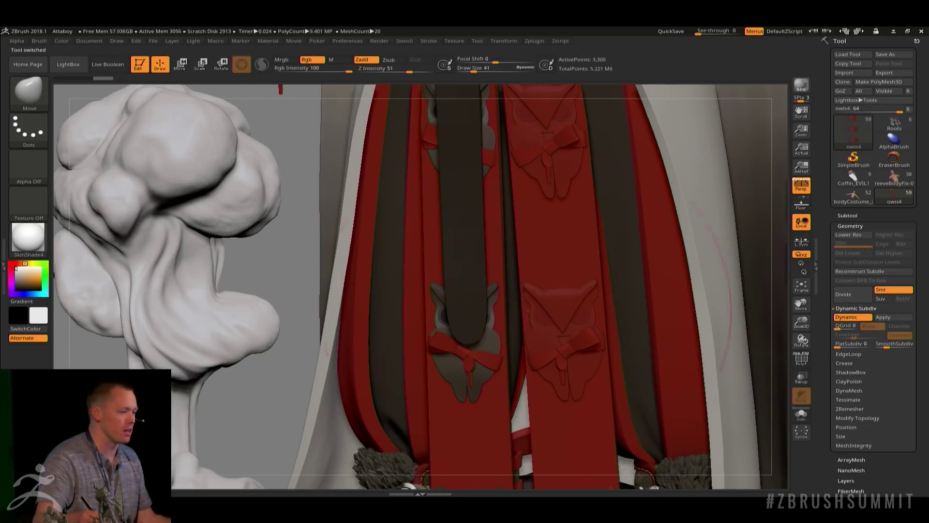
pyautogui.keyDown('alt'); pyautogui.moveTo(498, 315); pyautogui.dragTo(437, 299, button='right'); pyautogui.keyUp('alt')
pyautogui.moveTo(533, 296); pyautogui.dragTo(571, 286, button='right')
pyautogui.moveTo(620, 322); pyautogui.dragTo(624, 276, button='right')
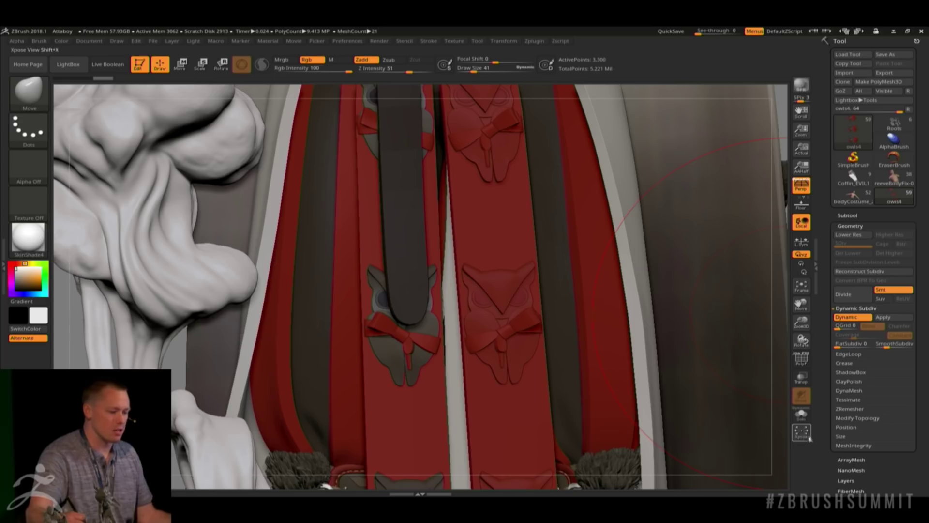
pyautogui.keyDown('ctrl'); pyautogui.moveTo(639, 368); pyautogui.dragTo(576, 273, button='right'); pyautogui.keyUp('ctrl')
pyautogui.keyDown('ctrl'); pyautogui.moveTo(575, 273); pyautogui.dragTo(550, 314, button='right'); pyautogui.keyUp('ctrl')
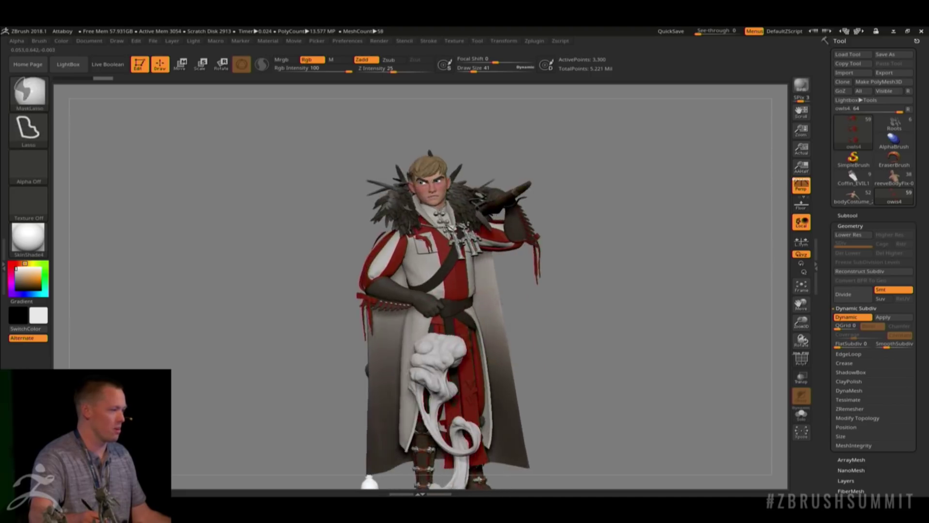
pyautogui.keyDown('ctrl'); pyautogui.moveTo(545, 334); pyautogui.dragTo(541, 286, button='right'); pyautogui.keyUp('ctrl')
pyautogui.moveTo(541, 286); pyautogui.dragTo(508, 295)
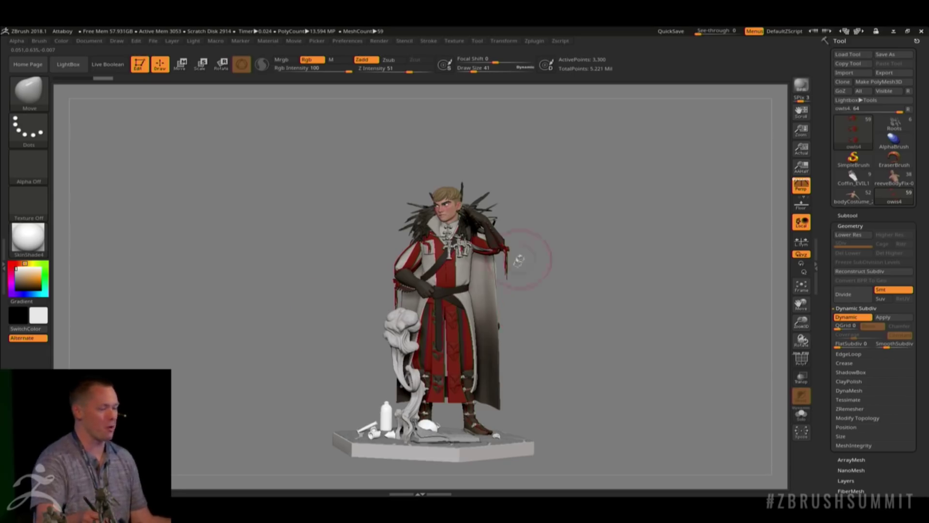
# Step: Switch to the PowerPoint slide show of ZBRUSH SUMMIT 2018.pptx and advance past the costume concept slide
pyautogui.hotkey('alt', 'Tab')
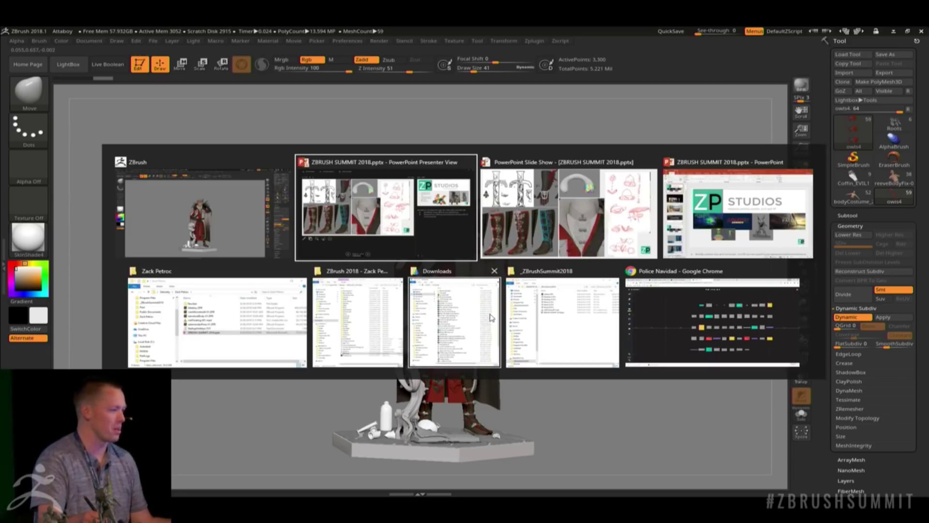
pyautogui.hotkey('alt', 'Tab')
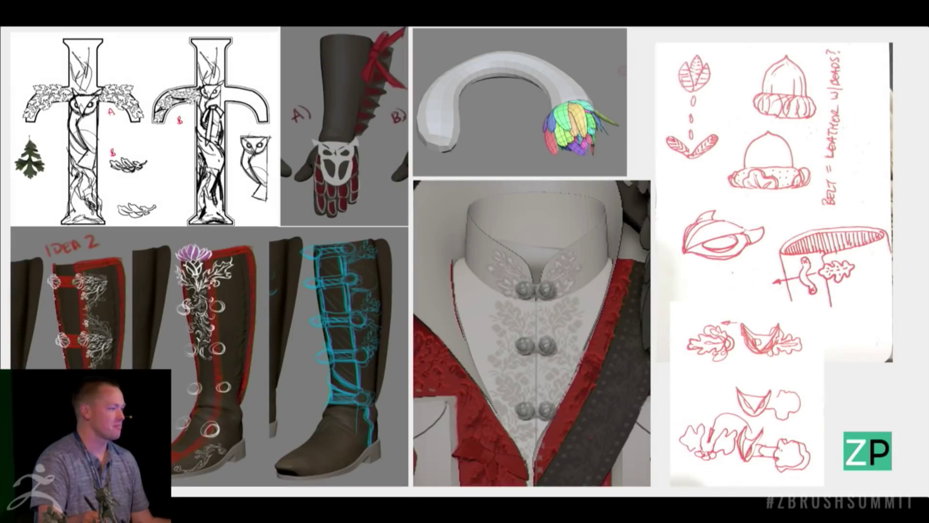
pyautogui.click(692, 363)
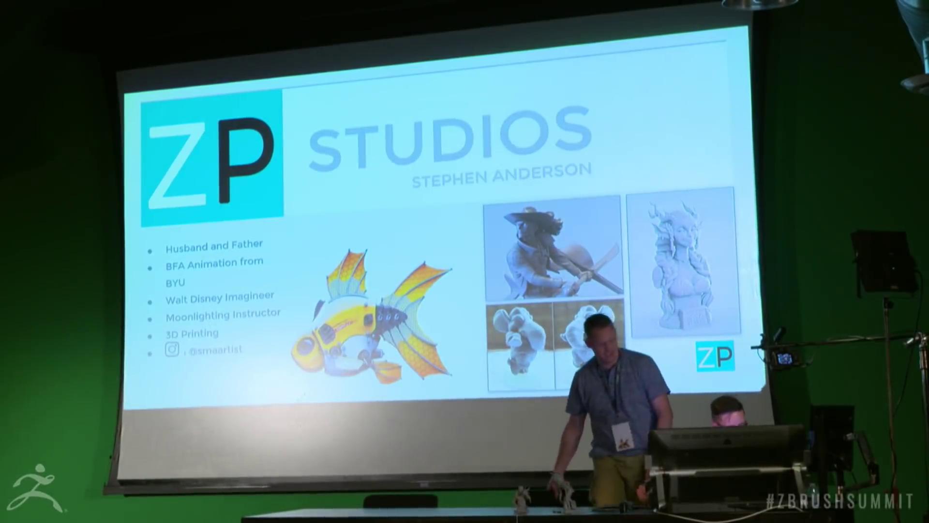
# Step: Switch back to ZBrush, frame the head of the reeveJustBody-01 character and set the draw size to 786
pyautogui.hotkey('alt', 'Tab')
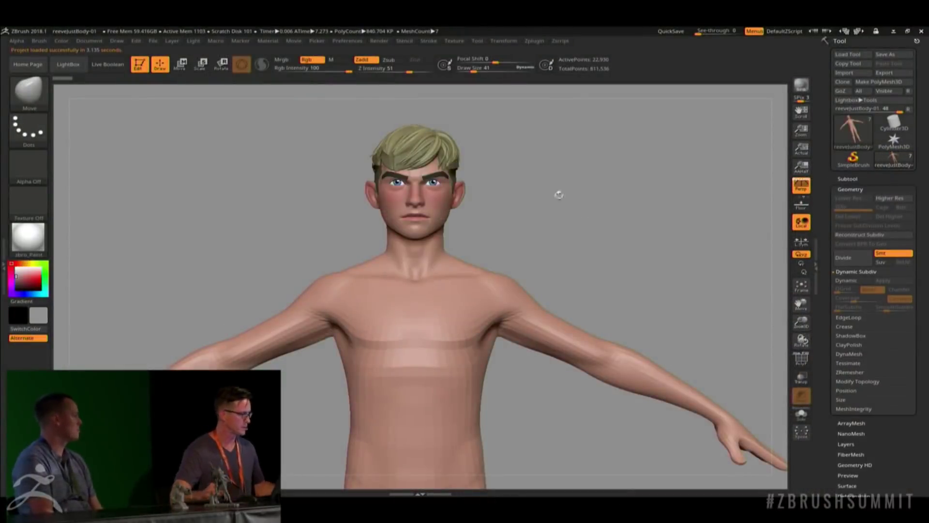
pyautogui.moveTo(559, 195)
pyautogui.keyDown('alt'); pyautogui.mouseDown()
pyautogui.moveTo(539, 150)
pyautogui.moveTo(519, 224)
pyautogui.moveTo(551, 206)
pyautogui.moveTo(551, 220)
pyautogui.mouseUp(); pyautogui.keyUp('alt')
pyautogui.press('s')
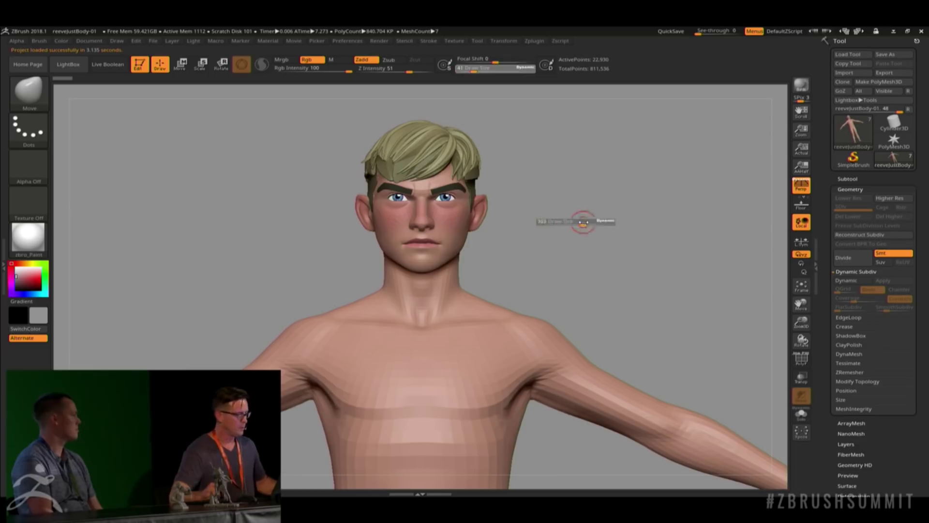
pyautogui.click(592, 221)
pyautogui.moveTo(556, 183)
pyautogui.keyDown('alt'); pyautogui.mouseDown()
pyautogui.moveTo(572, 216)
pyautogui.moveTo(584, 217)
pyautogui.mouseUp(); pyautogui.keyUp('alt')
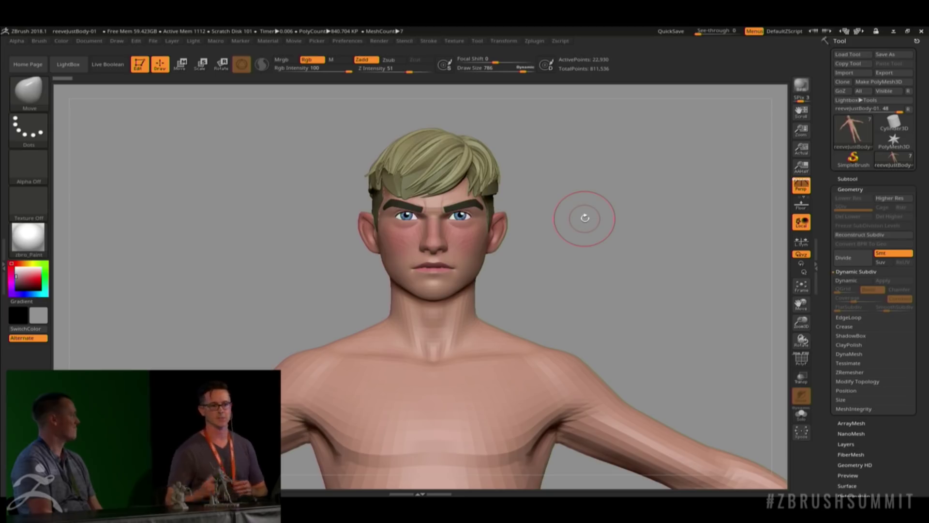
# Step: Show the subtool list, make the Brows2 subtool active and display its polyframe close up on the face
pyautogui.click(842, 178)
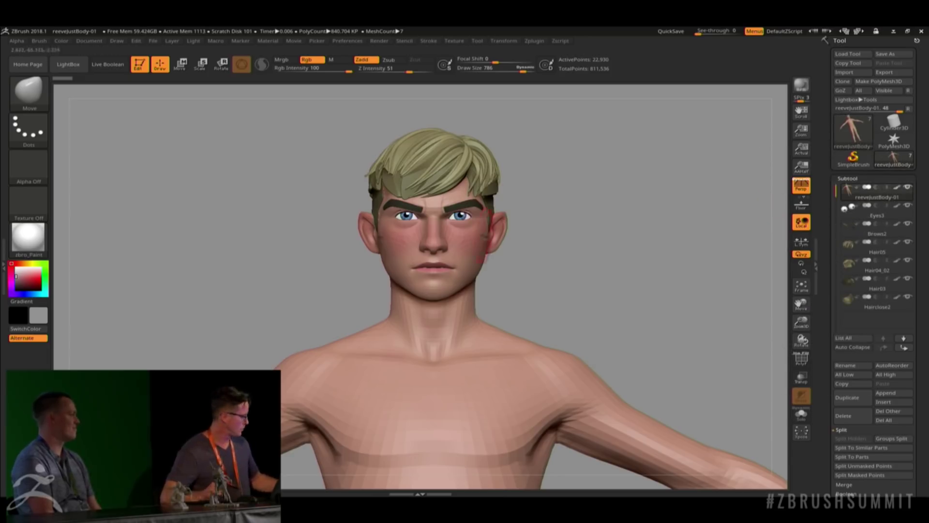
pyautogui.moveTo(605, 208)
pyautogui.keyDown('alt'); pyautogui.mouseDown()
pyautogui.moveTo(605, 252)
pyautogui.moveTo(394, 252)
pyautogui.mouseUp(); pyautogui.keyUp('alt')
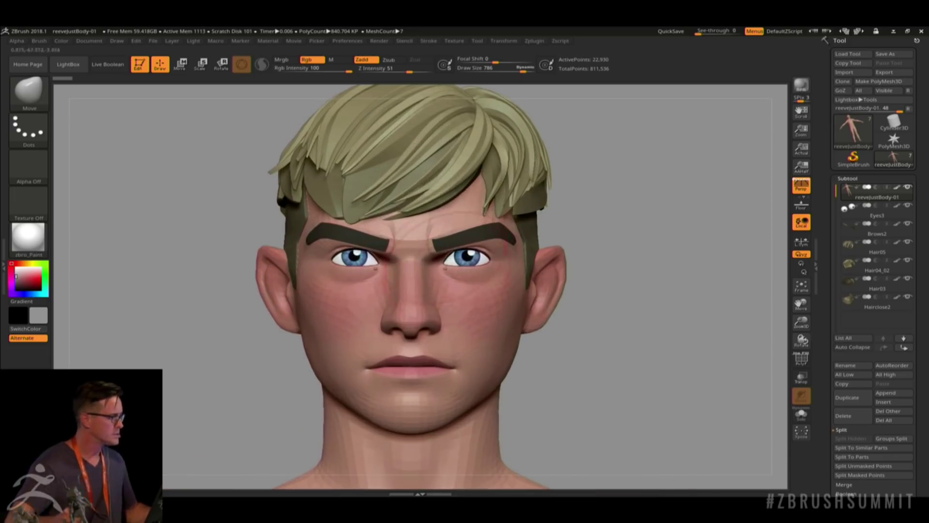
pyautogui.keyDown('alt'); pyautogui.click(453, 245); pyautogui.keyUp('alt')
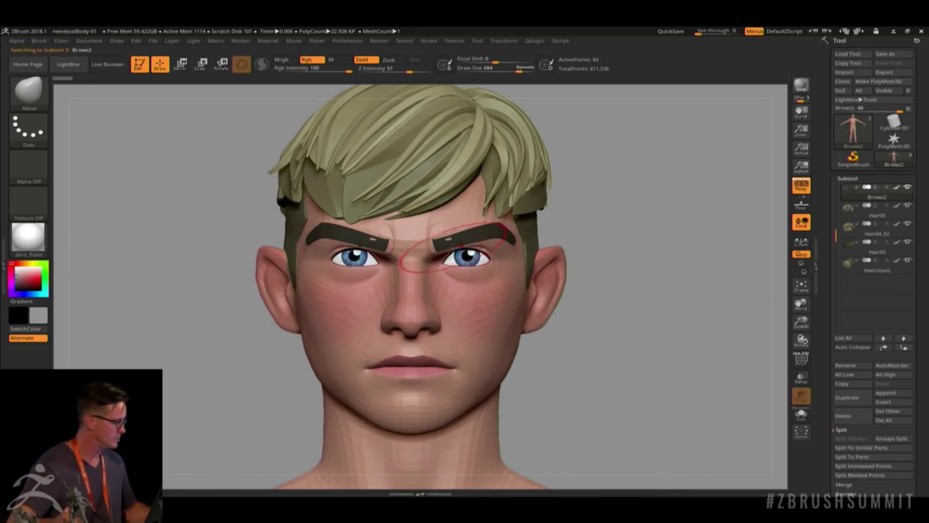
pyautogui.hotkey('shift', 'f')
pyautogui.keyDown('ctrl'); pyautogui.moveTo(451, 245); pyautogui.dragTo(450, 280, button='right'); pyautogui.keyUp('ctrl')
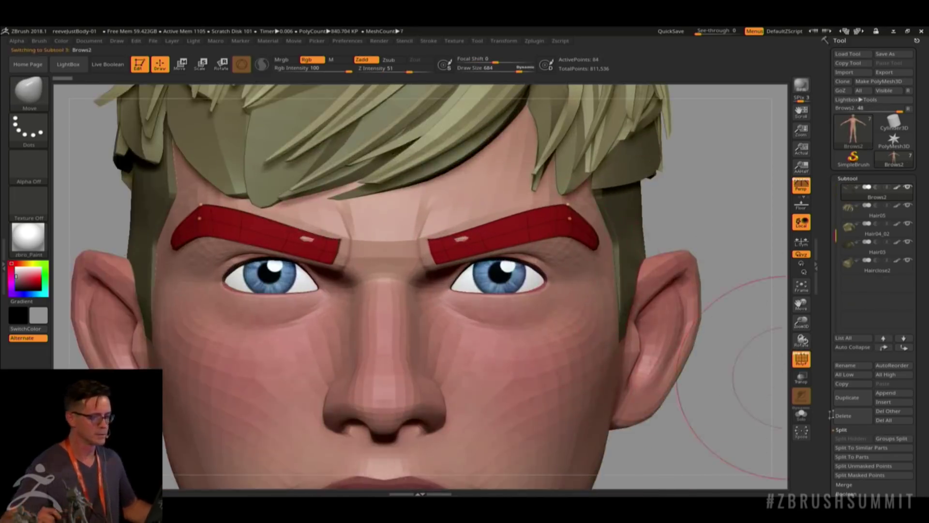
# Step: Isolate the eyebrows and reduce the draw size to 454
pyautogui.click(801, 416)
pyautogui.press('[')
pyautogui.press('[')
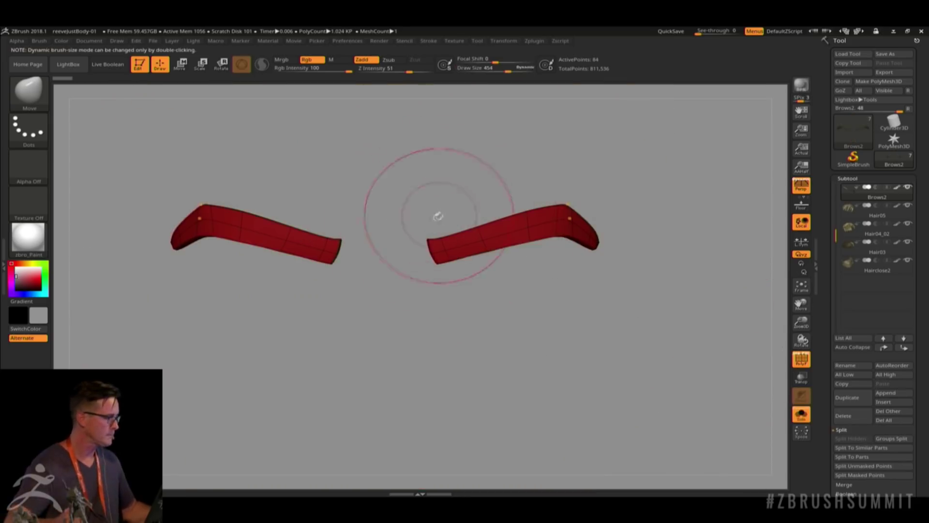
# Step: Reduce the draw size to 231 and open the Crease settings in the Brows2 subtool's Geometry section
pyautogui.keyDown('ctrl'); pyautogui.moveTo(438, 216); pyautogui.dragTo(451, 207, button='right'); pyautogui.keyUp('ctrl')
pyautogui.press('s')
pyautogui.moveTo(451, 207); pyautogui.dragTo(436, 206)
pyautogui.moveTo(430, 183)
pyautogui.mouseDown(button='right')
pyautogui.moveTo(456, 220)
pyautogui.moveTo(472, 212)
pyautogui.moveTo(444, 225)
pyautogui.moveTo(402, 187)
pyautogui.moveTo(426, 195)
pyautogui.mouseUp(button='right')
pyautogui.moveTo(823, 366); pyautogui.dragTo(820, 225)
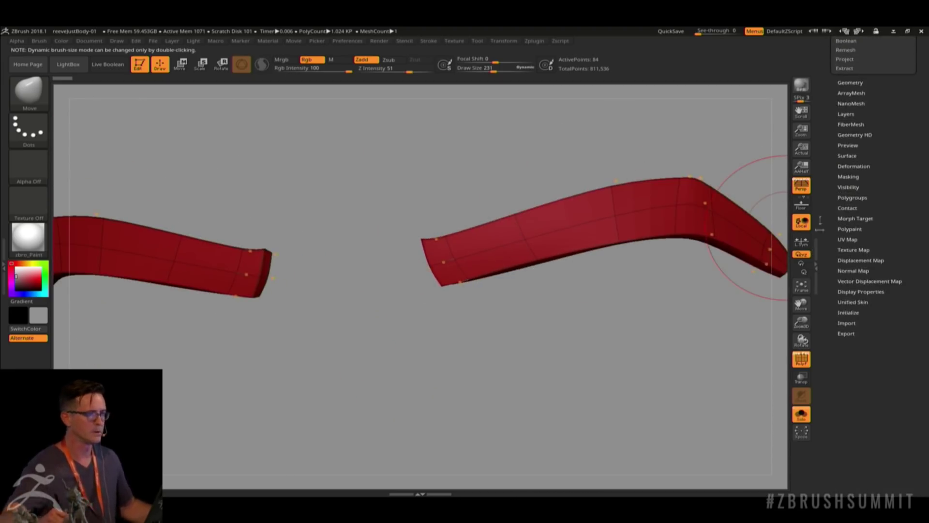
pyautogui.click(841, 82)
pyautogui.scroll(-5, 837, 92)
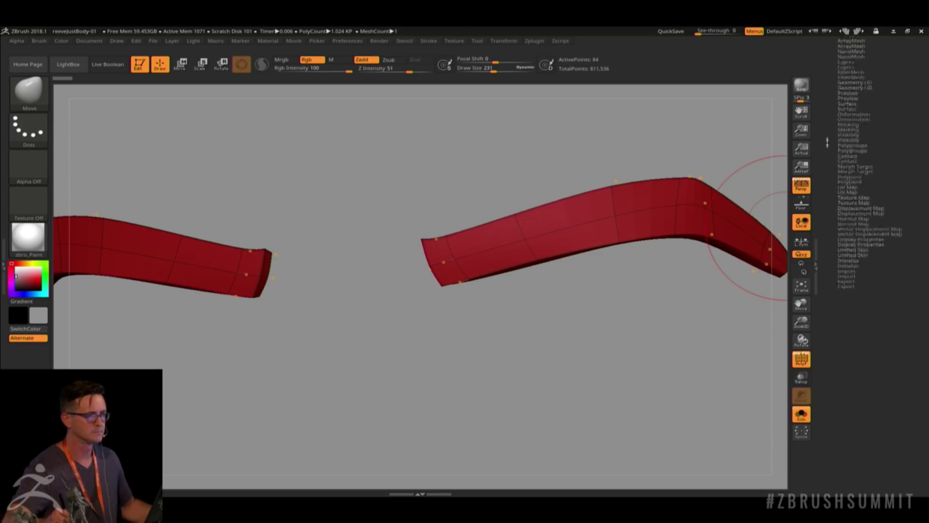
pyautogui.scroll(5, 828, 155)
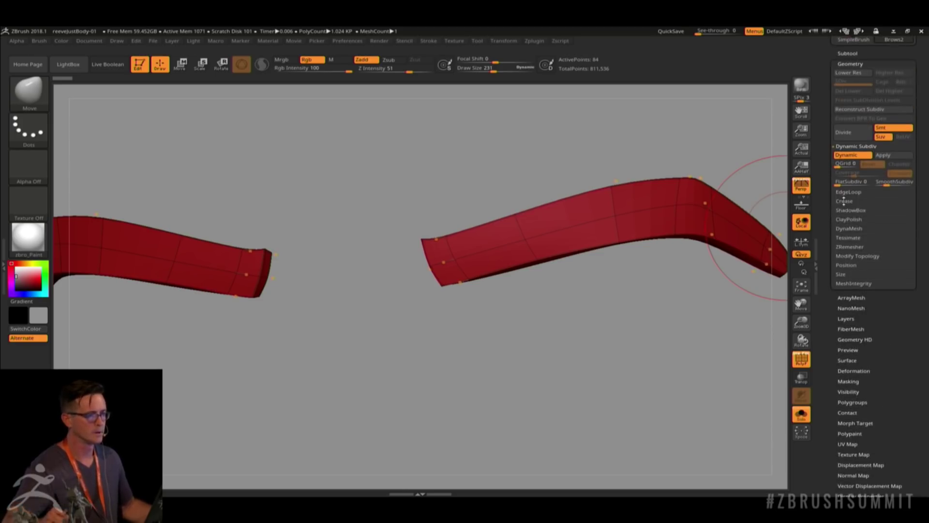
pyautogui.click(844, 201)
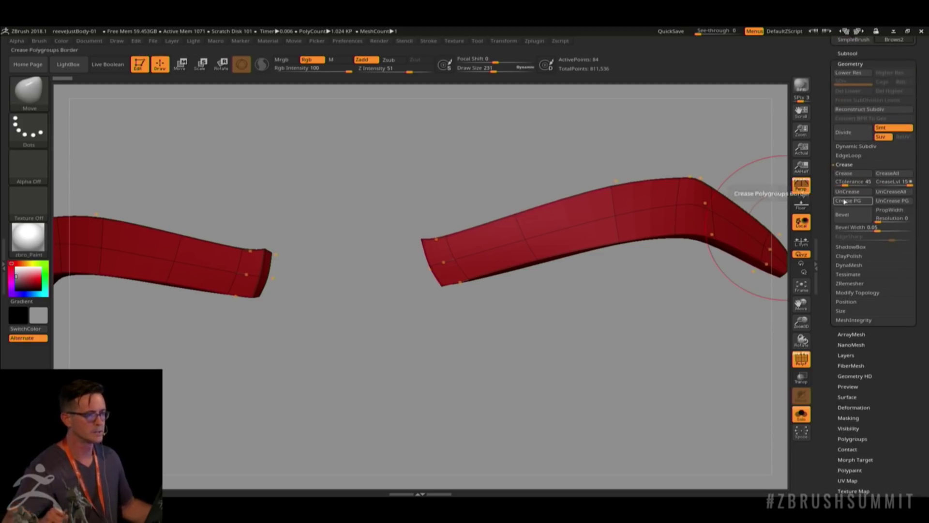
# Step: Crease all edges of the eyebrow mesh, remove all its creases again, and reduce the draw size to 46
pyautogui.click(889, 174)
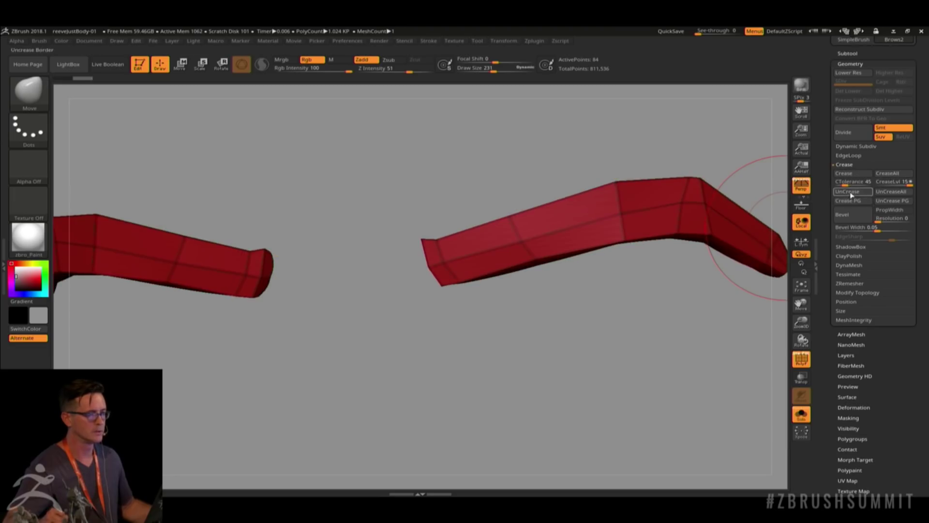
pyautogui.click(884, 193)
pyautogui.moveTo(514, 176)
pyautogui.mouseDown()
pyautogui.moveTo(534, 162)
pyautogui.moveTo(519, 172)
pyautogui.mouseUp()
pyautogui.press('s')
pyautogui.moveTo(452, 184); pyautogui.dragTo(418, 188)
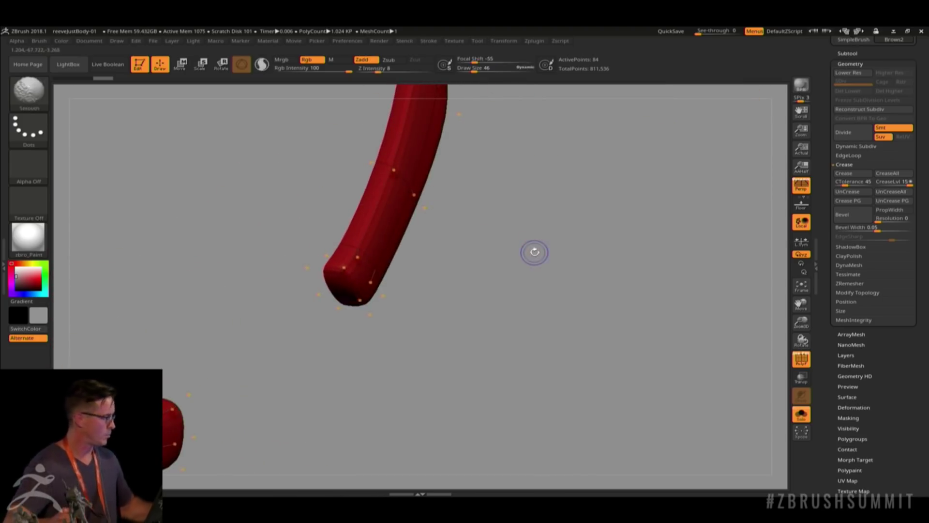
# Step: Switch off the smoothed preview and hide the loop of side faces, leaving only the eyebrows' front surface
pyautogui.hotkey('shift', 'd')
pyautogui.keyDown('alt'); pyautogui.moveTo(394, 155); pyautogui.dragTo(433, 222, button='right'); pyautogui.keyUp('alt')
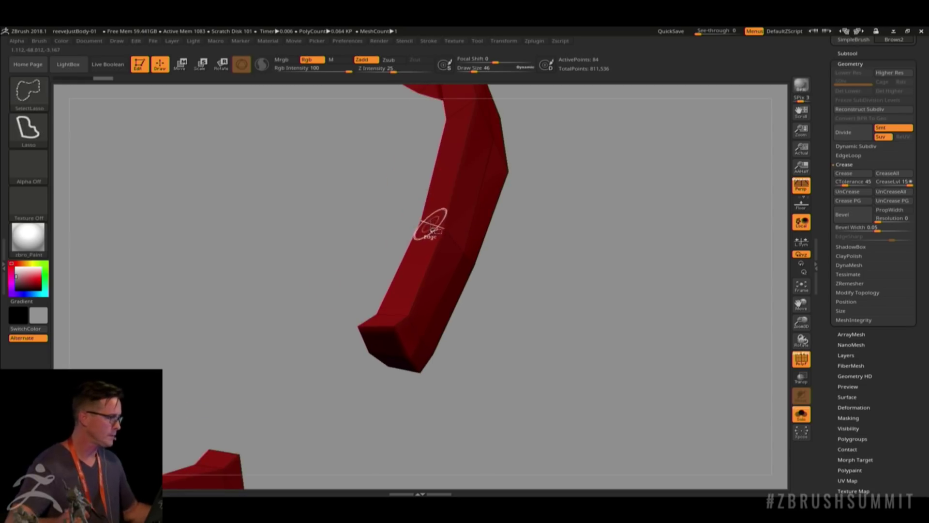
pyautogui.keyDown('ctrl'); pyautogui.keyDown('shift'); pyautogui.click(434, 224); pyautogui.keyUp('shift'); pyautogui.keyUp('ctrl')
pyautogui.moveTo(571, 264)
pyautogui.mouseDown()
pyautogui.moveTo(626, 271)
pyautogui.moveTo(638, 251)
pyautogui.moveTo(616, 263)
pyautogui.moveTo(595, 259)
pyautogui.moveTo(598, 242)
pyautogui.mouseUp()
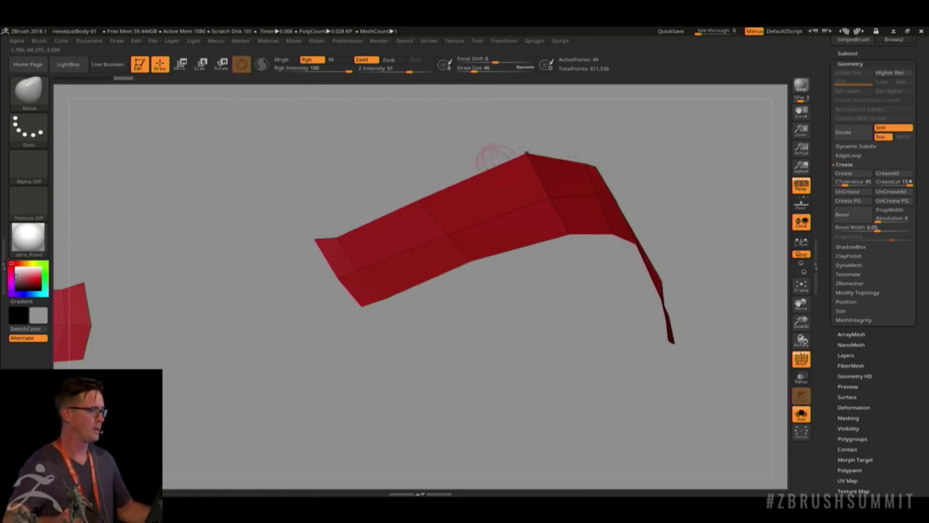
pyautogui.moveTo(494, 156); pyautogui.dragTo(774, 230)
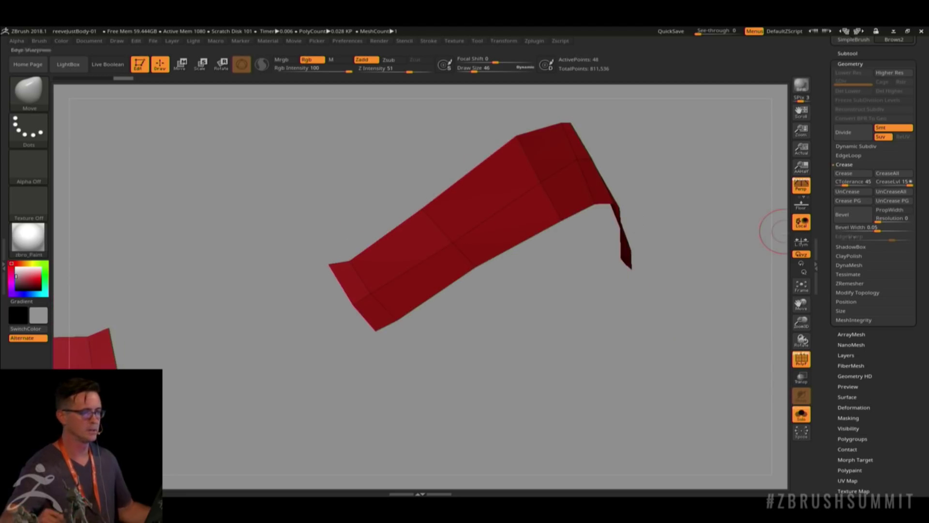
# Step: Set the crease tolerance to 161, crease the front surface's border and unhide the full eyebrow mesh
pyautogui.moveTo(852, 183); pyautogui.dragTo(864, 182)
pyautogui.click(854, 174)
pyautogui.keyDown('ctrl'); pyautogui.keyDown('shift'); pyautogui.click(716, 205); pyautogui.keyUp('shift'); pyautogui.keyUp('ctrl')
pyautogui.moveTo(469, 168); pyautogui.dragTo(482, 136)
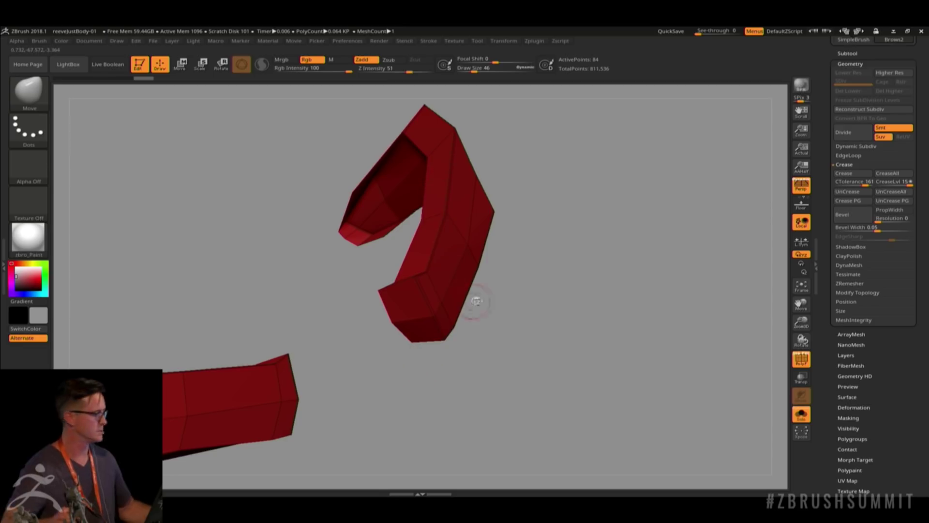
# Step: Activate Dynamic Subdiv with the Always YES option and examine the creased front edge of the eyebrows from several angles
pyautogui.press('d')
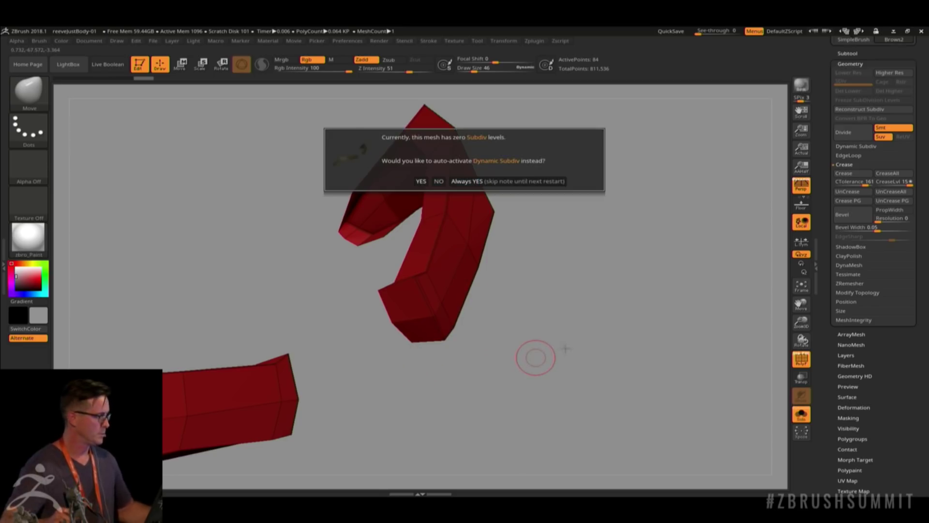
pyautogui.click(471, 180)
pyautogui.moveTo(541, 316); pyautogui.dragTo(503, 322)
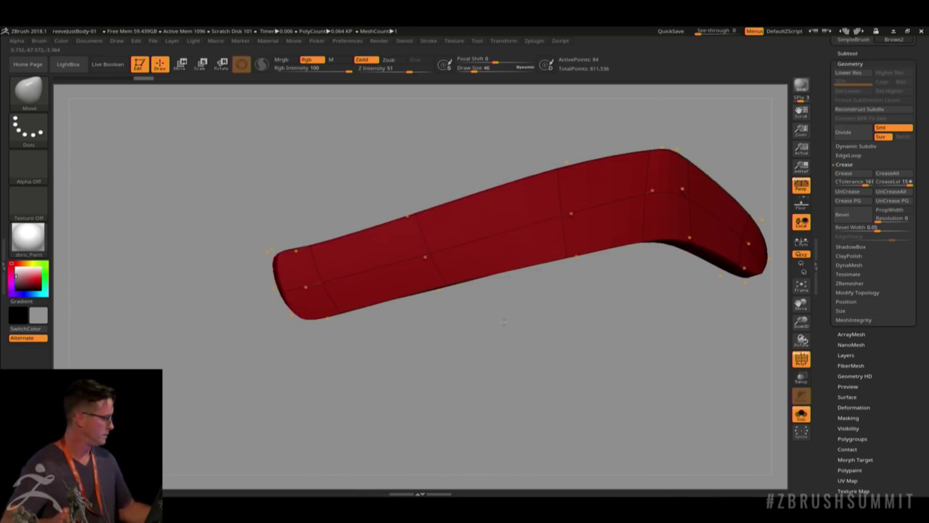
pyautogui.keyDown('alt'); pyautogui.moveTo(498, 367); pyautogui.dragTo(491, 330); pyautogui.keyUp('alt')
pyautogui.keyDown('alt'); pyautogui.moveTo(369, 221); pyautogui.dragTo(438, 180); pyautogui.keyUp('alt')
pyautogui.moveTo(396, 155)
pyautogui.keyDown('alt'); pyautogui.mouseDown()
pyautogui.moveTo(409, 176)
pyautogui.moveTo(379, 166)
pyautogui.moveTo(463, 188)
pyautogui.mouseUp(); pyautogui.keyUp('alt')
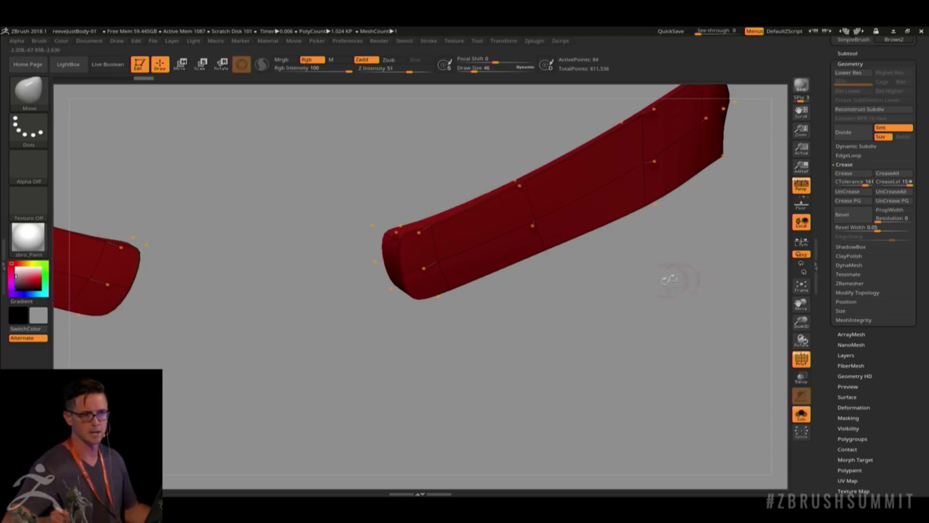
pyautogui.moveTo(397, 140); pyautogui.dragTo(417, 160)
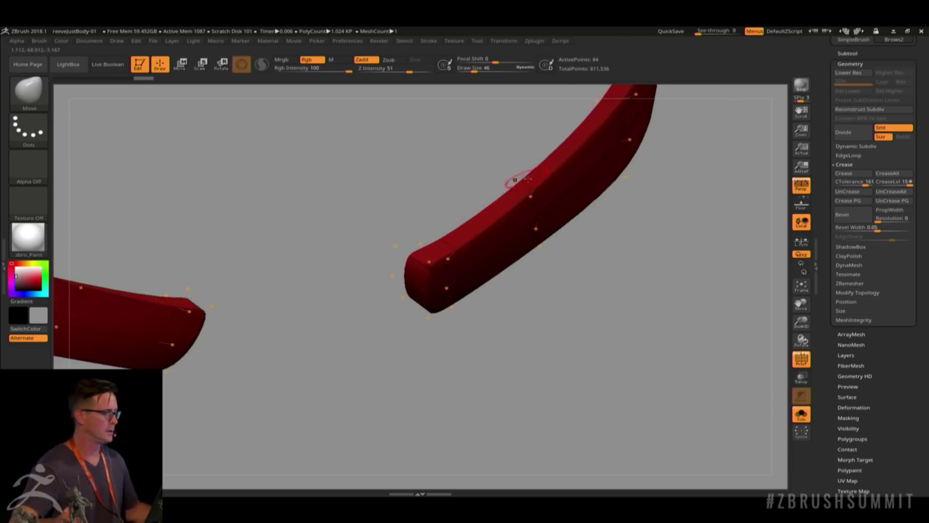
# Step: Demonstrate hiding the side-face loop again on the unsmoothed eyebrows, then unhide the whole mesh and restore the smoothed preview
pyautogui.hotkey('ctrl', 'shift')
pyautogui.hotkey('ctrl', 'shift')
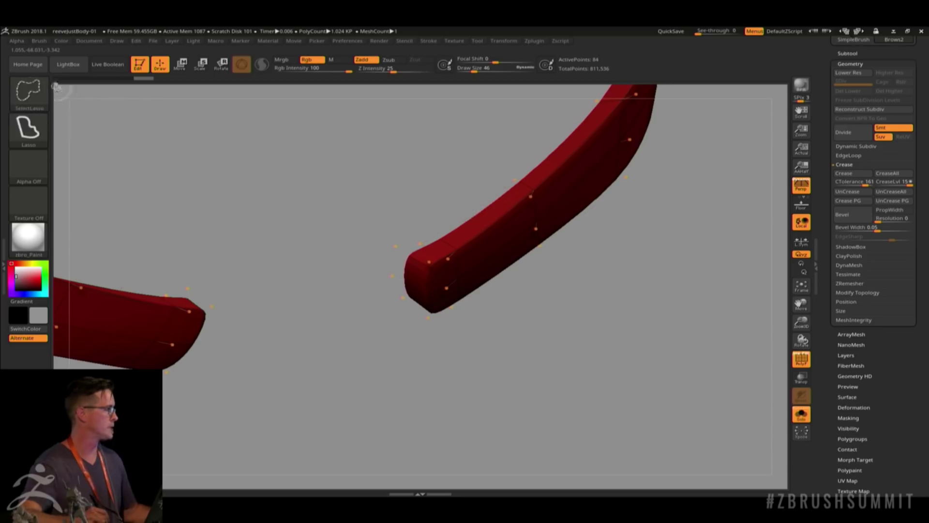
pyautogui.hotkey('shift', 'd')
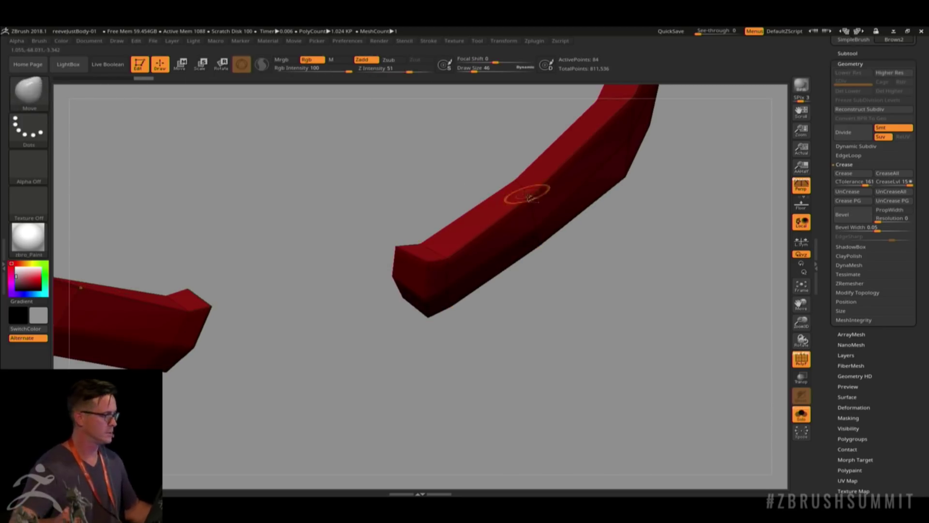
pyautogui.hotkey('ctrl', 'shift')
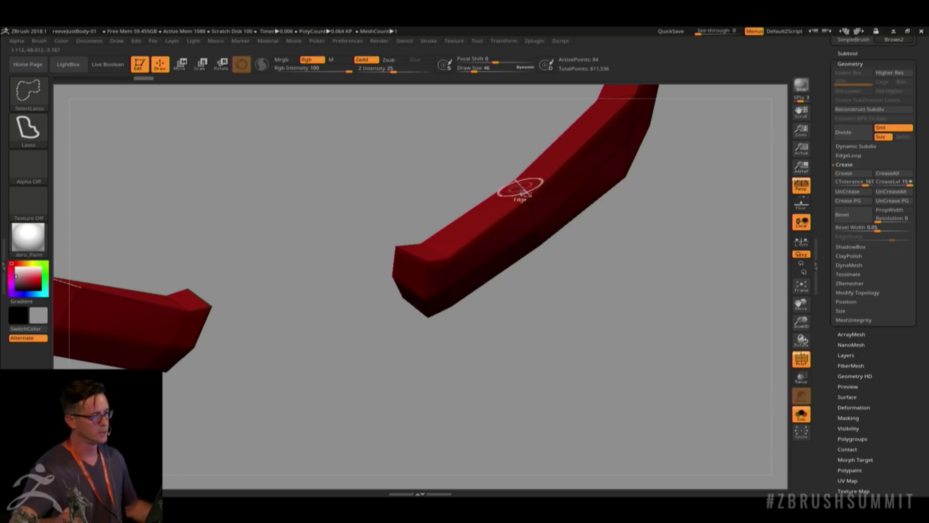
pyautogui.keyDown('ctrl'); pyautogui.keyDown('shift'); pyautogui.click(520, 186); pyautogui.keyUp('shift'); pyautogui.keyUp('ctrl')
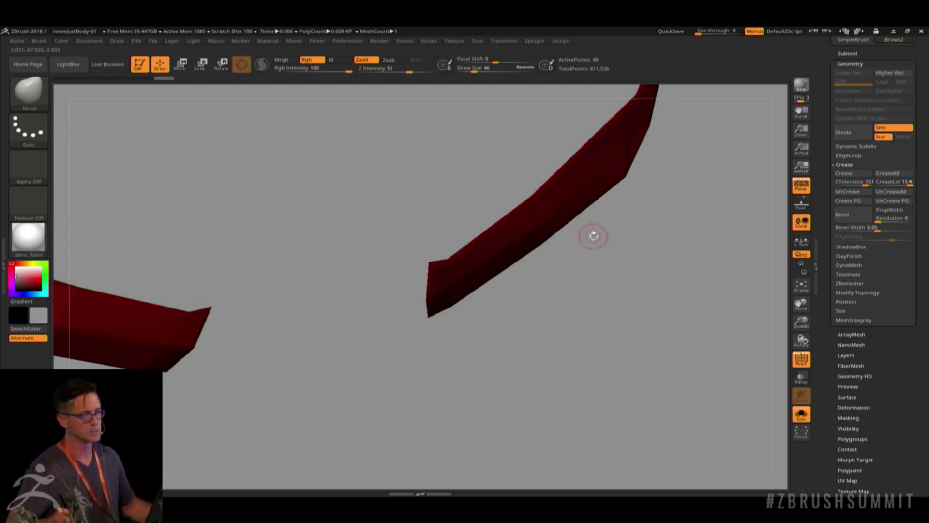
pyautogui.keyDown('ctrl'); pyautogui.keyDown('shift'); pyautogui.click(605, 322); pyautogui.keyUp('shift'); pyautogui.keyUp('ctrl')
pyautogui.moveTo(605, 325); pyautogui.dragTo(589, 287)
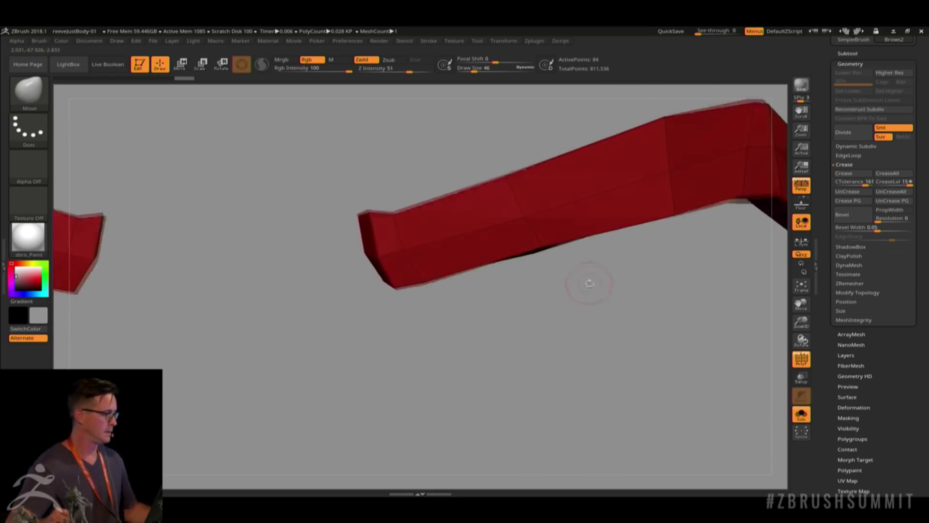
pyautogui.moveTo(374, 155); pyautogui.dragTo(378, 177)
pyautogui.press('d')
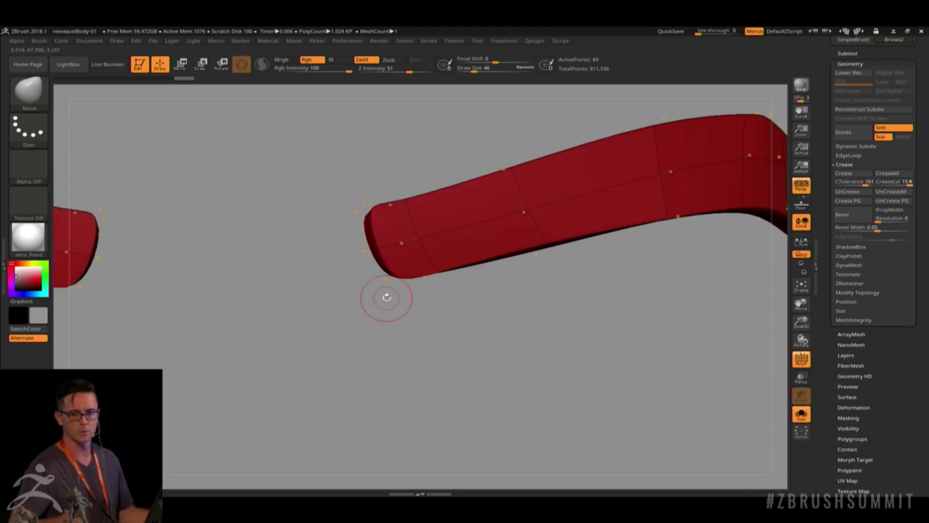
# Step: Isolate the end caps at the eyebrows' inner ends, crease their borders, then restore the full smoothed mesh
pyautogui.moveTo(336, 186)
pyautogui.mouseDown()
pyautogui.moveTo(318, 213)
pyautogui.moveTo(399, 363)
pyautogui.moveTo(388, 263)
pyautogui.moveTo(346, 186)
pyautogui.mouseUp()
pyautogui.hotkey('shift', 'd')
pyautogui.moveTo(314, 254)
pyautogui.mouseDown()
pyautogui.moveTo(344, 249)
pyautogui.moveTo(332, 269)
pyautogui.mouseUp()
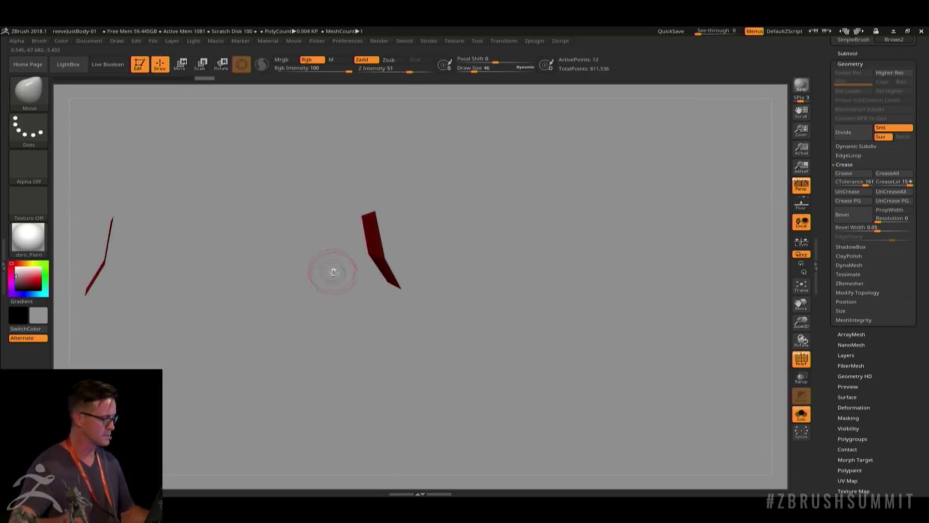
pyautogui.click(844, 173)
pyautogui.keyDown('ctrl'); pyautogui.keyDown('shift'); pyautogui.click(471, 309); pyautogui.keyUp('shift'); pyautogui.keyUp('ctrl')
pyautogui.moveTo(475, 312); pyautogui.dragTo(530, 283)
pyautogui.hotkey('ctrl', 'd')
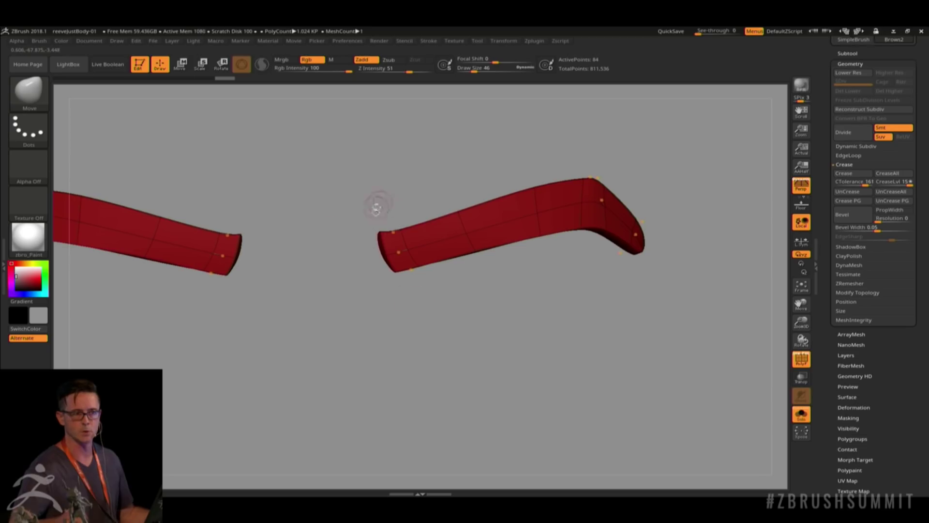
# Step: Isolate the faces at the eyebrows' outer tips, crease their borders and unhide the full mesh
pyautogui.moveTo(373, 178)
pyautogui.mouseDown()
pyautogui.moveTo(498, 301)
pyautogui.moveTo(489, 285)
pyautogui.mouseUp()
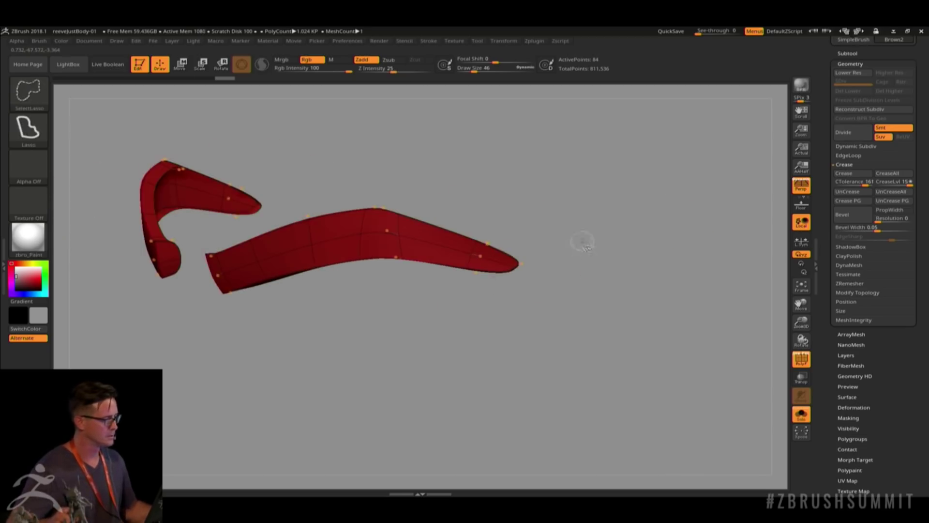
pyautogui.moveTo(581, 264)
pyautogui.keyDown('ctrl'); pyautogui.keyDown('shift'); pyautogui.mouseDown()
pyautogui.moveTo(490, 232)
pyautogui.moveTo(516, 233)
pyautogui.mouseUp(); pyautogui.keyUp('shift'); pyautogui.keyUp('ctrl')
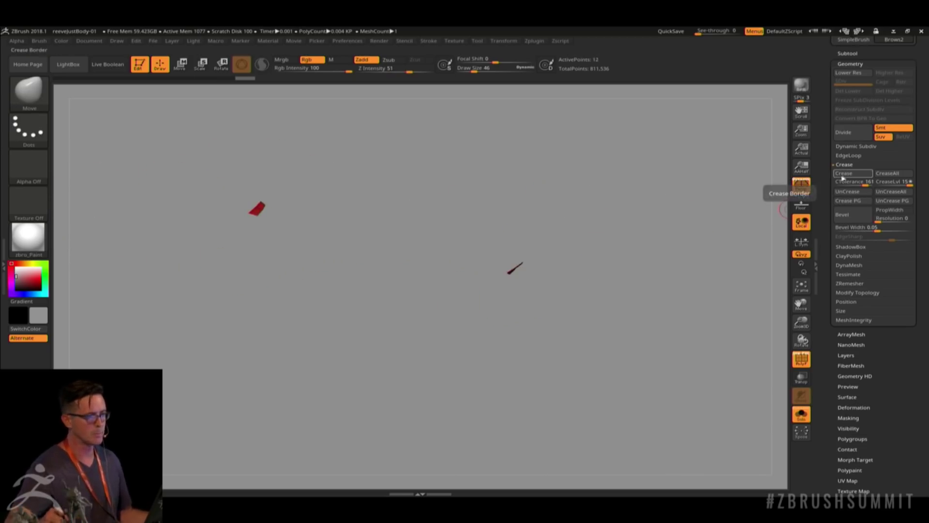
pyautogui.click(847, 176)
pyautogui.keyDown('ctrl'); pyautogui.keyDown('shift'); pyautogui.click(771, 201); pyautogui.keyUp('shift'); pyautogui.keyUp('ctrl')
pyautogui.moveTo(589, 276); pyautogui.dragTo(618, 263)
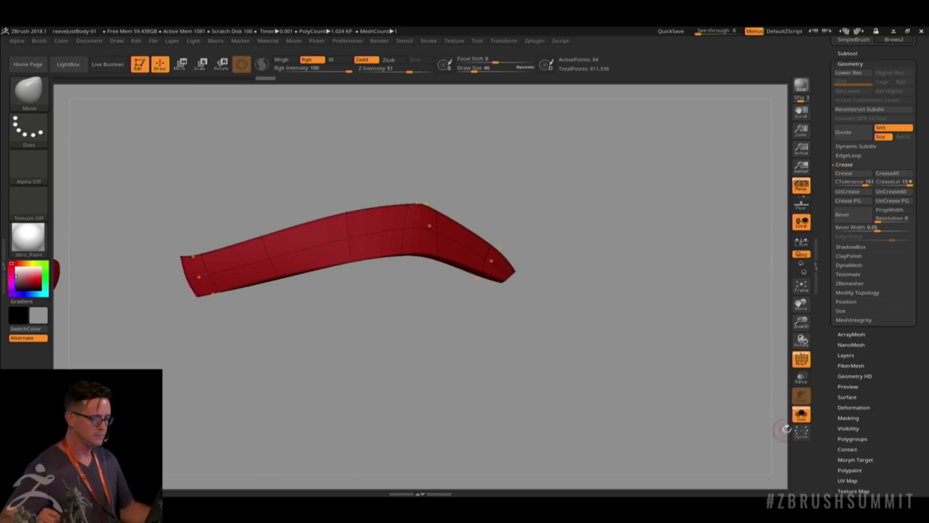
# Step: Show all subtools again, make the Hair05 subtool active and examine its strands from the front and side
pyautogui.click(801, 414)
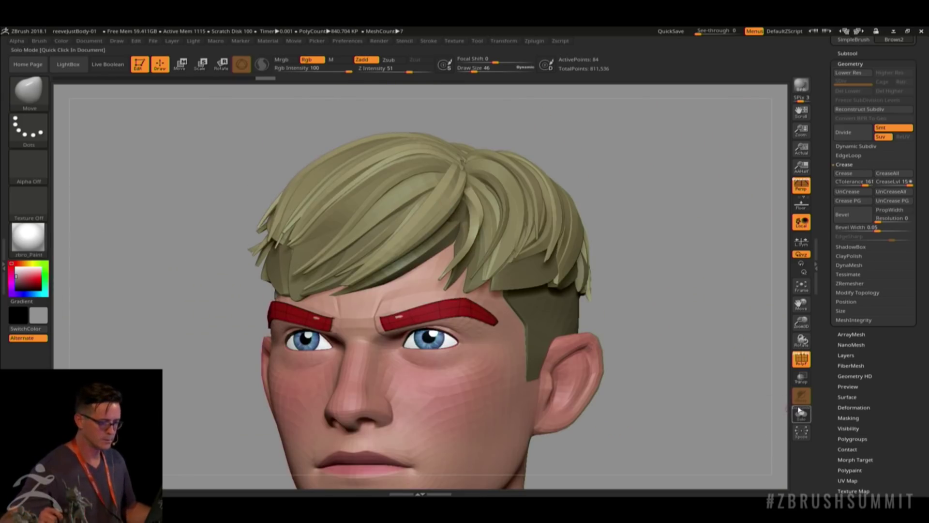
pyautogui.keyDown('alt'); pyautogui.click(412, 203); pyautogui.keyUp('alt')
pyautogui.keyDown('ctrl'); pyautogui.moveTo(411, 204); pyautogui.dragTo(576, 201, button='right'); pyautogui.keyUp('ctrl')
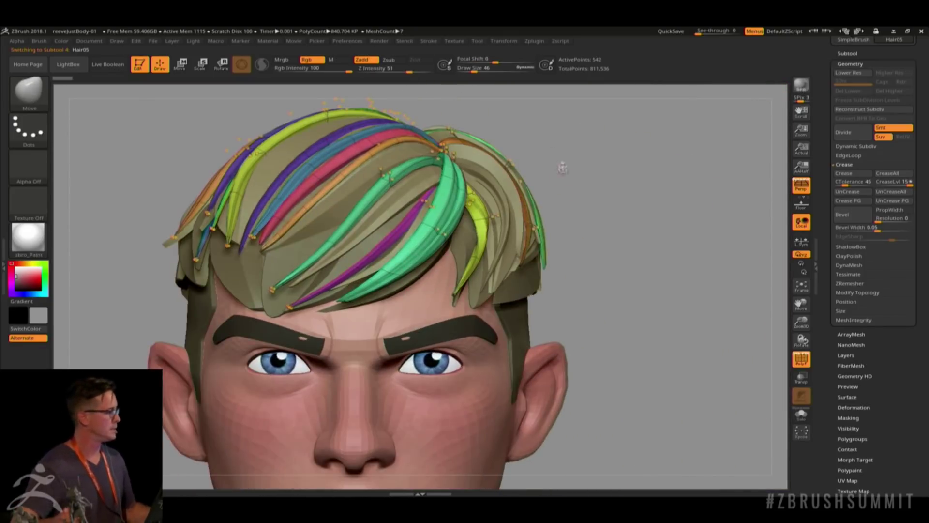
pyautogui.keyDown('ctrl'); pyautogui.moveTo(563, 168); pyautogui.dragTo(556, 133, button='right'); pyautogui.keyUp('ctrl')
pyautogui.keyDown('ctrl'); pyautogui.moveTo(405, 158); pyautogui.dragTo(411, 218, button='right'); pyautogui.keyUp('ctrl')
pyautogui.moveTo(530, 208); pyautogui.dragTo(410, 202, button='right')
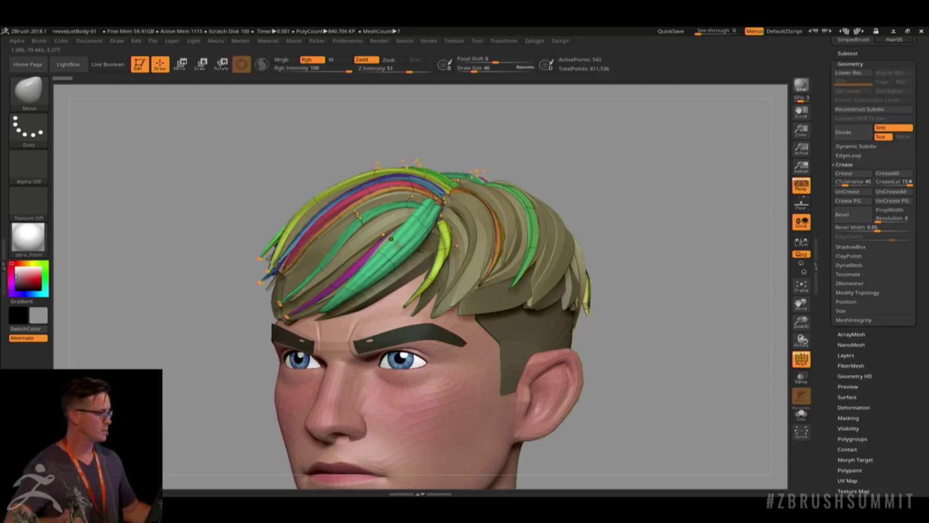
# Step: Set the draw size to 454 and reshape the teal and purple front hair strands with the Move brush
pyautogui.press('s')
pyautogui.moveTo(396, 250); pyautogui.dragTo(430, 249)
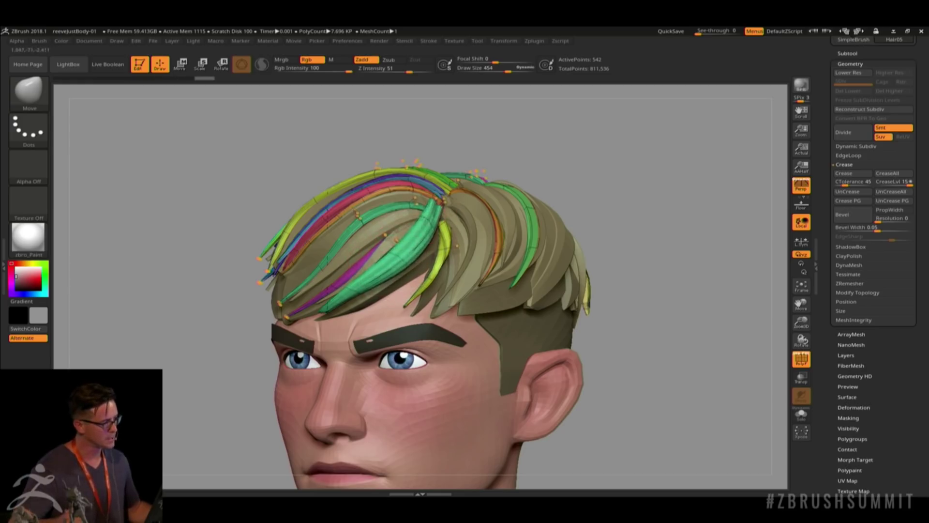
pyautogui.keyDown('shift'); pyautogui.moveTo(397, 241); pyautogui.dragTo(447, 242, button='right'); pyautogui.keyUp('shift')
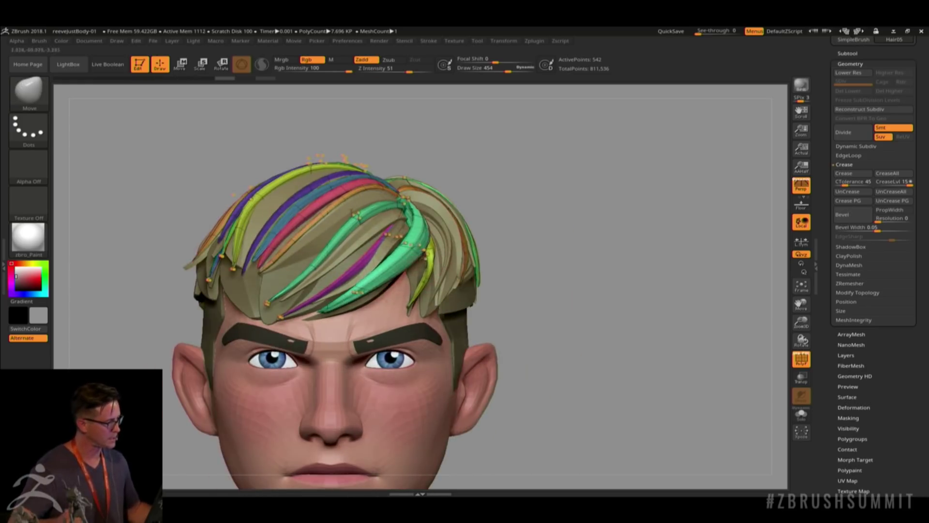
pyautogui.moveTo(368, 275); pyautogui.dragTo(380, 286)
pyautogui.moveTo(384, 236); pyautogui.dragTo(387, 228)
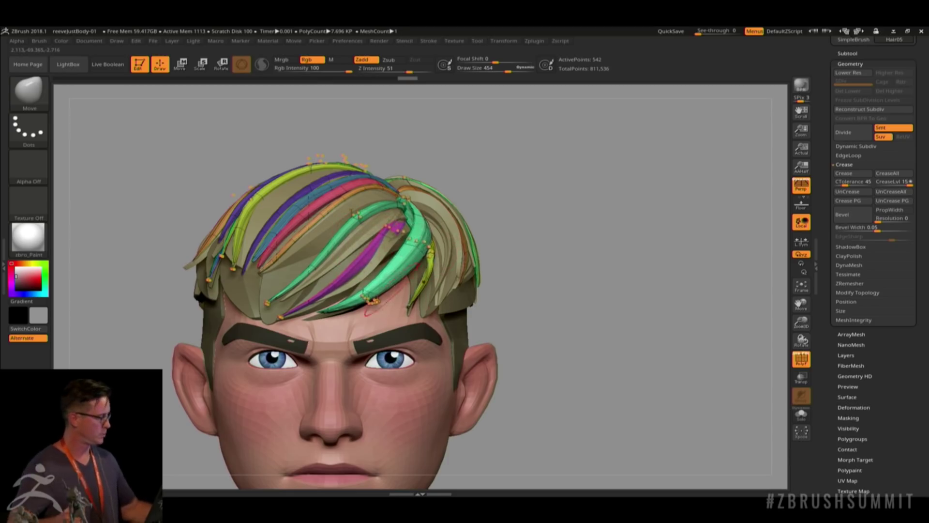
# Step: Reduce the draw size to 337, make the body subtool active, hide its polyframe and frame the face from the front
pyautogui.keyDown('ctrl'); pyautogui.moveTo(345, 309); pyautogui.dragTo(345, 282, button='right'); pyautogui.keyUp('ctrl')
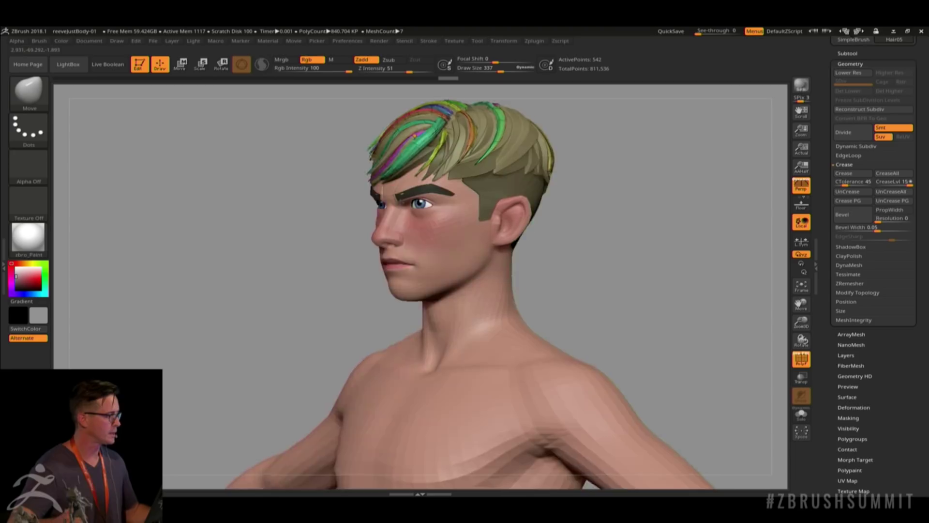
pyautogui.moveTo(454, 194); pyautogui.dragTo(522, 199, button='right')
pyautogui.keyDown('alt'); pyautogui.click(426, 240); pyautogui.keyUp('alt')
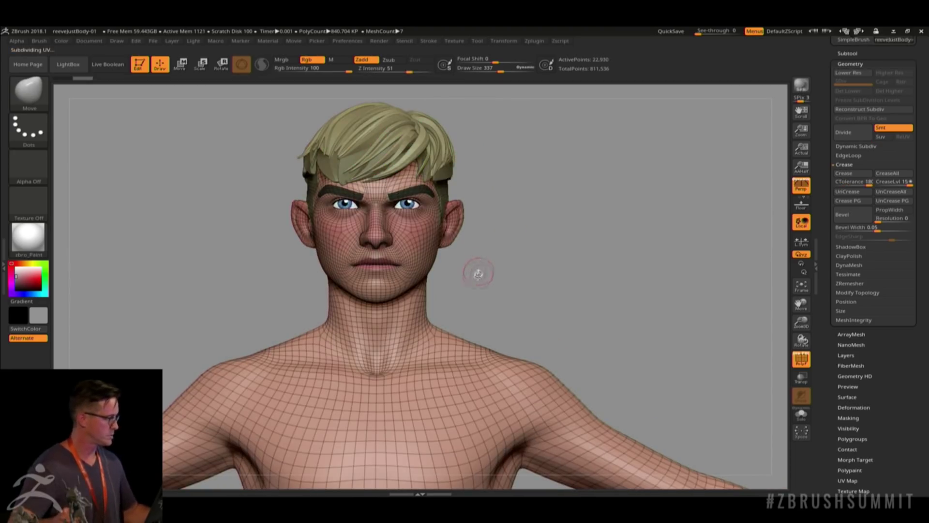
pyautogui.hotkey('shift', 'f')
pyautogui.keyDown('alt'); pyautogui.moveTo(508, 230); pyautogui.dragTo(495, 261, button='right'); pyautogui.keyUp('alt')
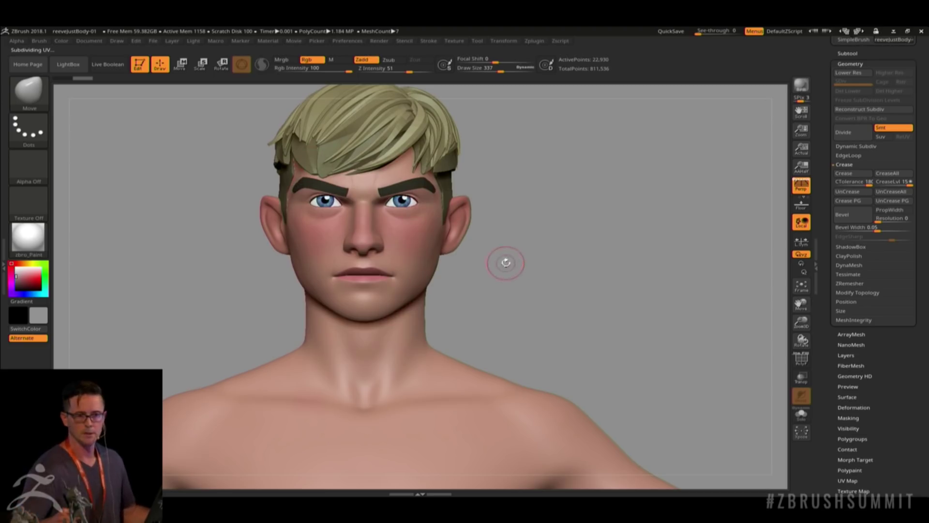
pyautogui.keyDown('ctrl'); pyautogui.moveTo(390, 201); pyautogui.dragTo(443, 280, button='right'); pyautogui.keyUp('ctrl')
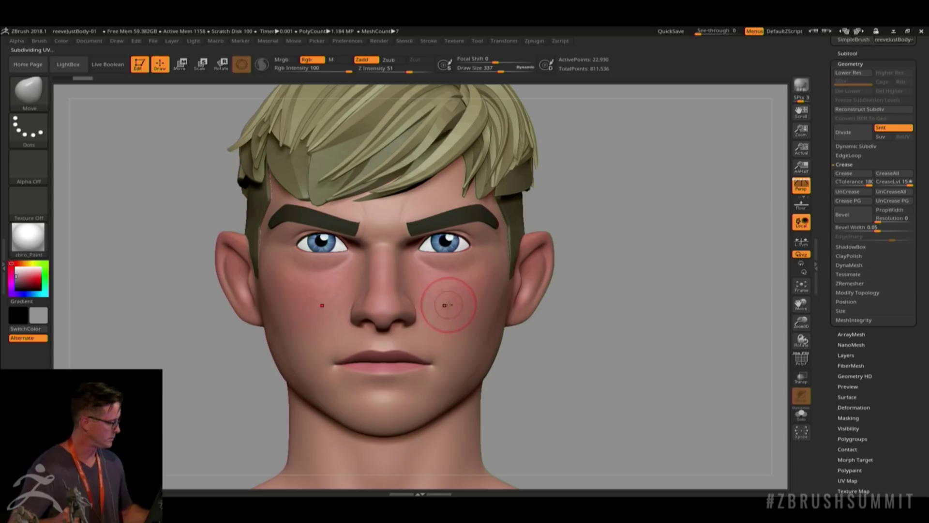
# Step: Step the body mesh down one subdivision level and view the face from a three-quarter angle
pyautogui.press('shift')
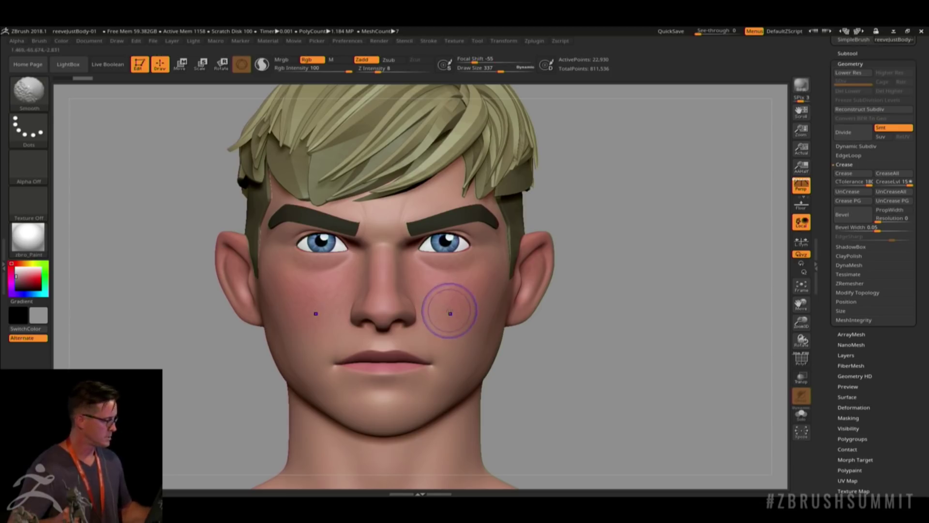
pyautogui.hotkey('shift', 'd')
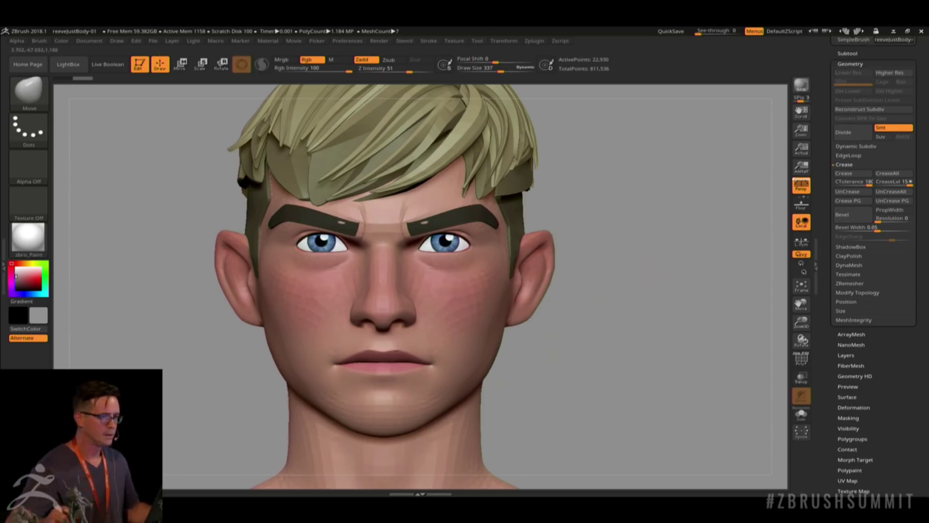
pyautogui.moveTo(484, 291); pyautogui.dragTo(421, 289, button='right')
# Step: Turn off the body's texture map display
pyautogui.moveTo(825, 114); pyautogui.dragTo(841, 194)
pyautogui.click(846, 179)
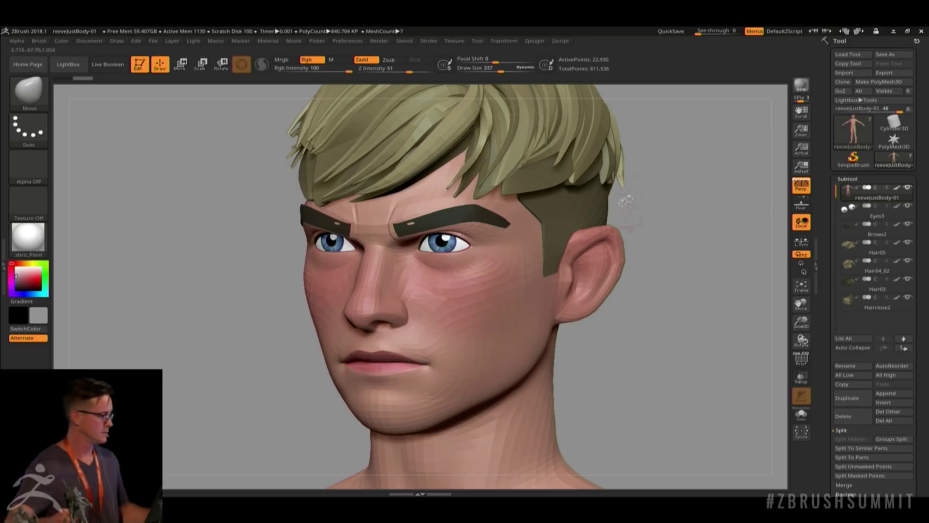
pyautogui.moveTo(824, 336); pyautogui.dragTo(828, 253)
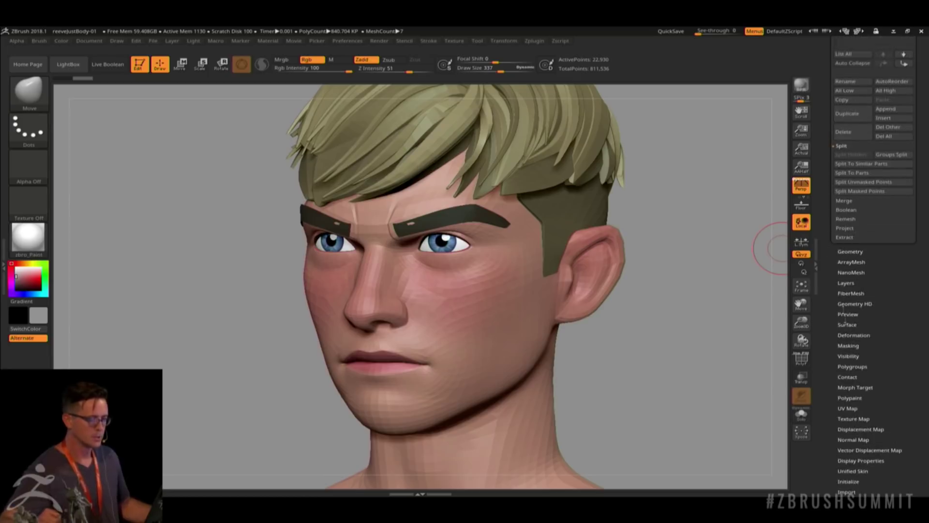
pyautogui.moveTo(832, 371); pyautogui.dragTo(833, 354)
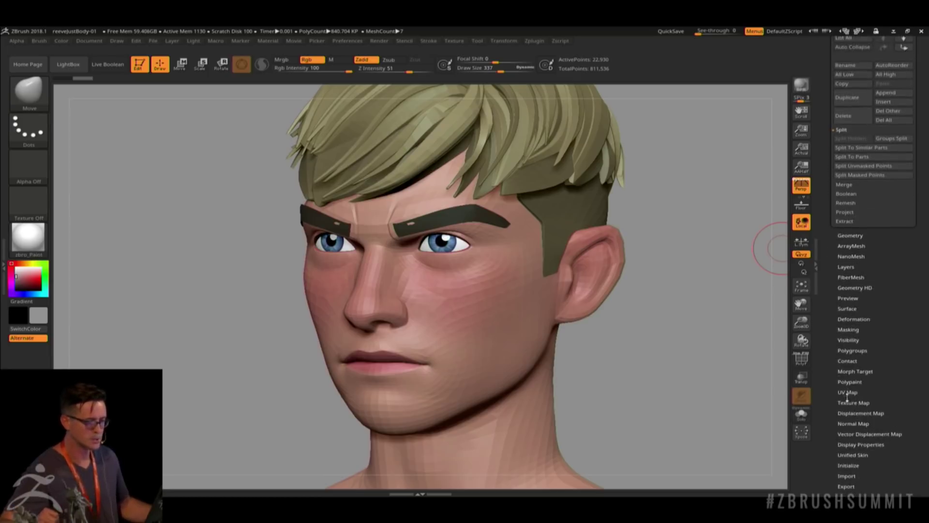
pyautogui.click(847, 402)
pyautogui.click(890, 65)
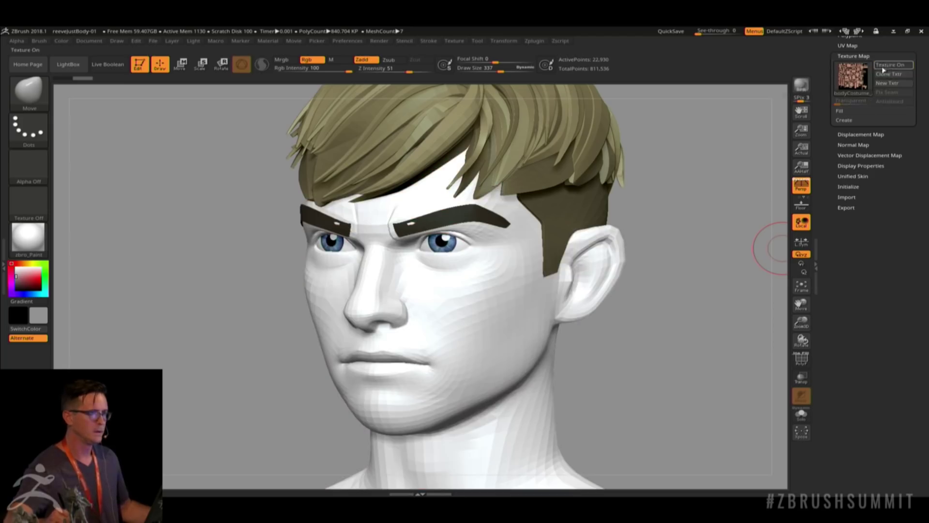
# Step: Show the body's polyframe and examine the head's topology and polygroups from the front, side and three-quarter view
pyautogui.moveTo(677, 200); pyautogui.dragTo(673, 202)
pyautogui.press('space')
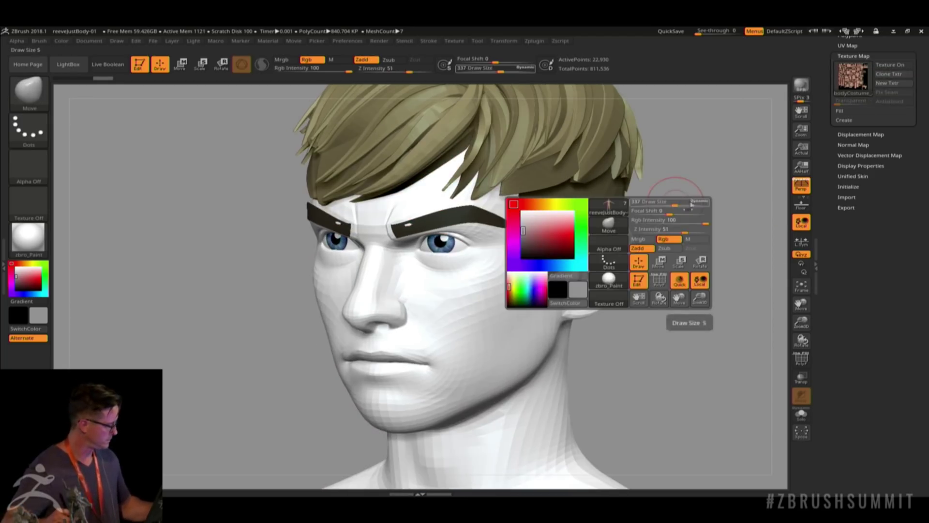
pyautogui.hotkey('shift', 'f')
pyautogui.keyDown('shift'); pyautogui.moveTo(612, 360); pyautogui.dragTo(637, 352); pyautogui.keyUp('shift')
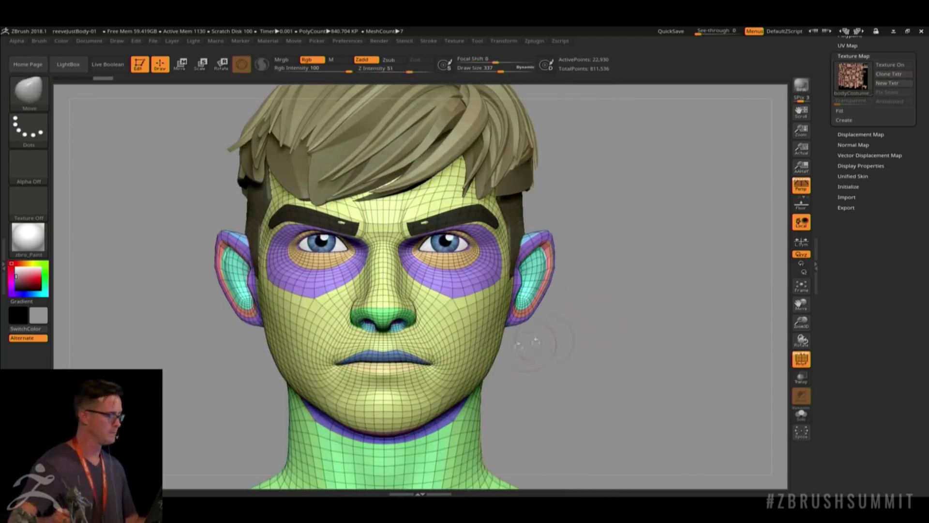
pyautogui.moveTo(435, 344)
pyautogui.keyDown('ctrl'); pyautogui.mouseDown(button='right')
pyautogui.moveTo(397, 219)
pyautogui.moveTo(446, 329)
pyautogui.mouseUp(button='right'); pyautogui.keyUp('ctrl')
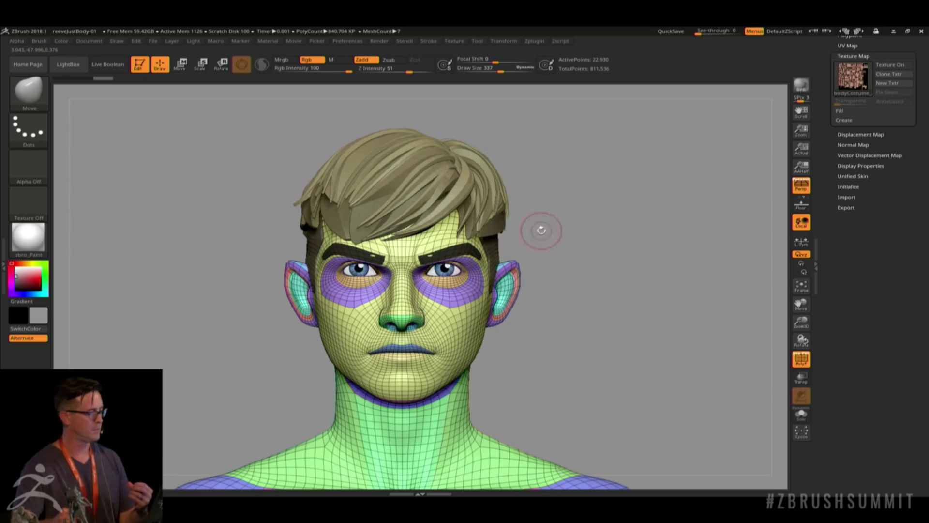
pyautogui.moveTo(622, 239); pyautogui.dragTo(541, 241)
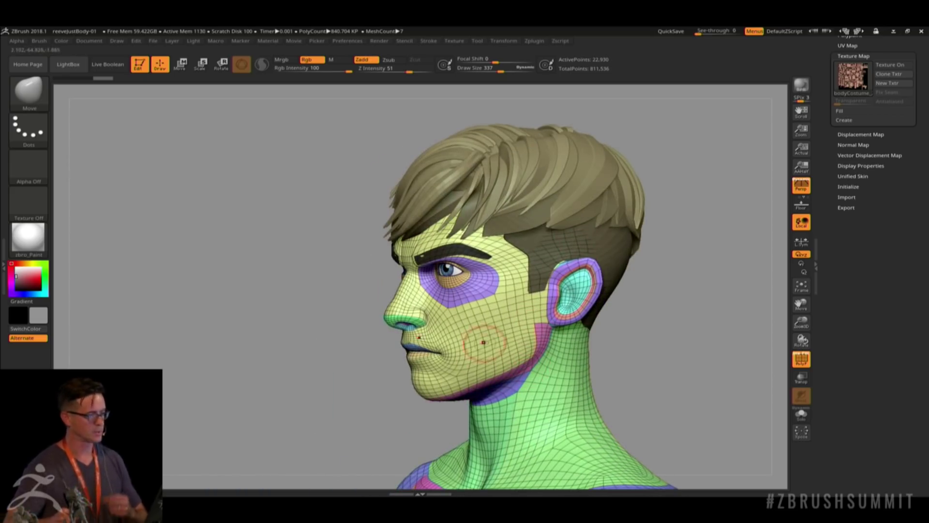
pyautogui.moveTo(448, 297); pyautogui.dragTo(481, 296, button='right')
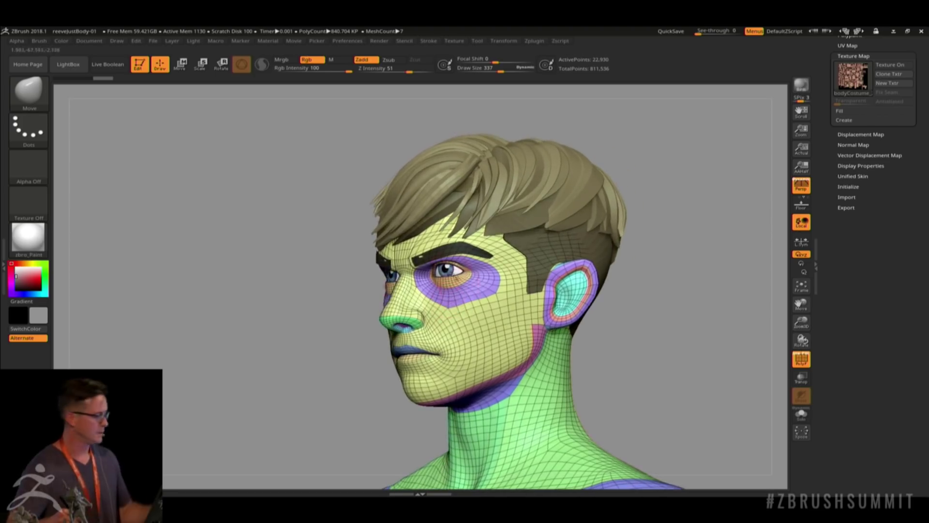
pyautogui.keyDown('ctrl'); pyautogui.moveTo(411, 285); pyautogui.dragTo(394, 224, button='right'); pyautogui.keyUp('ctrl')
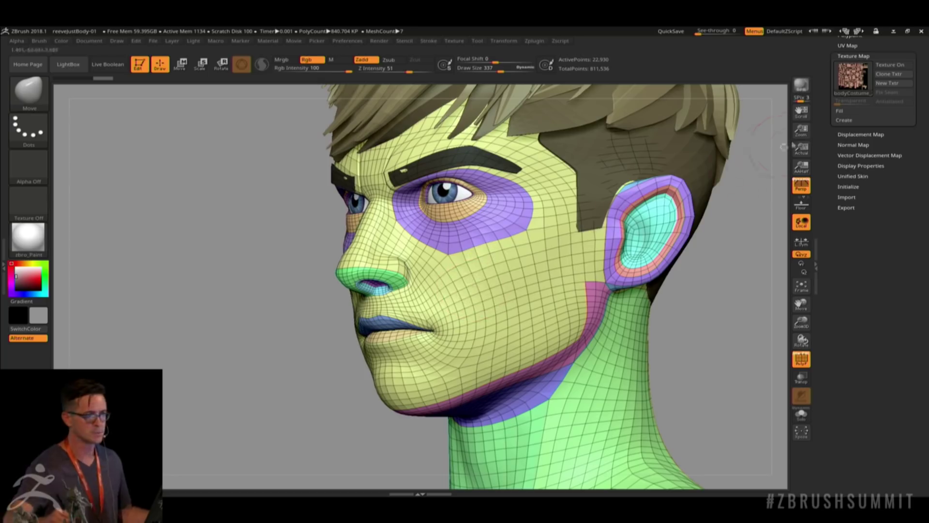
# Step: Reconstruct a lower subdivision level for the body mesh and set the draw size to 292
pyautogui.scroll(6, 843, 263)
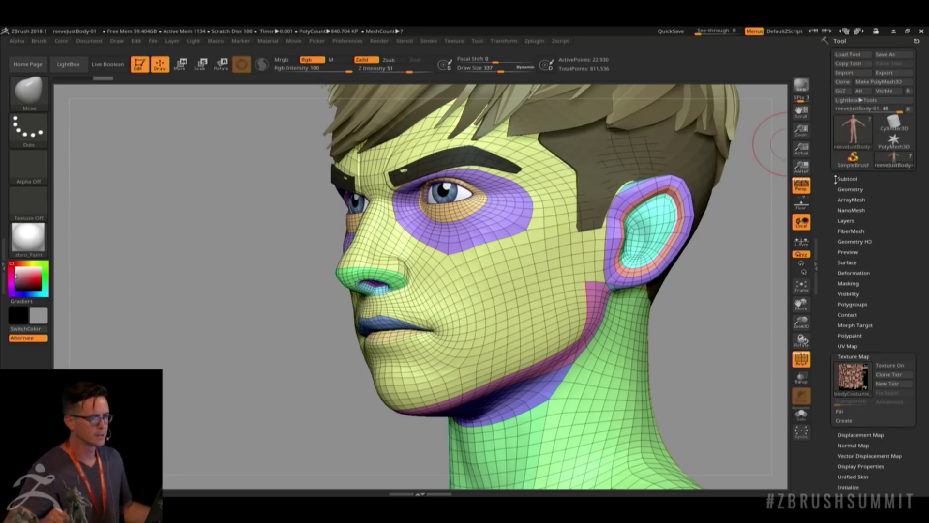
pyautogui.click(849, 189)
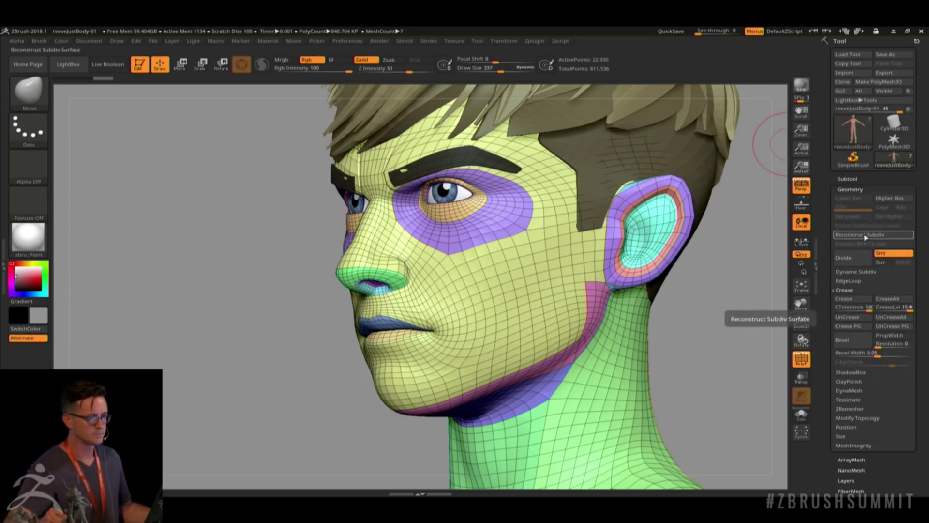
pyautogui.moveTo(477, 255)
pyautogui.mouseDown(button='right')
pyautogui.moveTo(518, 238)
pyautogui.moveTo(435, 254)
pyautogui.moveTo(503, 246)
pyautogui.mouseUp(button='right')
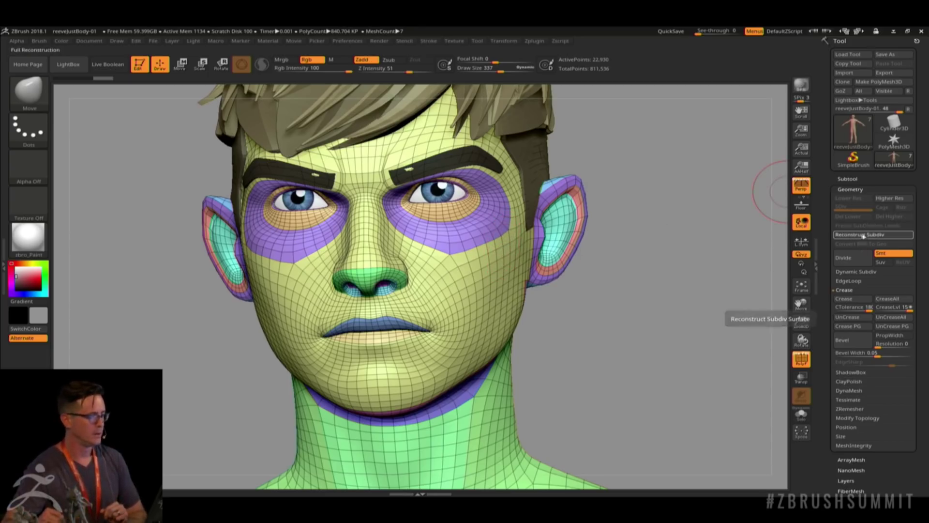
pyautogui.click(864, 236)
pyautogui.moveTo(640, 308); pyautogui.dragTo(629, 327)
pyautogui.moveTo(532, 331)
pyautogui.keyDown('alt'); pyautogui.mouseDown()
pyautogui.moveTo(561, 242)
pyautogui.moveTo(562, 272)
pyautogui.mouseUp(); pyautogui.keyUp('alt')
pyautogui.press('s')
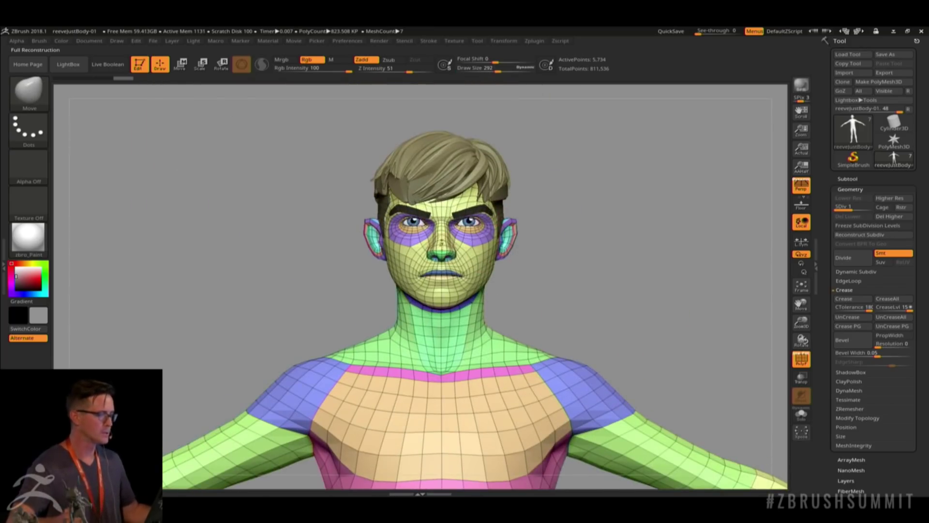
# Step: Set the draw size to 172 and adjust the lower eyelids with the Move brush
pyautogui.moveTo(612, 232); pyautogui.dragTo(558, 267)
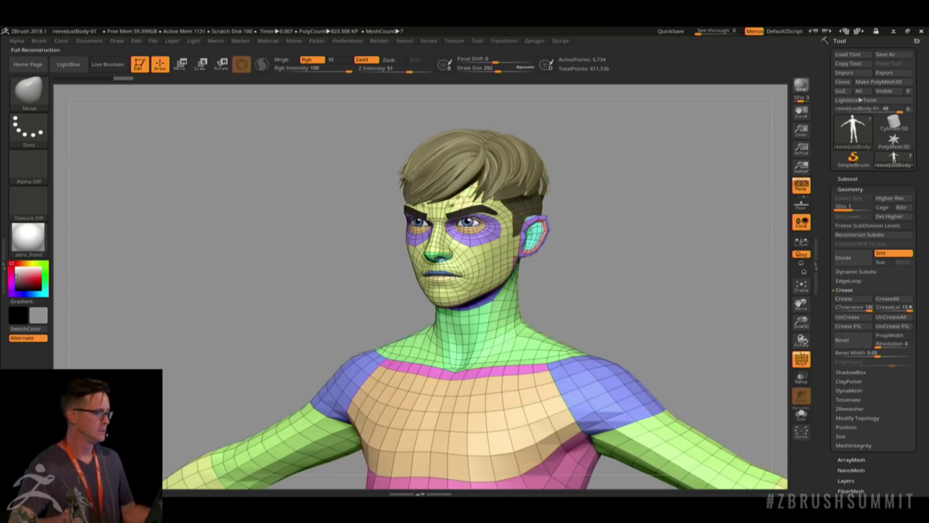
pyautogui.moveTo(409, 284)
pyautogui.keyDown('alt'); pyautogui.mouseDown()
pyautogui.moveTo(417, 375)
pyautogui.moveTo(422, 359)
pyautogui.mouseUp(); pyautogui.keyUp('alt')
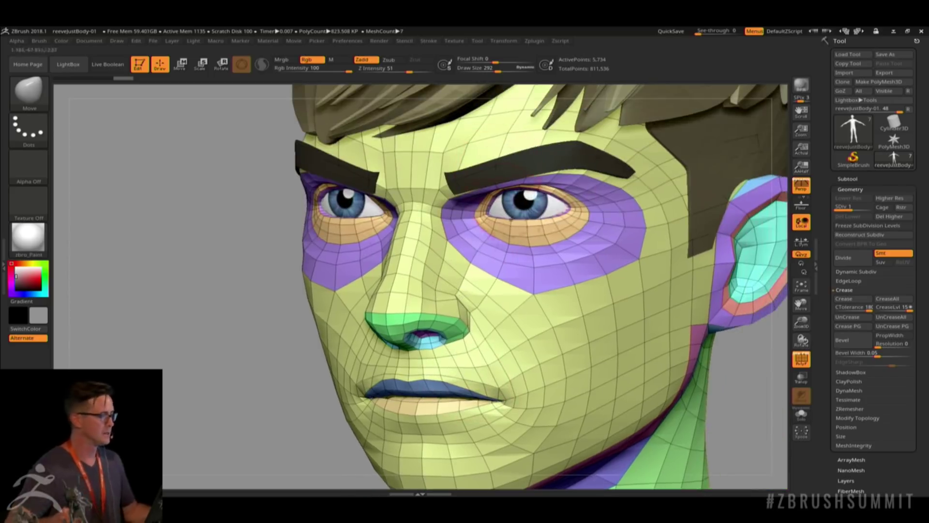
pyautogui.press('s')
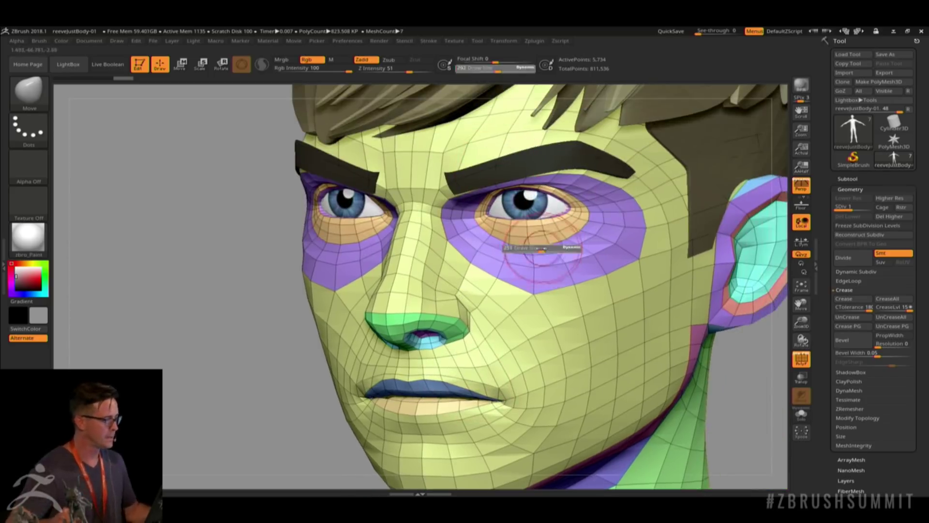
pyautogui.moveTo(540, 248); pyautogui.dragTo(532, 247)
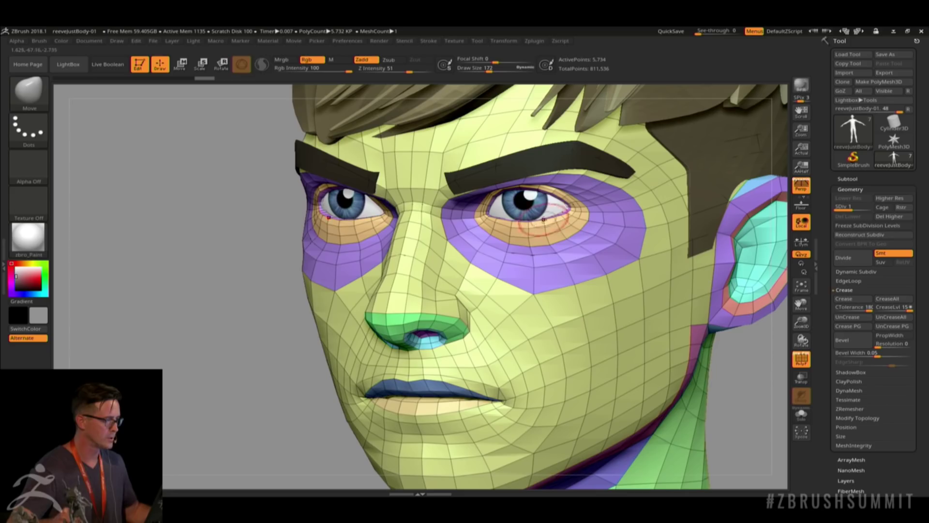
pyautogui.moveTo(543, 220); pyautogui.dragTo(540, 225)
# Step: Set the draw size to 361 and pull the ears outward with the Move brush to enlarge them
pyautogui.moveTo(571, 262)
pyautogui.keyDown('ctrl'); pyautogui.mouseDown(button='right')
pyautogui.moveTo(576, 194)
pyautogui.moveTo(571, 213)
pyautogui.mouseUp(button='right'); pyautogui.keyUp('ctrl')
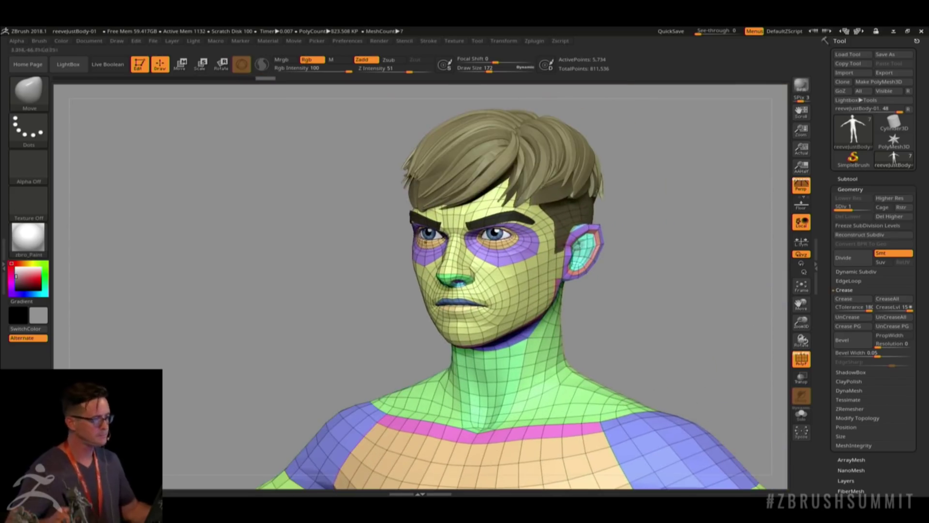
pyautogui.press('s')
pyautogui.moveTo(585, 247)
pyautogui.mouseDown()
pyautogui.moveTo(603, 247)
pyautogui.moveTo(607, 222)
pyautogui.moveTo(613, 251)
pyautogui.moveTo(597, 268)
pyautogui.moveTo(602, 248)
pyautogui.moveTo(591, 264)
pyautogui.moveTo(605, 245)
pyautogui.moveTo(596, 224)
pyautogui.mouseUp()
pyautogui.press('s')
pyautogui.moveTo(585, 225); pyautogui.dragTo(583, 221)
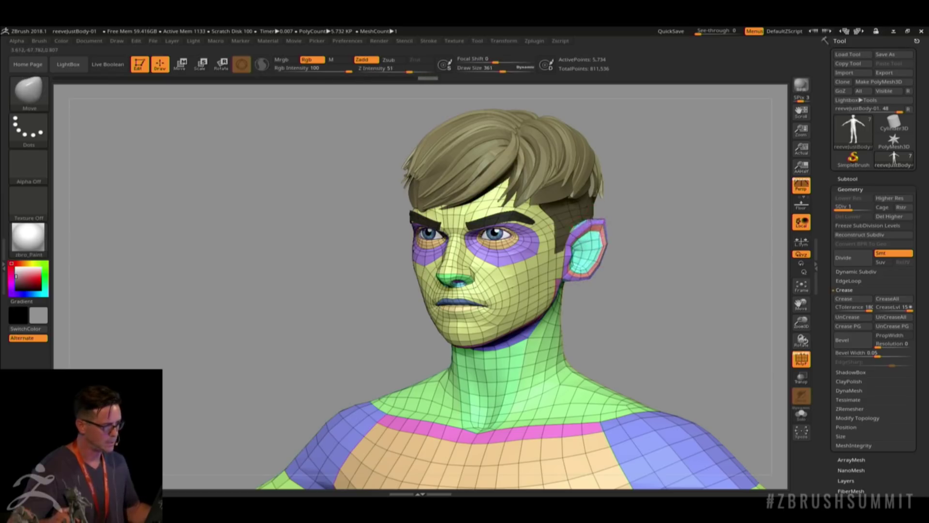
# Step: Reduce the draw size to 307 and continue reshaping the outer contour of the enlarged ears
pyautogui.press('s')
pyautogui.moveTo(588, 281); pyautogui.dragTo(626, 266)
pyautogui.press('s')
pyautogui.moveTo(604, 252); pyautogui.dragTo(607, 258)
pyautogui.press('s')
pyautogui.moveTo(626, 252); pyautogui.dragTo(616, 252)
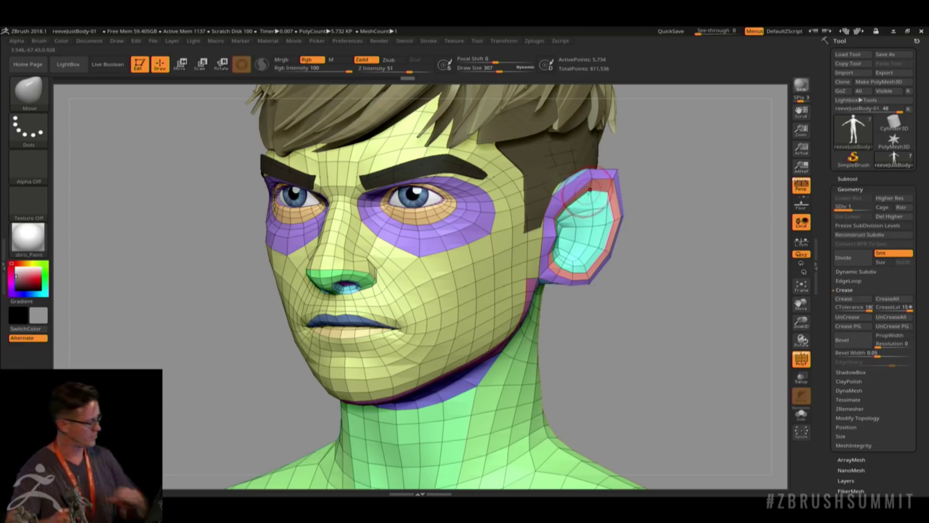
# Step: Adjust the ears' upper rim and switch the body up to subdivision level 2 and back down to level 1
pyautogui.press('d')
pyautogui.moveTo(611, 209); pyautogui.dragTo(590, 193)
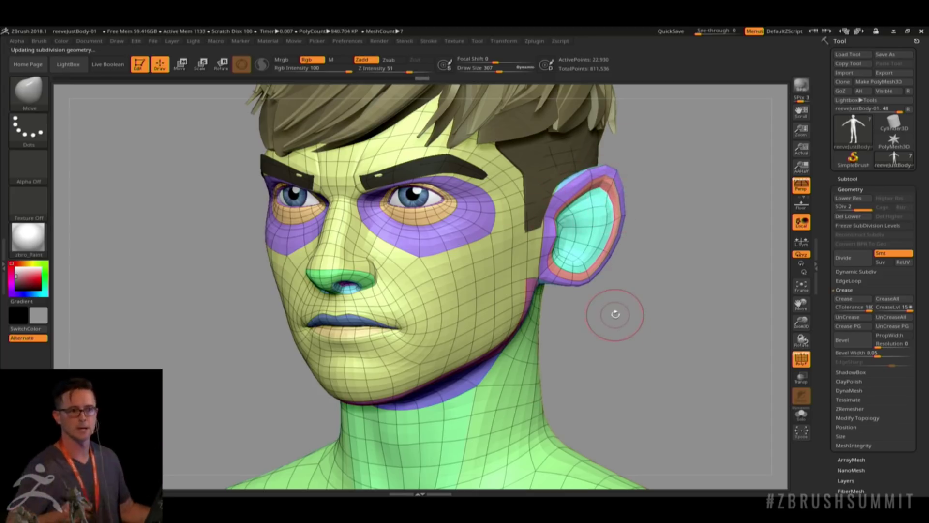
pyautogui.keyDown('ctrl'); pyautogui.moveTo(503, 300); pyautogui.dragTo(480, 251, button='right'); pyautogui.keyUp('ctrl')
pyautogui.hotkey('shift', 'd')
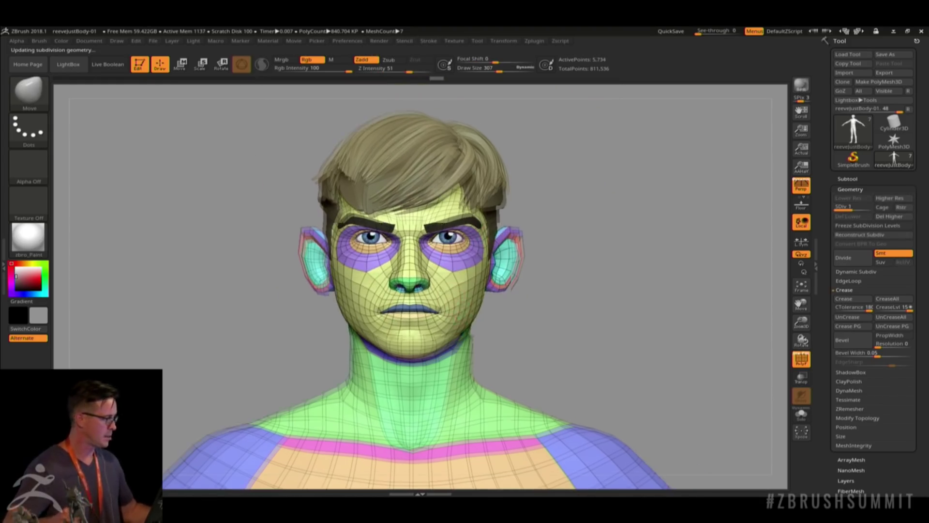
# Step: Set the draw size to 150 for the mouth area and step the body up to subdivision level 2
pyautogui.keyDown('ctrl'); pyautogui.moveTo(457, 321); pyautogui.dragTo(450, 262, button='right'); pyautogui.keyUp('ctrl')
pyautogui.keyDown('alt'); pyautogui.moveTo(537, 349); pyautogui.dragTo(494, 201, button='right'); pyautogui.keyUp('alt')
pyautogui.scroll(-3, 443, 362)
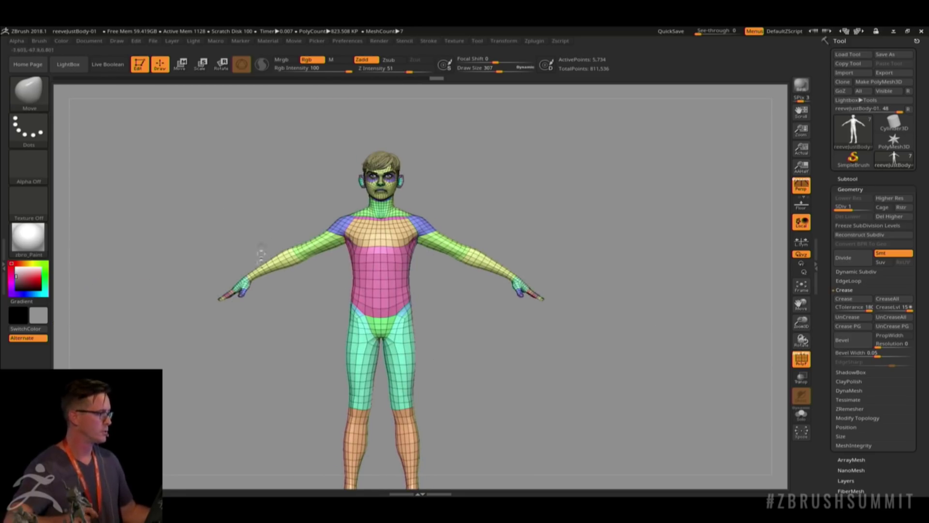
pyautogui.keyDown('ctrl'); pyautogui.moveTo(262, 253); pyautogui.dragTo(271, 368, button='right'); pyautogui.keyUp('ctrl')
pyautogui.keyDown('alt'); pyautogui.moveTo(251, 116); pyautogui.dragTo(402, 358, button='right'); pyautogui.keyUp('alt')
pyautogui.keyDown('ctrl'); pyautogui.moveTo(404, 253); pyautogui.dragTo(430, 290, button='right'); pyautogui.keyUp('ctrl')
pyautogui.press('s')
pyautogui.moveTo(431, 288); pyautogui.dragTo(420, 288)
pyautogui.keyDown('alt'); pyautogui.moveTo(444, 310); pyautogui.dragTo(413, 261, button='right'); pyautogui.keyUp('alt')
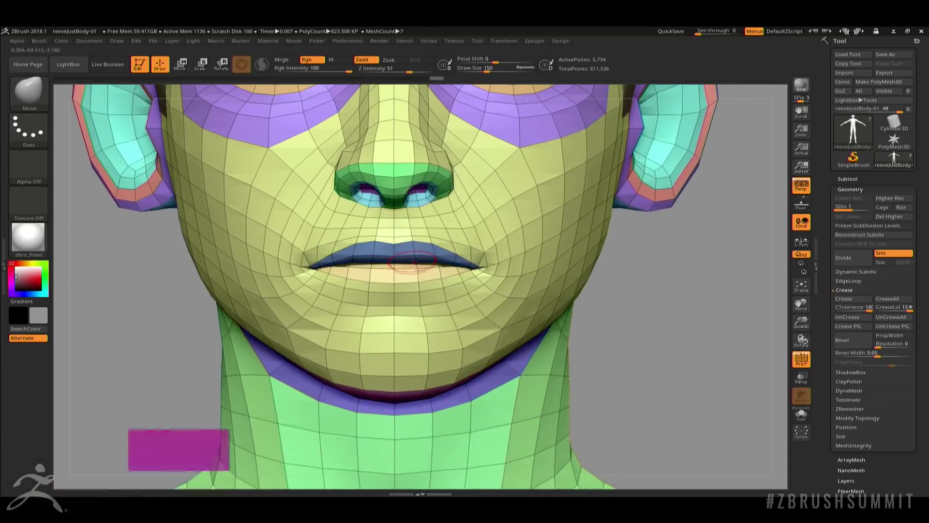
pyautogui.press('d')
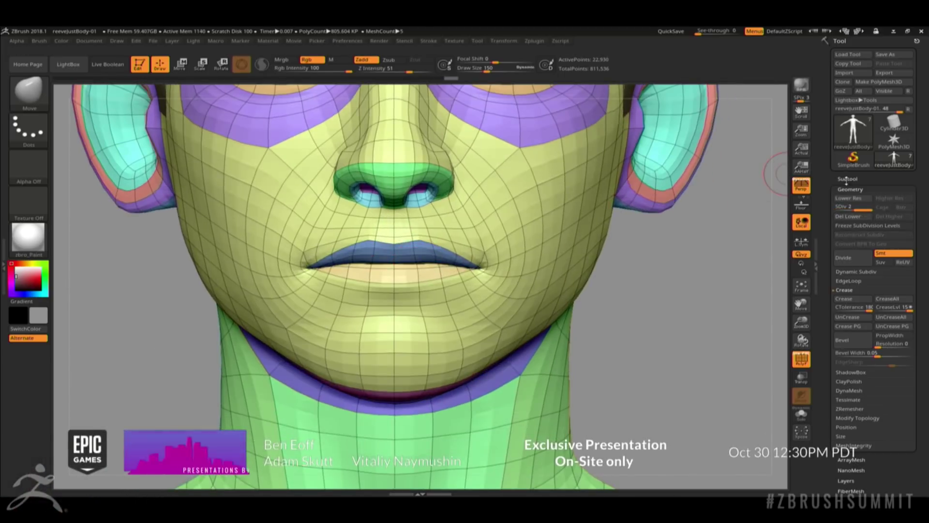
# Step: Duplicate the body subtool and move the copy to the end of the subtool list
pyautogui.click(848, 179)
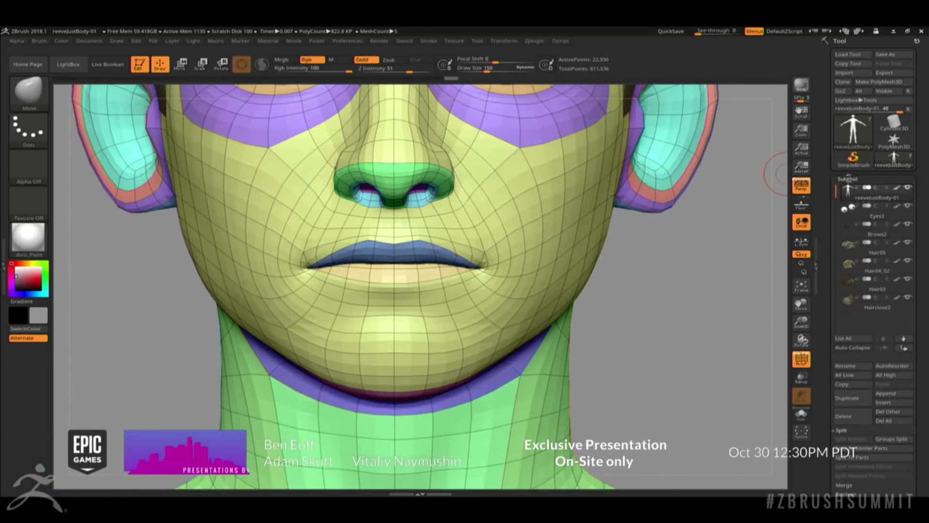
pyautogui.moveTo(836, 409); pyautogui.dragTo(850, 355)
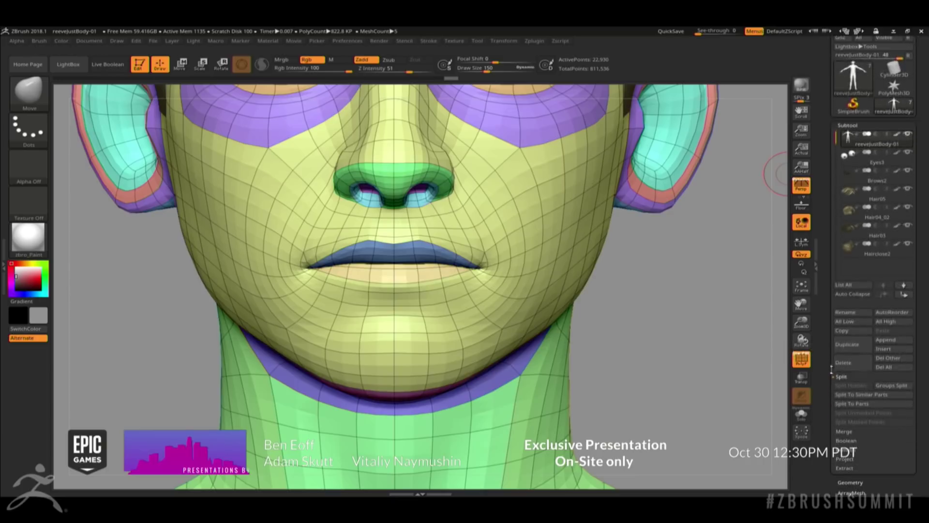
pyautogui.click(854, 344)
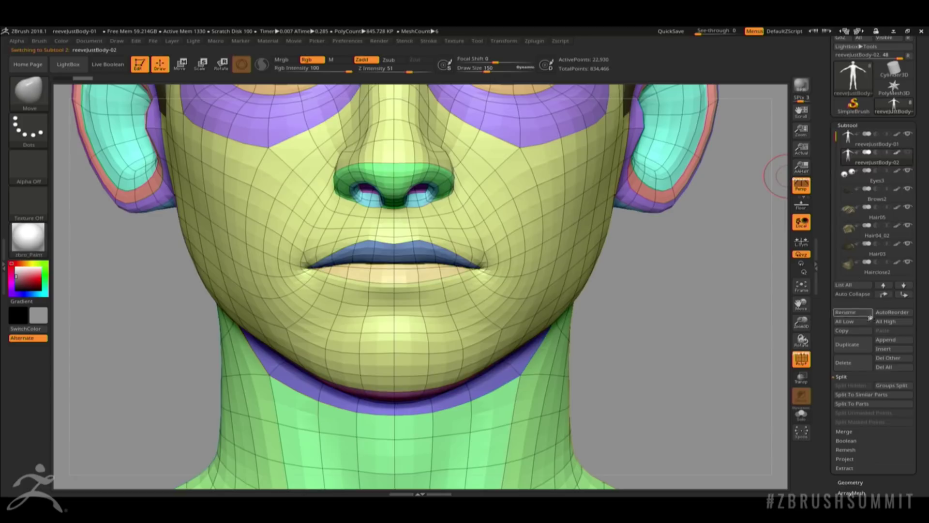
pyautogui.click(903, 293)
pyautogui.click(903, 294)
pyautogui.click(903, 294)
pyautogui.click(902, 294)
pyautogui.click(903, 293)
pyautogui.click(903, 294)
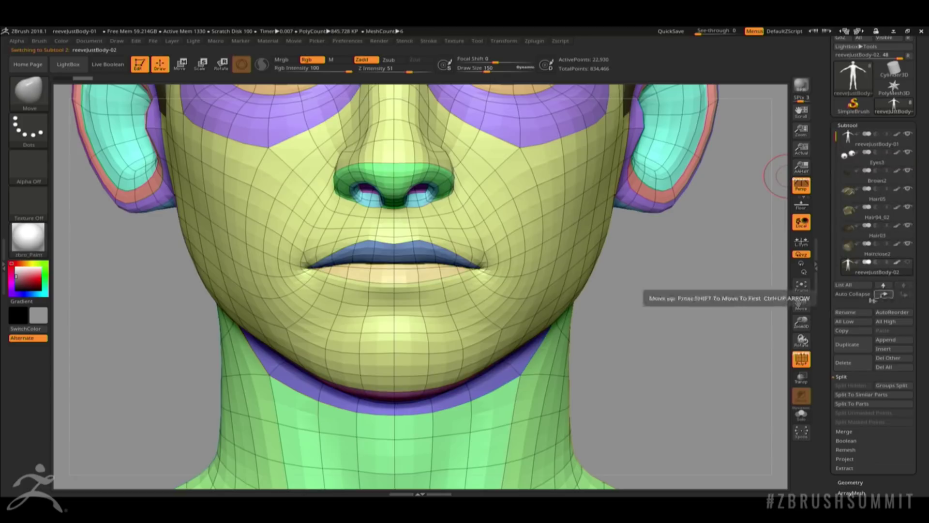
# Step: Rename the duplicated body subtool as Paint
pyautogui.click(849, 315)
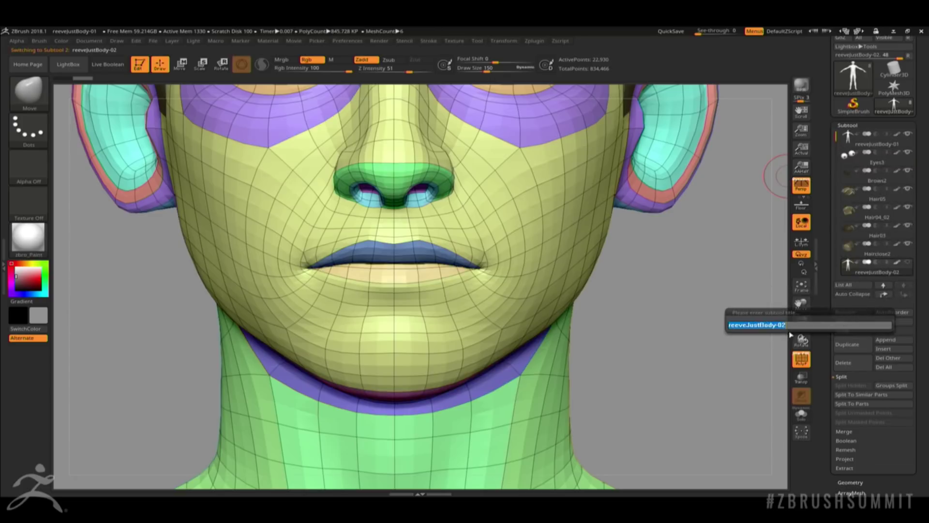
pyautogui.write('Paint')
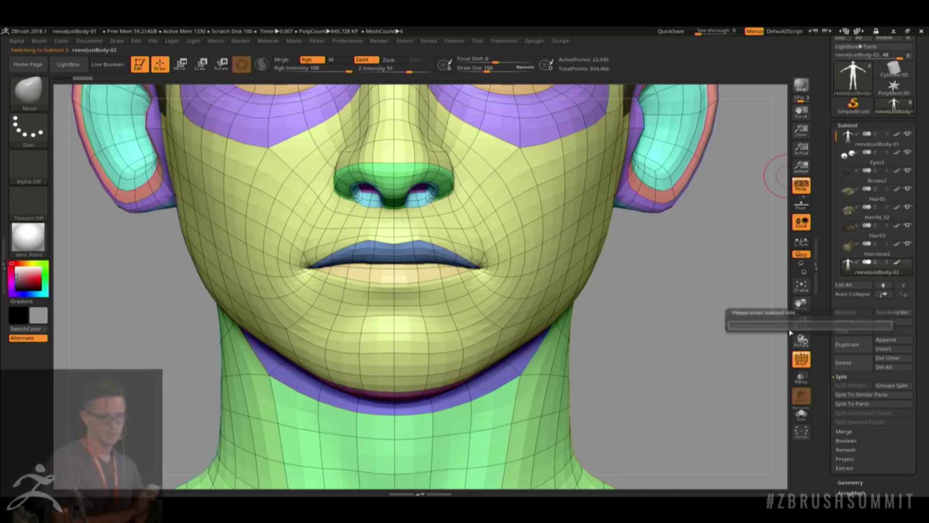
pyautogui.press('Return')
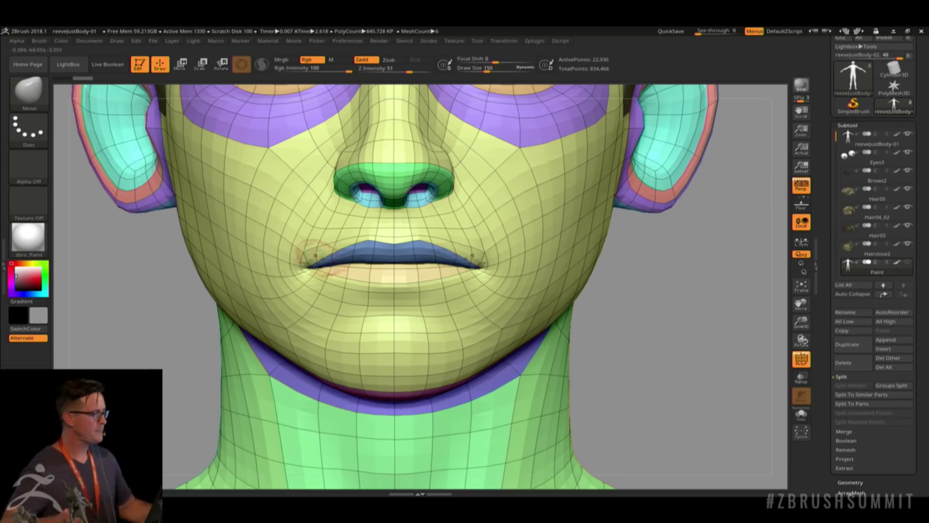
# Step: Isolate the Paint body in Solo view and turn off its polygroup wireframe display
pyautogui.keyDown('alt'); pyautogui.moveTo(663, 272); pyautogui.dragTo(716, 232); pyautogui.keyUp('alt')
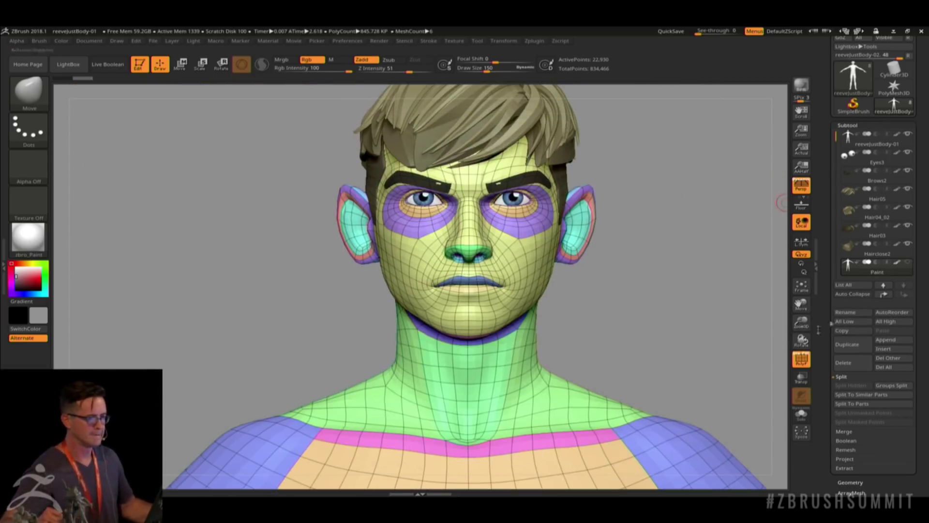
pyautogui.click(801, 415)
pyautogui.moveTo(726, 329); pyautogui.dragTo(614, 329)
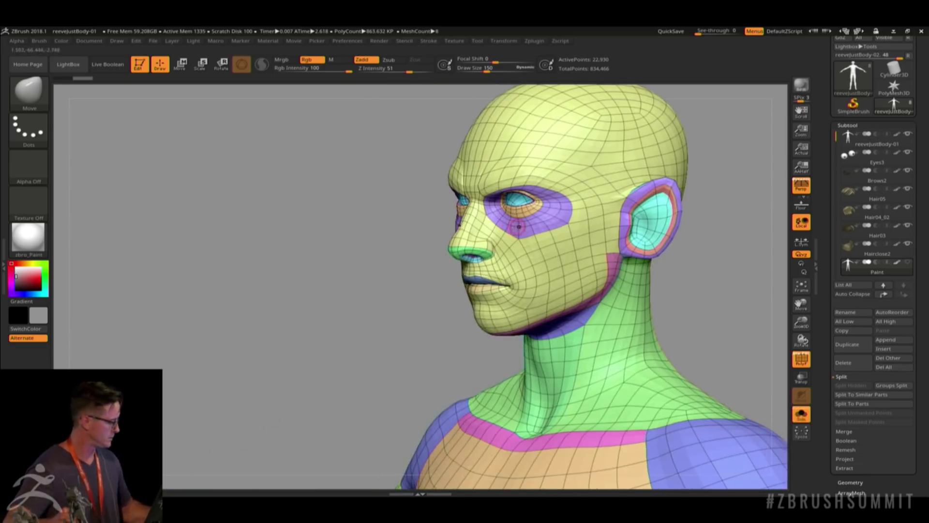
pyautogui.hotkey('shift', 'f')
pyautogui.keyDown('alt'); pyautogui.moveTo(721, 218); pyautogui.dragTo(639, 237); pyautogui.keyUp('alt')
pyautogui.click(479, 231)
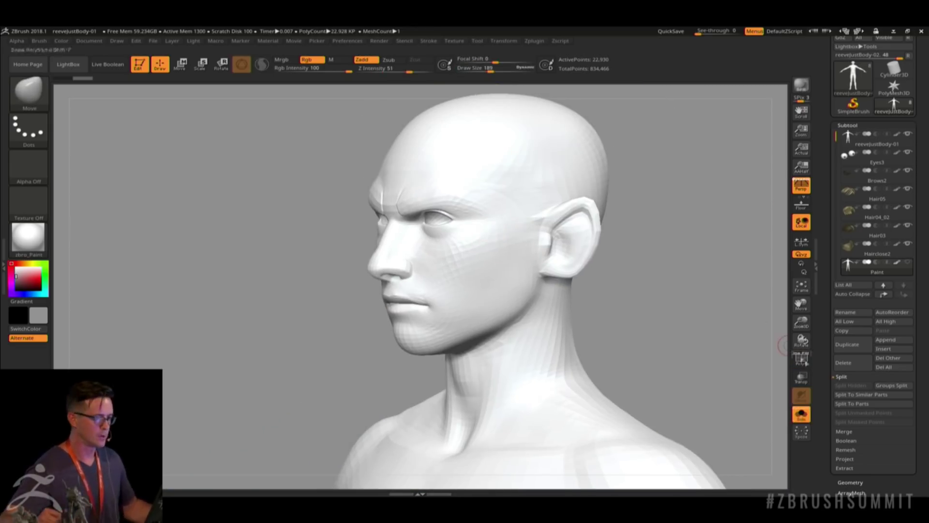
# Step: Subdivide the Paint body up to level 6, drop it back to level 5 and delete the higher level
pyautogui.moveTo(825, 373); pyautogui.dragTo(821, 228)
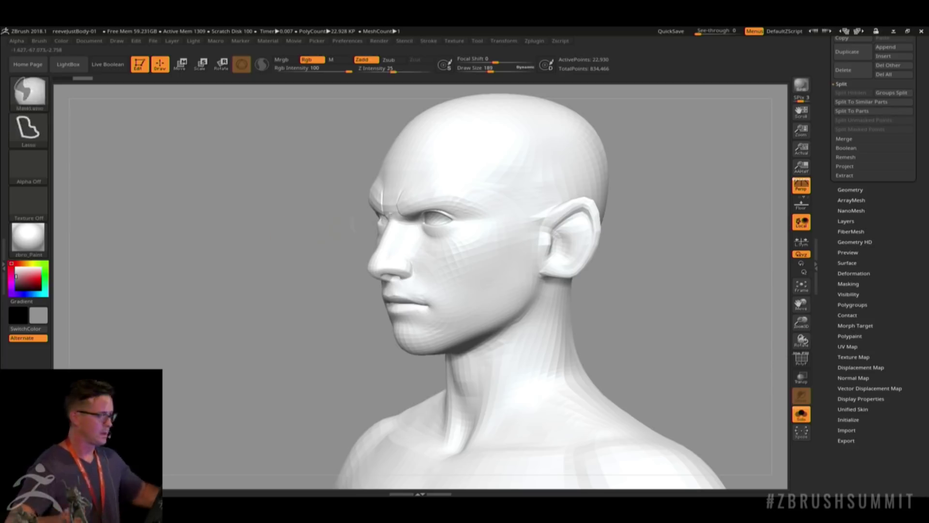
pyautogui.moveTo(827, 112); pyautogui.dragTo(828, 250)
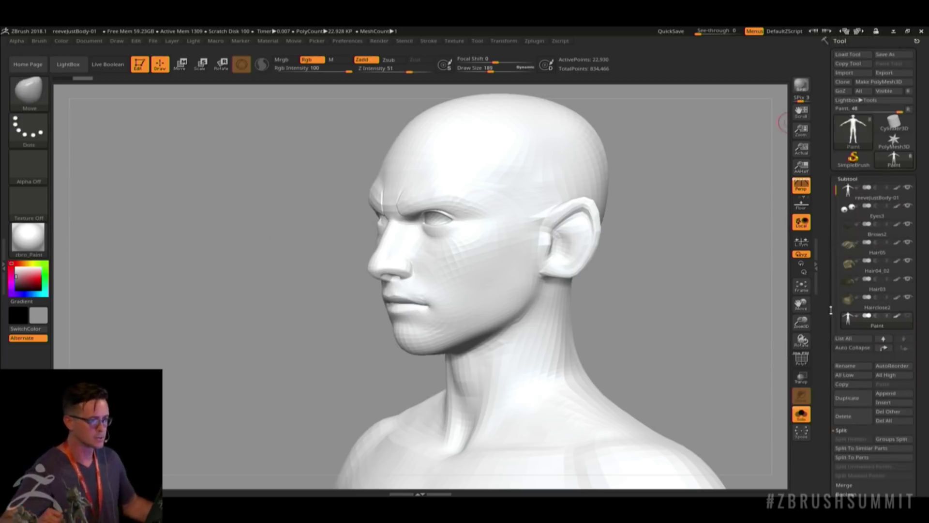
pyautogui.moveTo(830, 310); pyautogui.dragTo(831, 275)
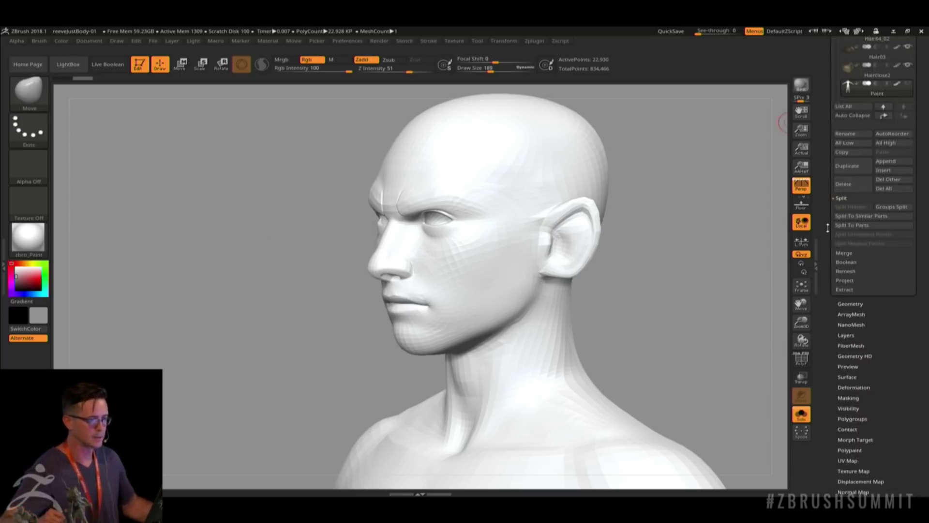
pyautogui.click(842, 304)
pyautogui.moveTo(821, 103); pyautogui.dragTo(823, 222)
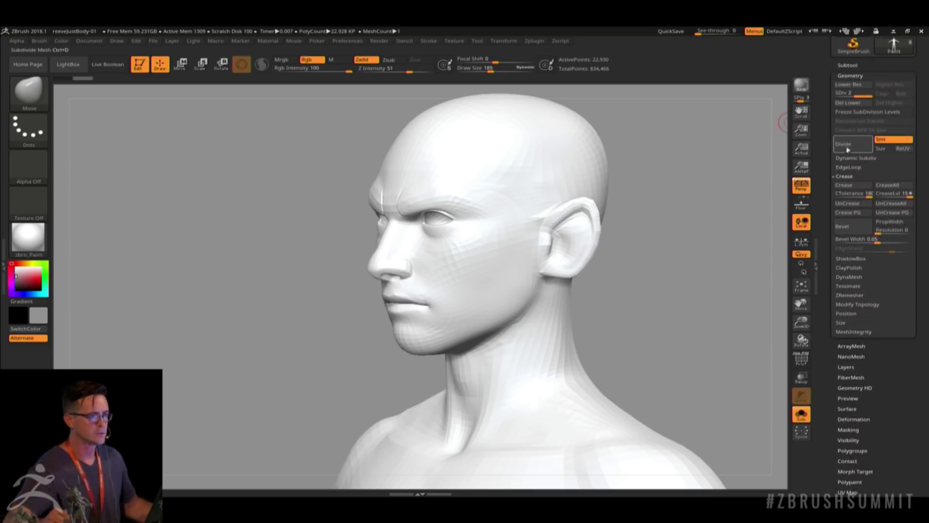
pyautogui.click(847, 147)
pyautogui.click(850, 145)
pyautogui.click(851, 144)
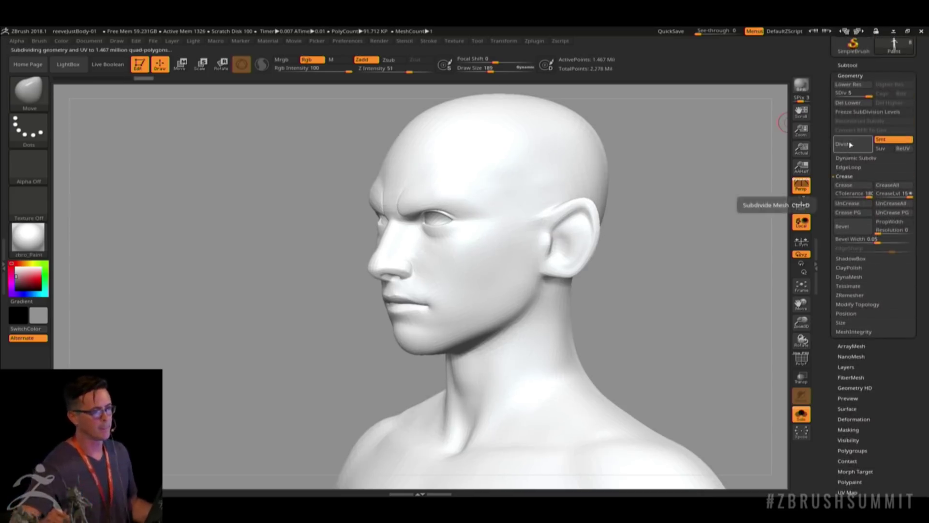
pyautogui.click(848, 145)
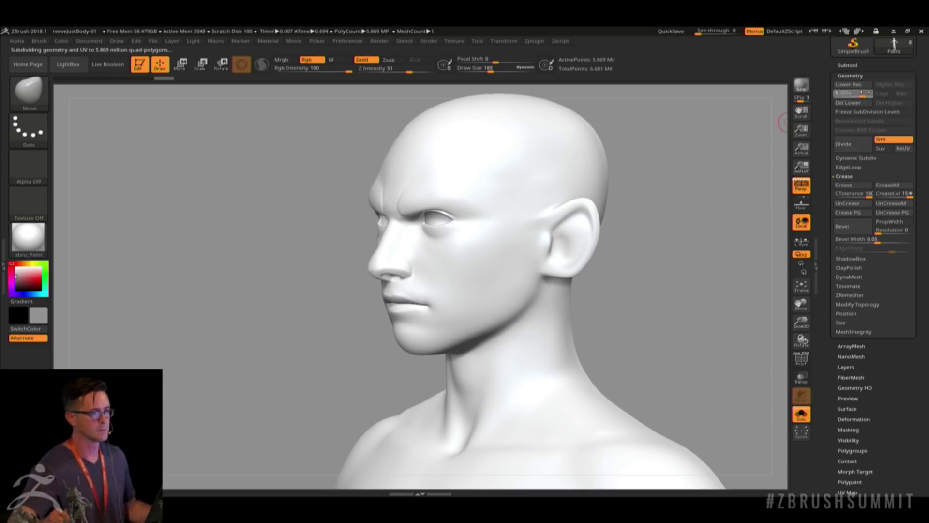
pyautogui.moveTo(862, 97); pyautogui.dragTo(859, 100)
pyautogui.click(889, 104)
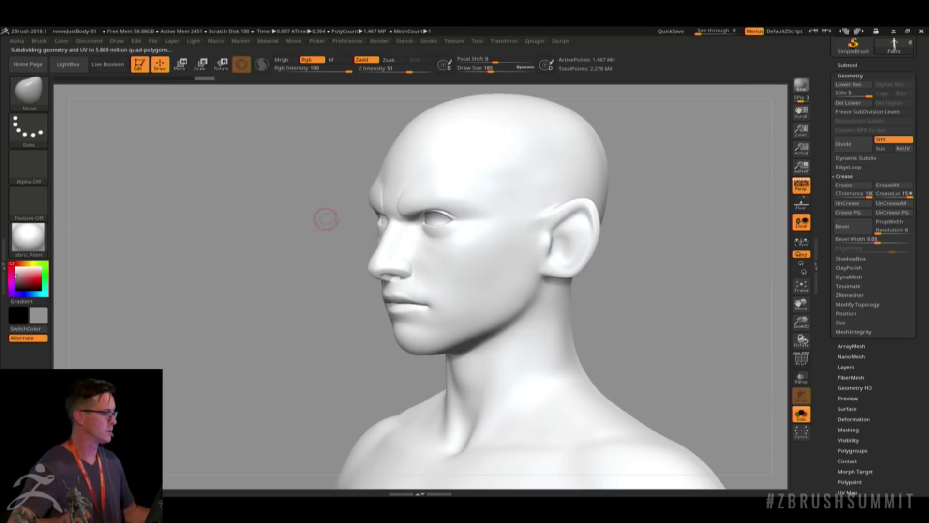
# Step: Pick a muted beige of R 177, G 164, B 129 and fill the whole Paint body with it
pyautogui.moveTo(325, 218); pyautogui.dragTo(389, 221)
pyautogui.keyDown('ctrl'); pyautogui.moveTo(483, 219); pyautogui.dragTo(473, 274, button='right'); pyautogui.keyUp('ctrl')
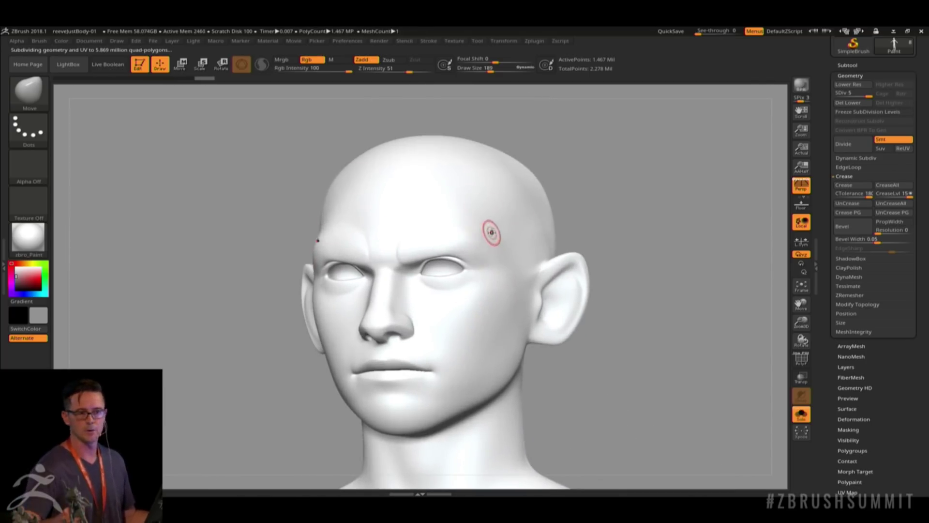
pyautogui.click(20, 277)
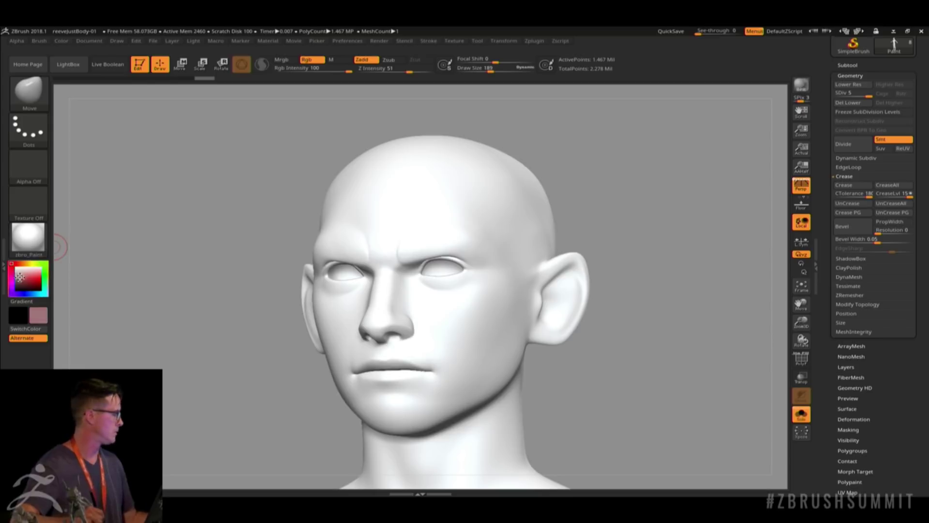
pyautogui.click(29, 264)
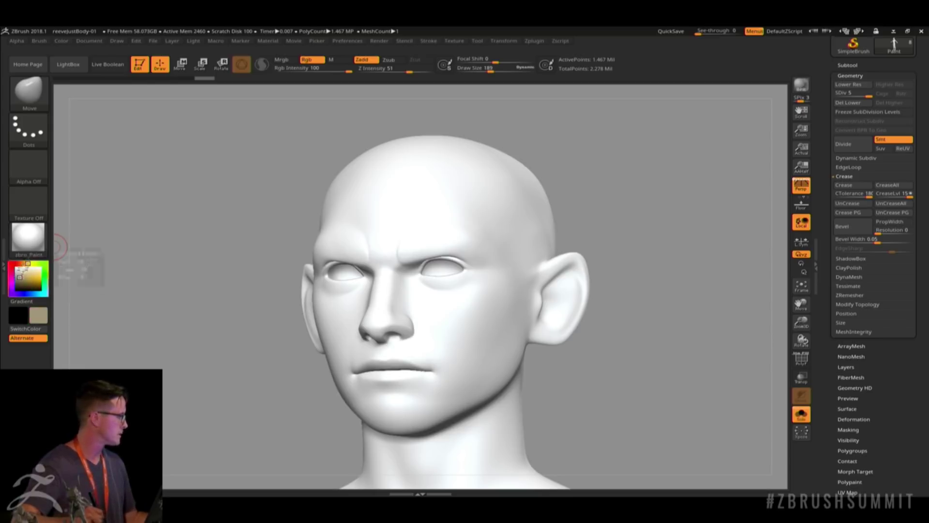
pyautogui.click(25, 274)
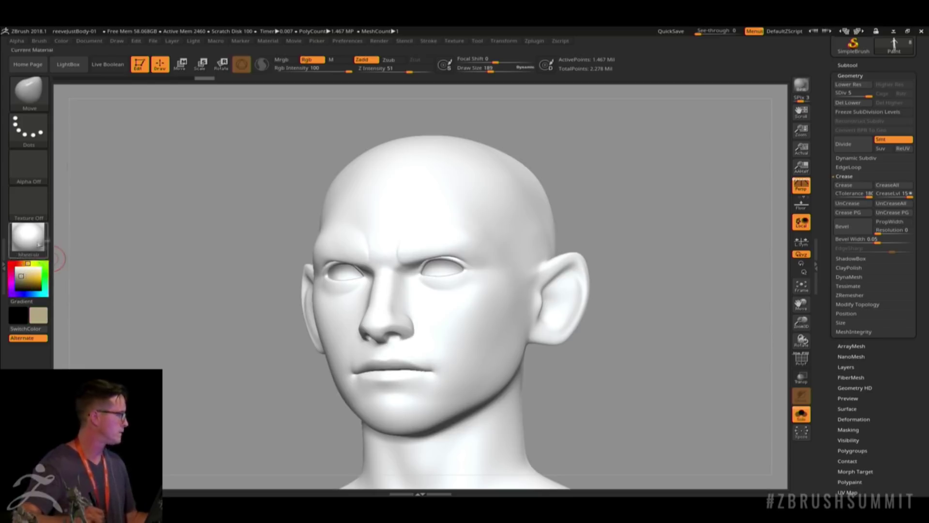
pyautogui.click(62, 41)
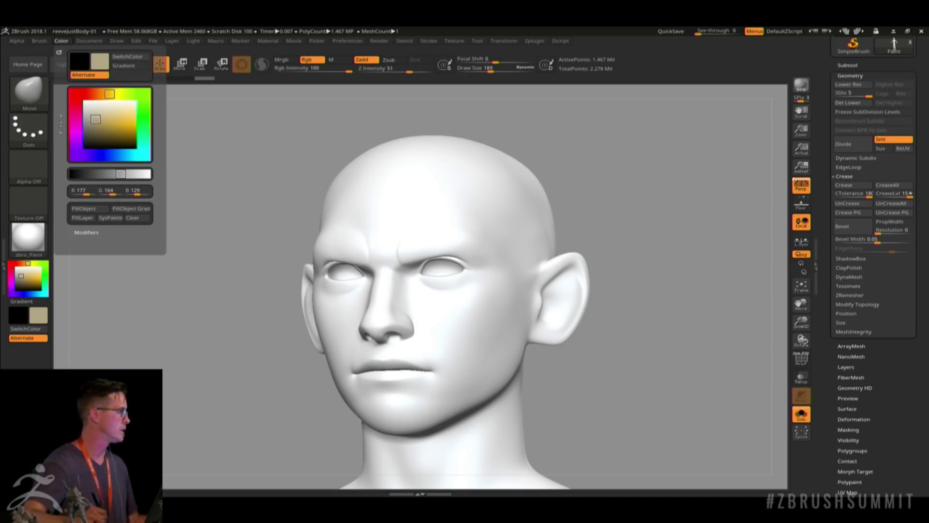
pyautogui.click(84, 209)
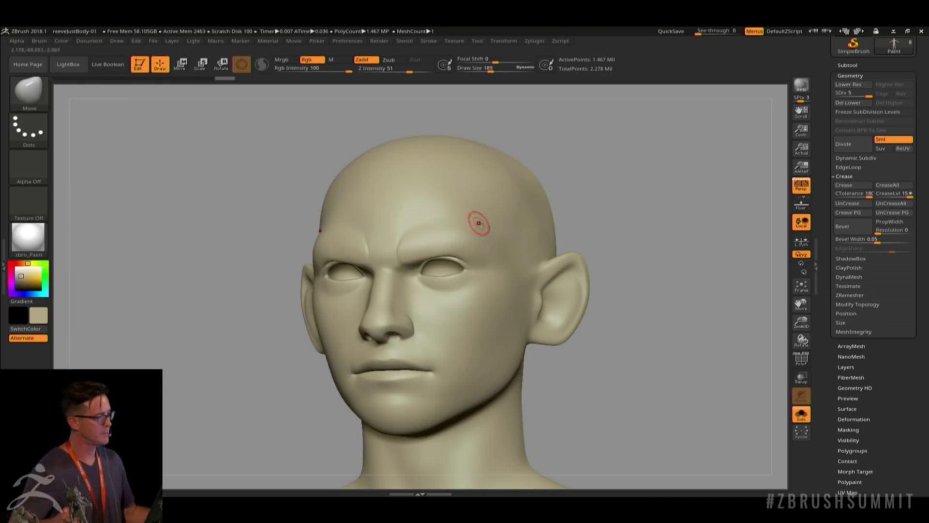
# Step: Lower the Paint body to subdivision level 1 and show its polygroup wireframe around the mouth
pyautogui.keyDown('shift'); pyautogui.moveTo(494, 186); pyautogui.dragTo(532, 193, button='right'); pyautogui.keyUp('shift')
pyautogui.keyDown('ctrl'); pyautogui.moveTo(431, 363); pyautogui.dragTo(498, 304, button='right'); pyautogui.keyUp('ctrl')
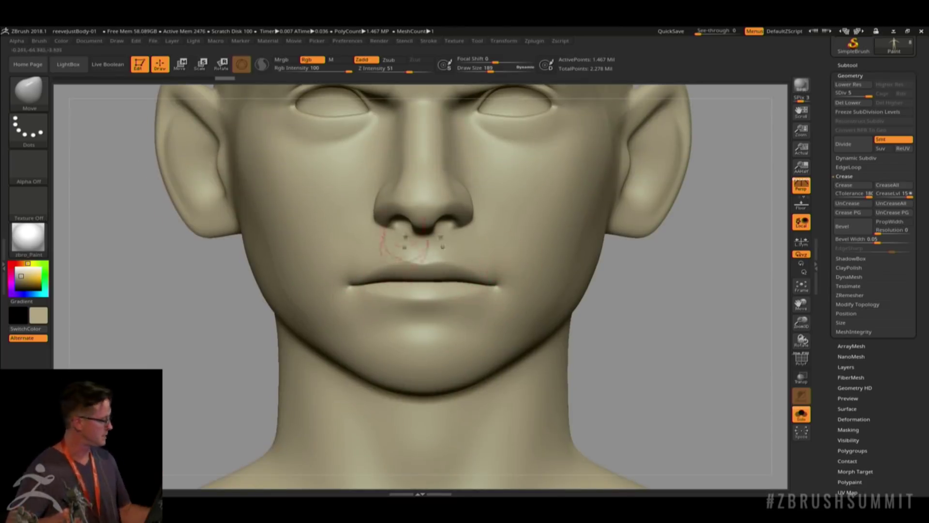
pyautogui.press('shift')
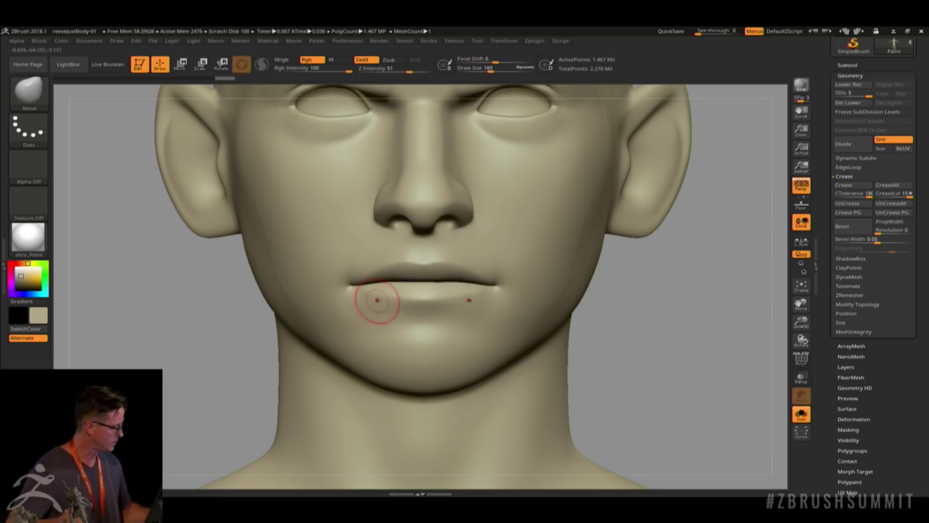
pyautogui.hotkey('shift', 'd')
pyautogui.hotkey('shift', 'd')
pyautogui.hotkey('shift', 'd')
pyautogui.hotkey('shift', 'd')
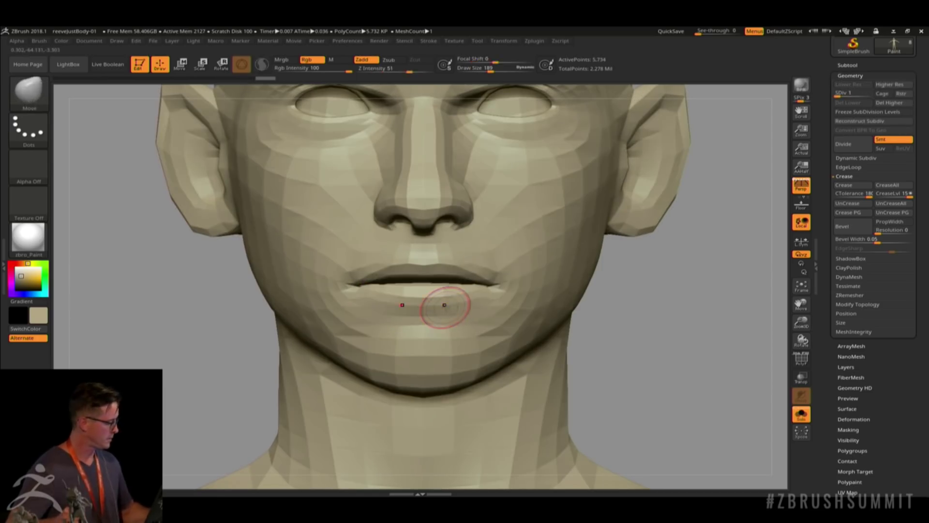
pyautogui.hotkey('shift', 'f')
# Step: Isolate the upper and lower lip polygroups, hiding the rest of the Paint body
pyautogui.keyDown('ctrl'); pyautogui.moveTo(423, 251); pyautogui.dragTo(430, 312, button='right'); pyautogui.keyUp('ctrl')
pyautogui.hotkey('ctrl', 'shift')
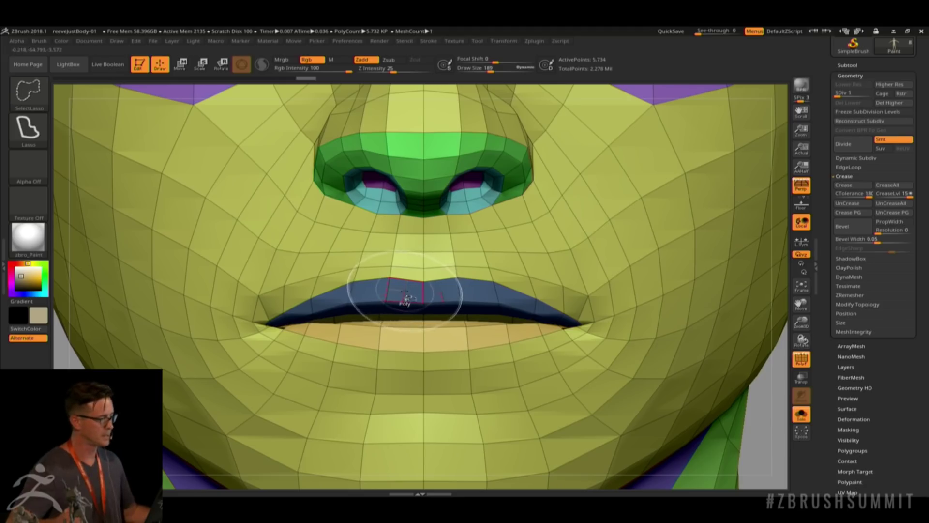
pyautogui.keyDown('ctrl'); pyautogui.keyDown('shift'); pyautogui.click(424, 305); pyautogui.keyUp('shift'); pyautogui.keyUp('ctrl')
pyautogui.moveTo(425, 370); pyautogui.dragTo(417, 315, button='right')
pyautogui.keyDown('ctrl'); pyautogui.keyDown('shift'); pyautogui.click(407, 291); pyautogui.keyUp('shift'); pyautogui.keyUp('ctrl')
pyautogui.moveTo(409, 261); pyautogui.dragTo(402, 319, button='right')
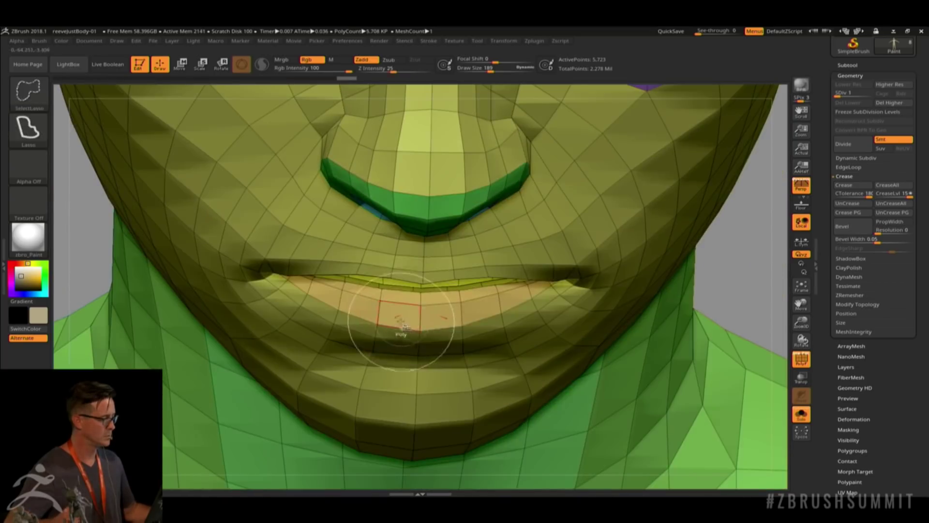
pyautogui.keyDown('ctrl'); pyautogui.keyDown('shift'); pyautogui.click(395, 310); pyautogui.keyUp('shift'); pyautogui.keyUp('ctrl')
pyautogui.keyDown('ctrl'); pyautogui.keyDown('shift'); pyautogui.moveTo(730, 250); pyautogui.dragTo(742, 266); pyautogui.keyUp('shift'); pyautogui.keyUp('ctrl')
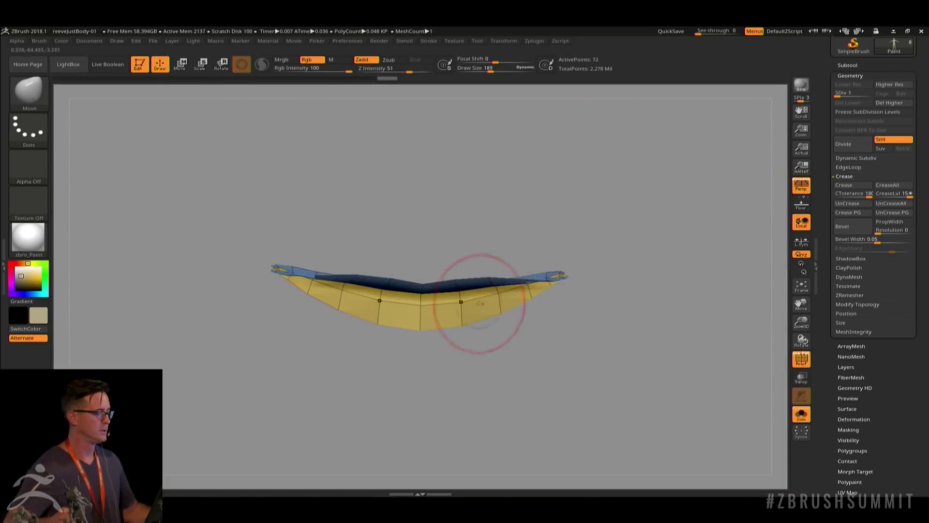
# Step: Set the draw size to 49 and raise the isolated lips to subdivision level 5
pyautogui.moveTo(465, 254); pyautogui.dragTo(463, 231, button='right')
pyautogui.press('s')
pyautogui.moveTo(498, 243); pyautogui.dragTo(482, 243)
pyautogui.keyDown('alt'); pyautogui.moveTo(490, 224); pyautogui.dragTo(521, 218); pyautogui.keyUp('alt')
pyautogui.press('d')
pyautogui.press('d')
pyautogui.press('d')
pyautogui.press('d')
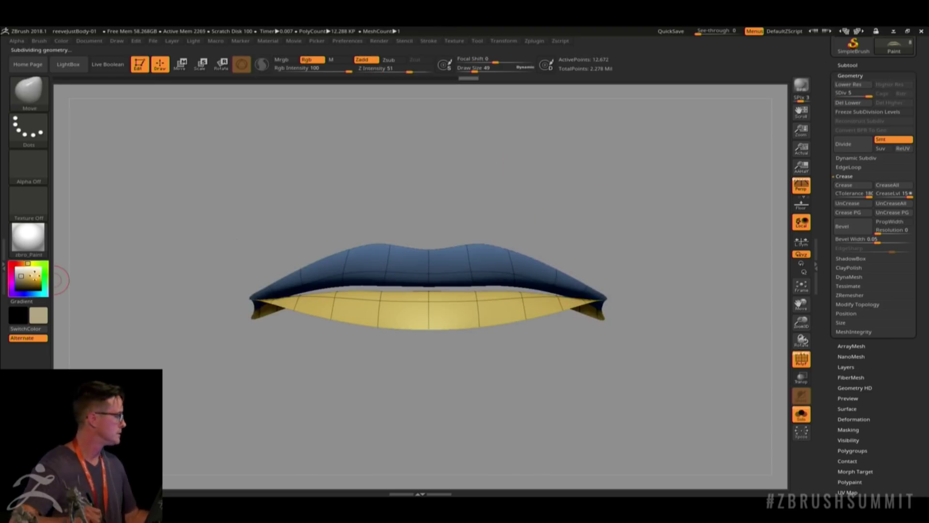
# Step: Fill the isolated lips with pink of R 219, G 143, B 172 and turn off the polygroup wireframe
pyautogui.click(22, 275)
pyautogui.click(22, 271)
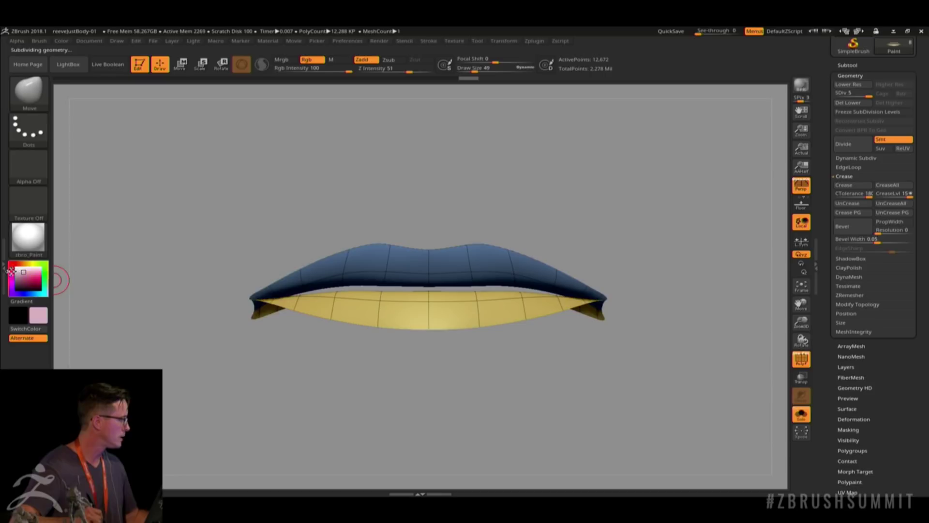
pyautogui.click(11, 271)
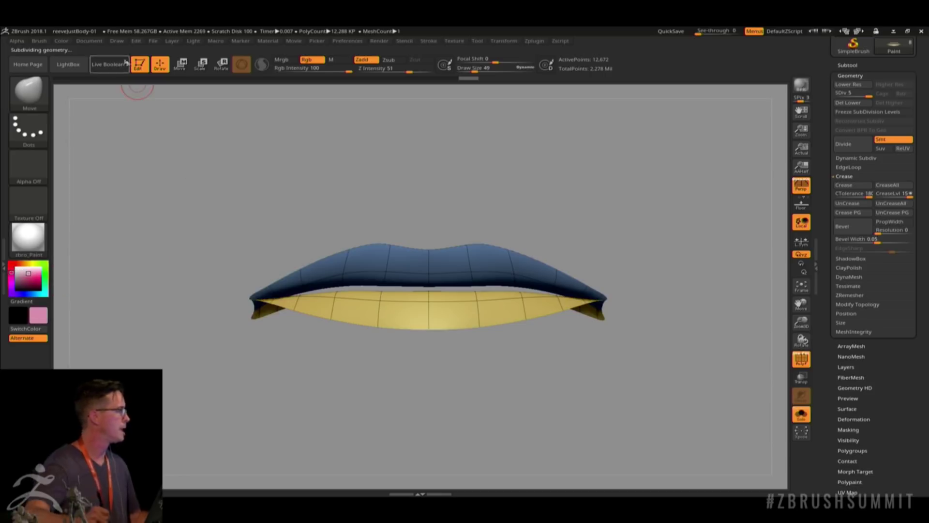
pyautogui.click(62, 41)
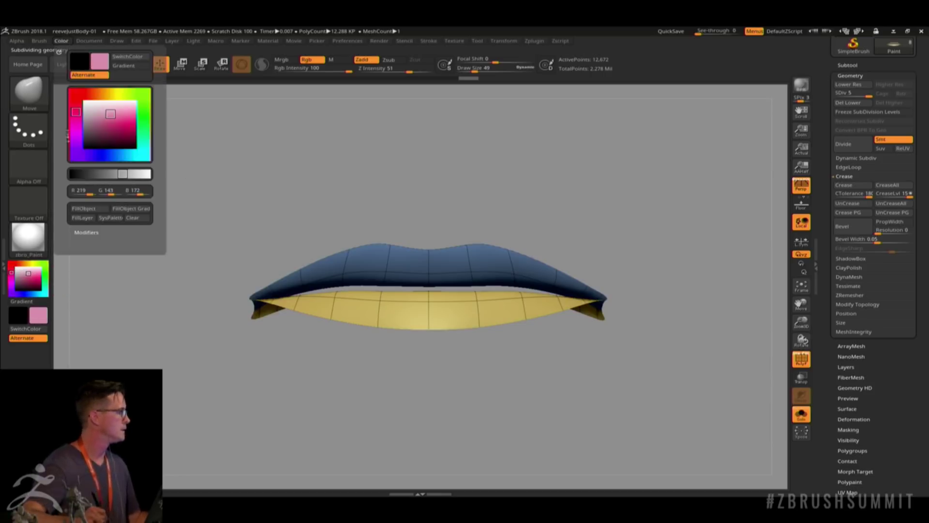
pyautogui.click(89, 209)
pyautogui.keyDown('alt'); pyautogui.moveTo(608, 232); pyautogui.dragTo(541, 244); pyautogui.keyUp('alt')
pyautogui.hotkey('shift', 'f')
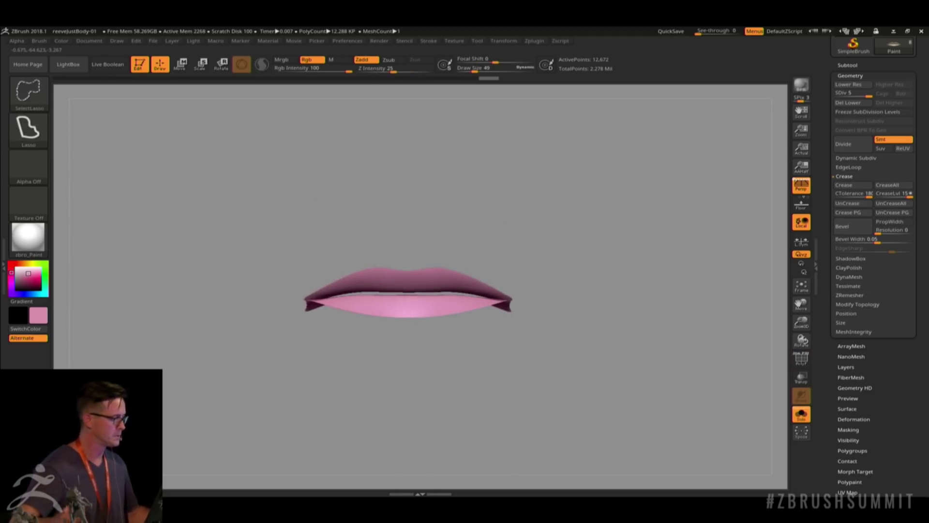
# Step: Unhide the rest of the Paint body and inspect the coloured lips from the front and side
pyautogui.keyDown('ctrl'); pyautogui.keyDown('shift'); pyautogui.click(419, 216); pyautogui.keyUp('shift'); pyautogui.keyUp('ctrl')
pyautogui.keyDown('ctrl'); pyautogui.moveTo(606, 243); pyautogui.dragTo(444, 212, button='right'); pyautogui.keyUp('ctrl')
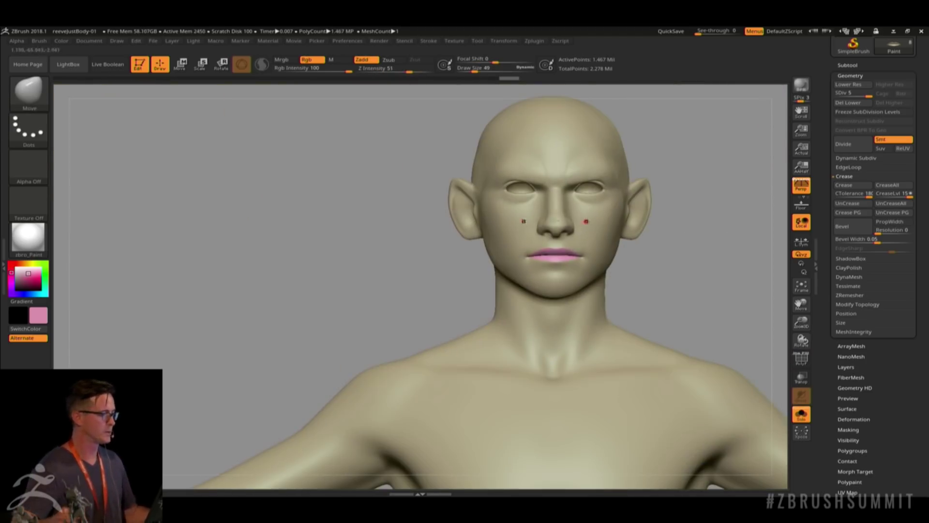
pyautogui.keyDown('alt'); pyautogui.moveTo(586, 221); pyautogui.dragTo(437, 255, button='right'); pyautogui.keyUp('alt')
pyautogui.keyDown('ctrl'); pyautogui.moveTo(539, 192); pyautogui.dragTo(476, 225, button='right'); pyautogui.keyUp('ctrl')
pyautogui.keyDown('ctrl'); pyautogui.moveTo(545, 176); pyautogui.dragTo(551, 196, button='right'); pyautogui.keyUp('ctrl')
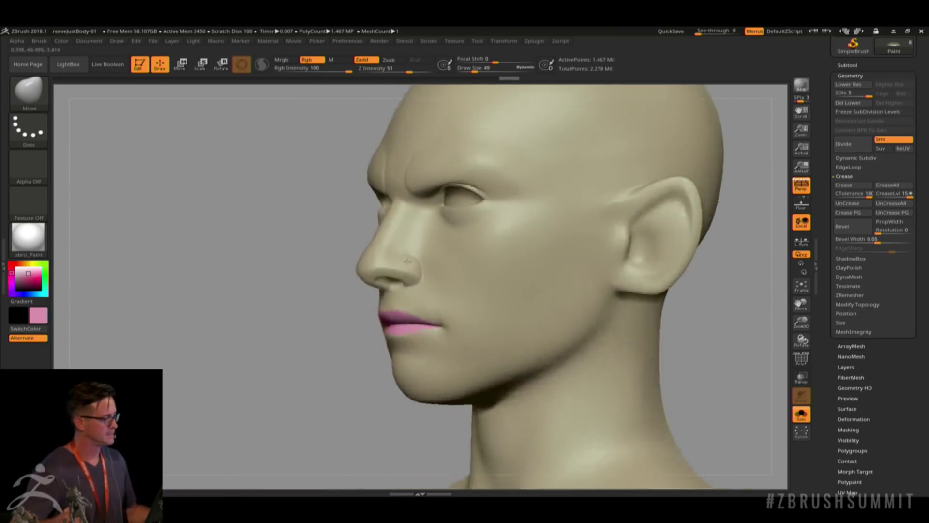
pyautogui.keyDown('ctrl'); pyautogui.moveTo(407, 261); pyautogui.dragTo(427, 235, button='right'); pyautogui.keyUp('ctrl')
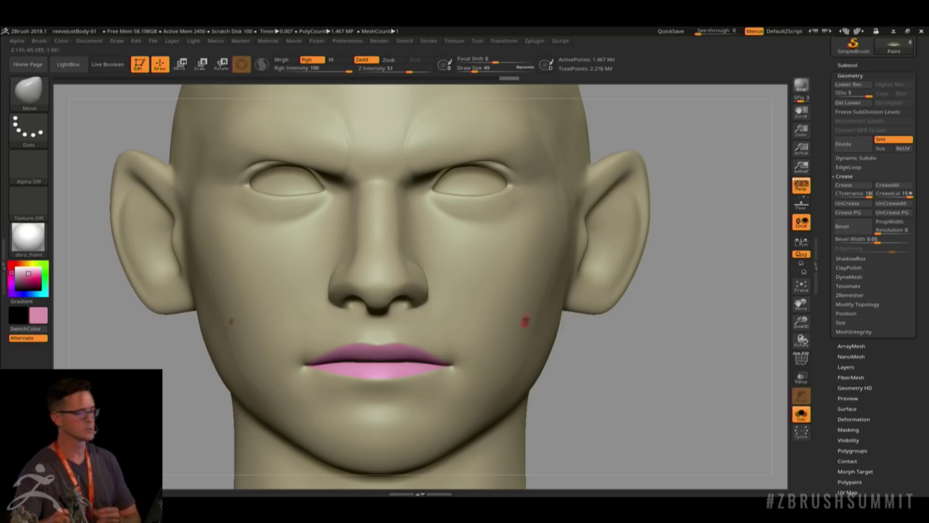
# Step: Set the Paint body's texture map to Texture Off and check its UV map settings
pyautogui.moveTo(829, 304); pyautogui.dragTo(830, 222)
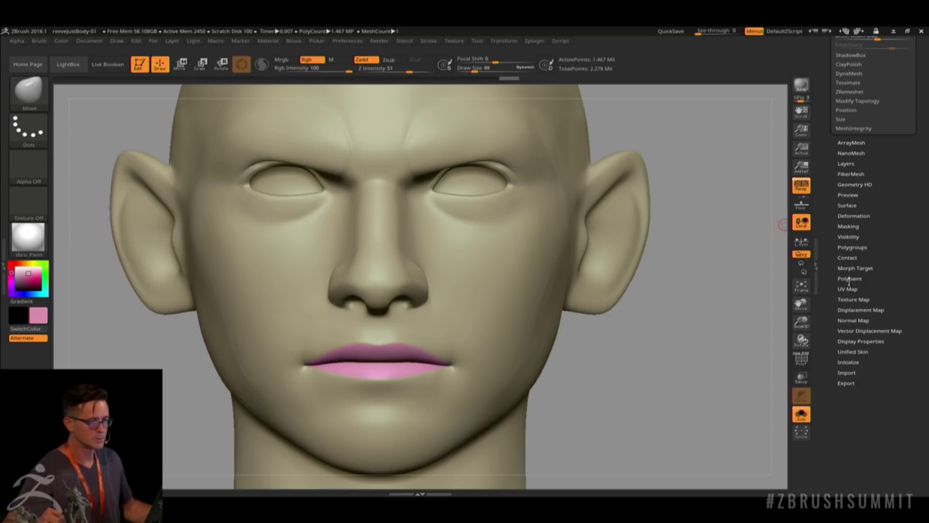
pyautogui.click(842, 299)
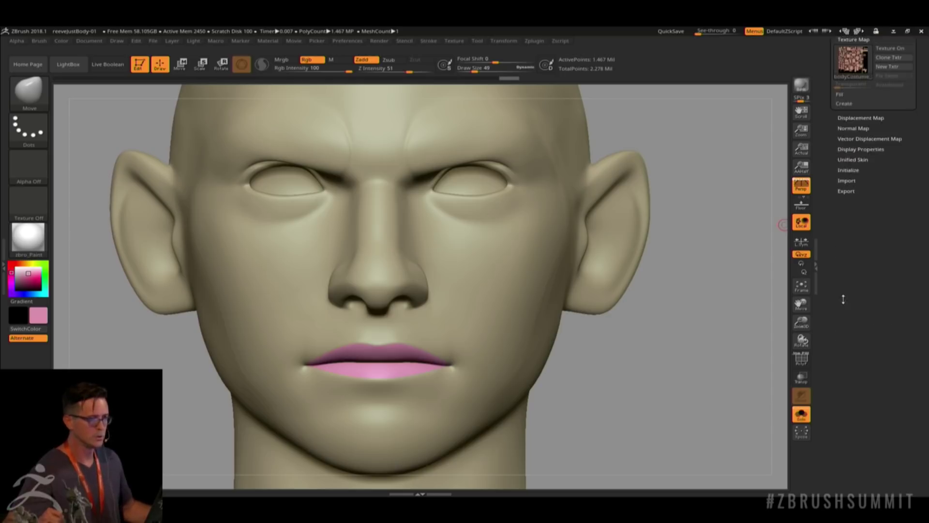
pyautogui.moveTo(829, 140); pyautogui.dragTo(829, 240)
pyautogui.click(852, 160)
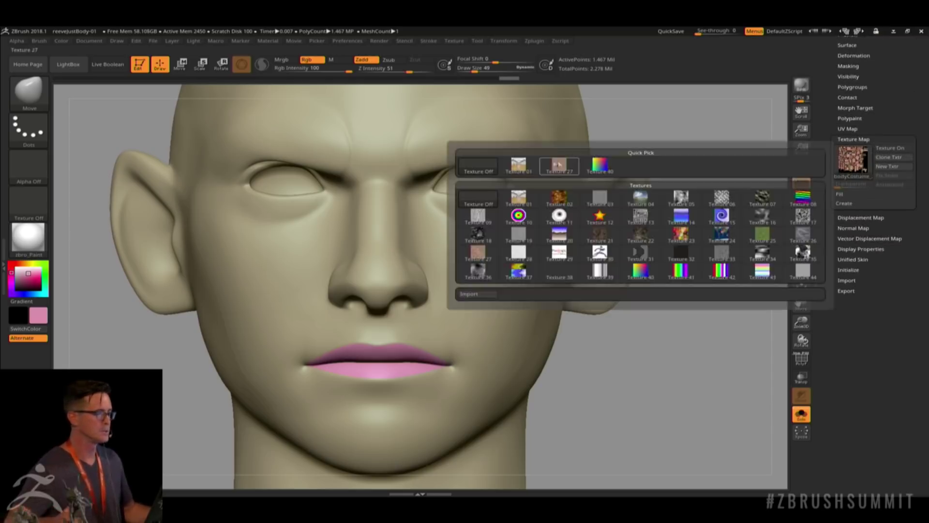
pyautogui.click(490, 165)
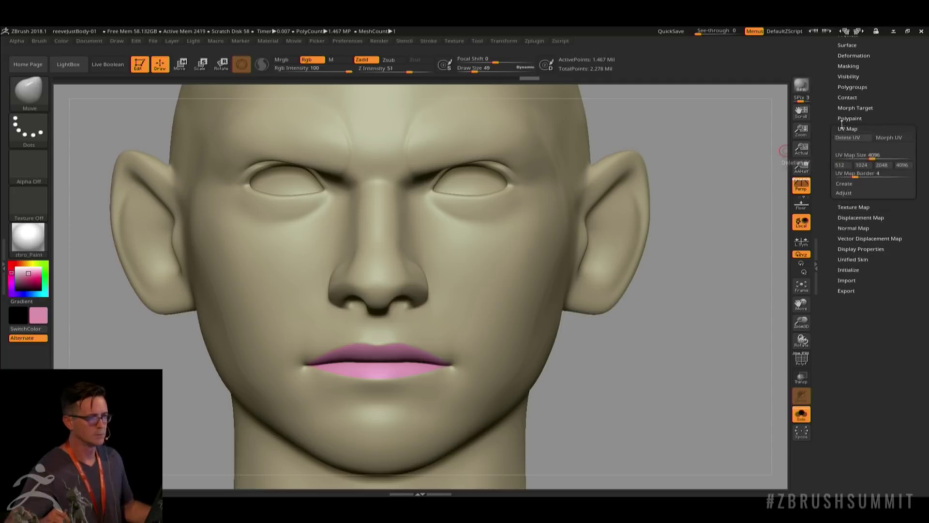
pyautogui.click(844, 139)
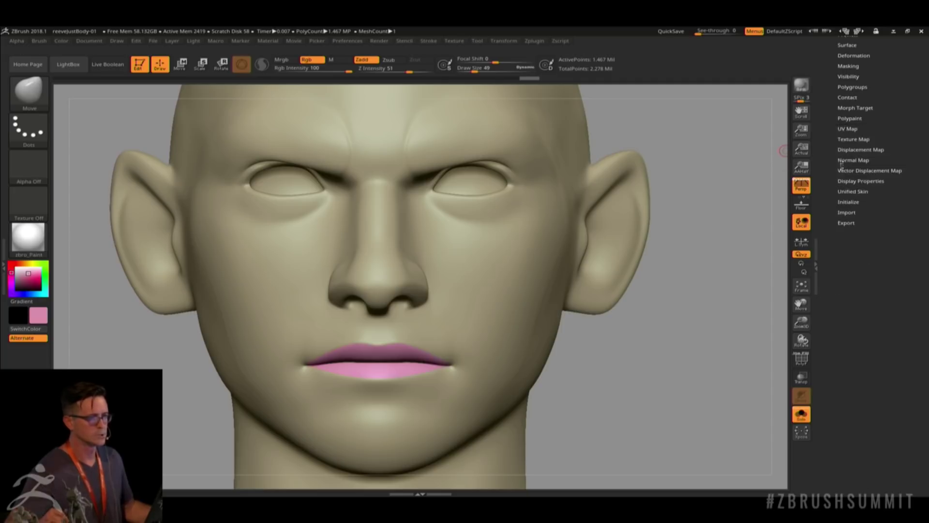
# Step: Create a new texture map for the Paint body from its polypaint
pyautogui.click(845, 139)
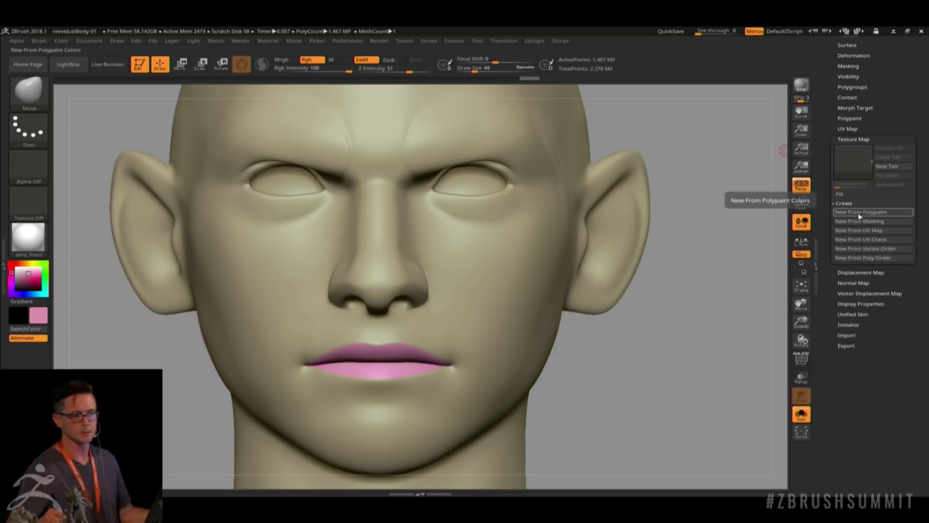
pyautogui.click(862, 214)
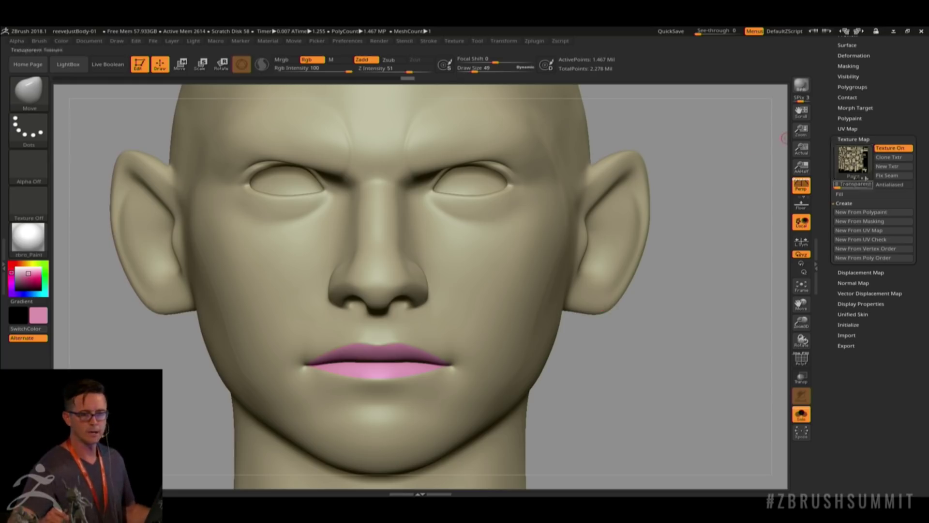
# Step: Select the reeveJustBody-01 subtool and frame its head in three-quarter view
pyautogui.scroll(5, 836, 234)
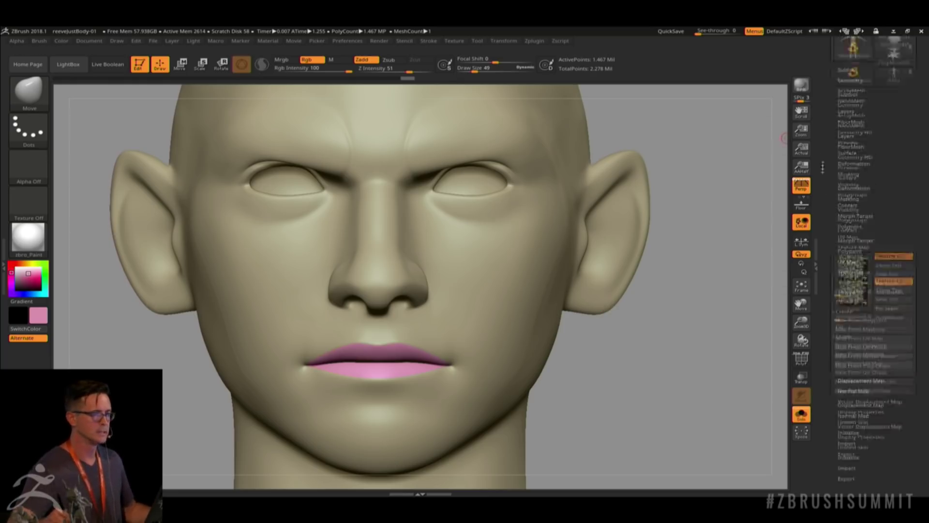
pyautogui.click(846, 178)
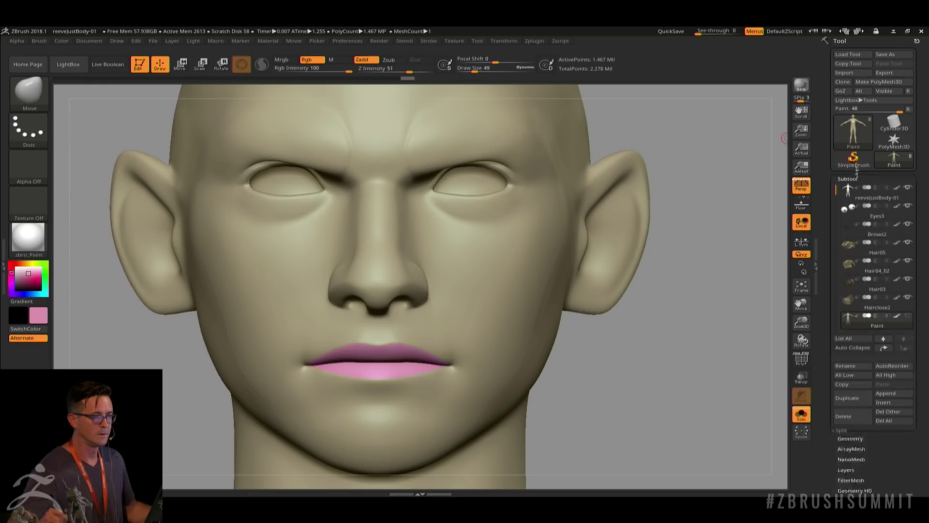
pyautogui.moveTo(705, 269); pyautogui.dragTo(668, 295)
pyautogui.press('s')
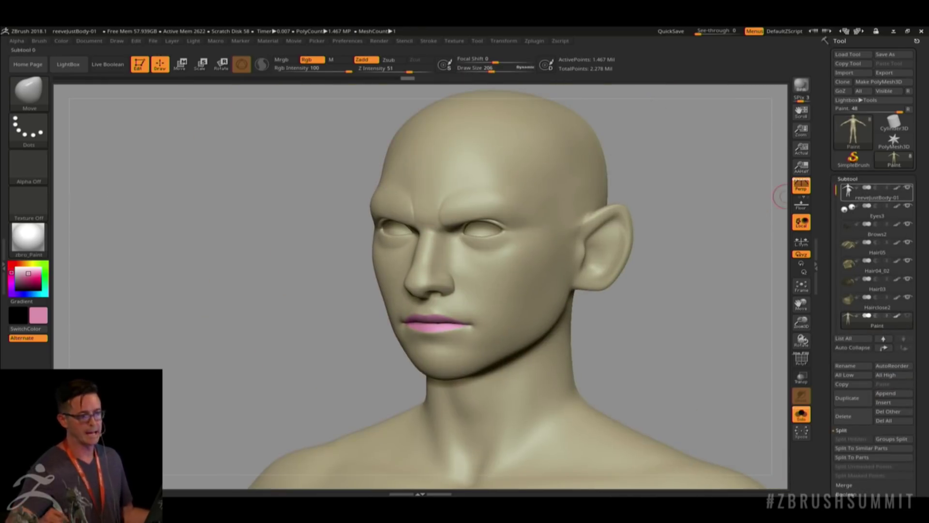
pyautogui.click(856, 197)
pyautogui.keyDown('alt'); pyautogui.moveTo(704, 208); pyautogui.dragTo(653, 209); pyautogui.keyUp('alt')
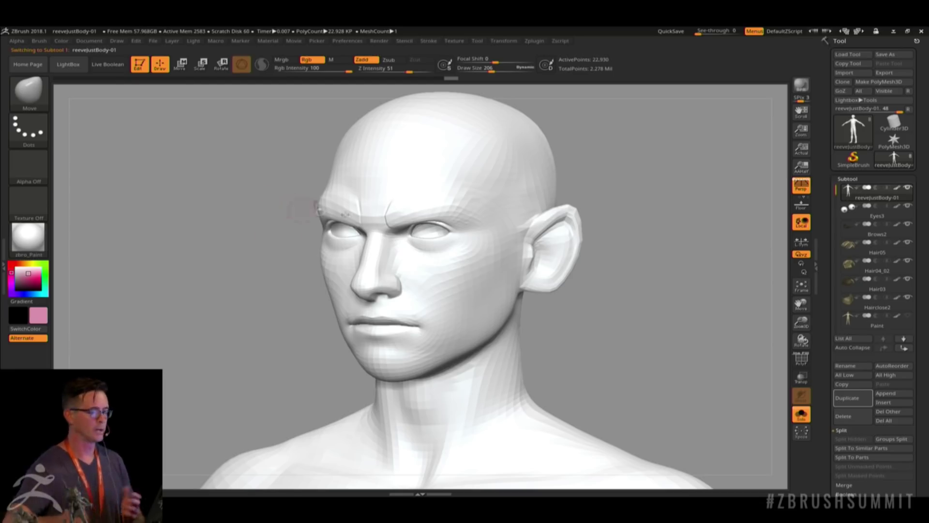
# Step: Check the UV map settings and the assigned texture map of reeveJustBody-01
pyautogui.moveTo(825, 319); pyautogui.dragTo(824, 162)
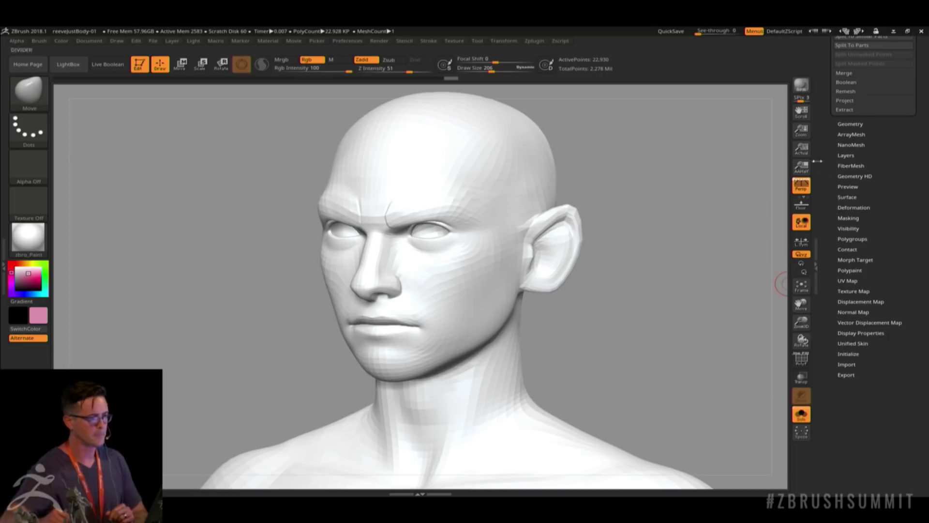
pyautogui.click(847, 280)
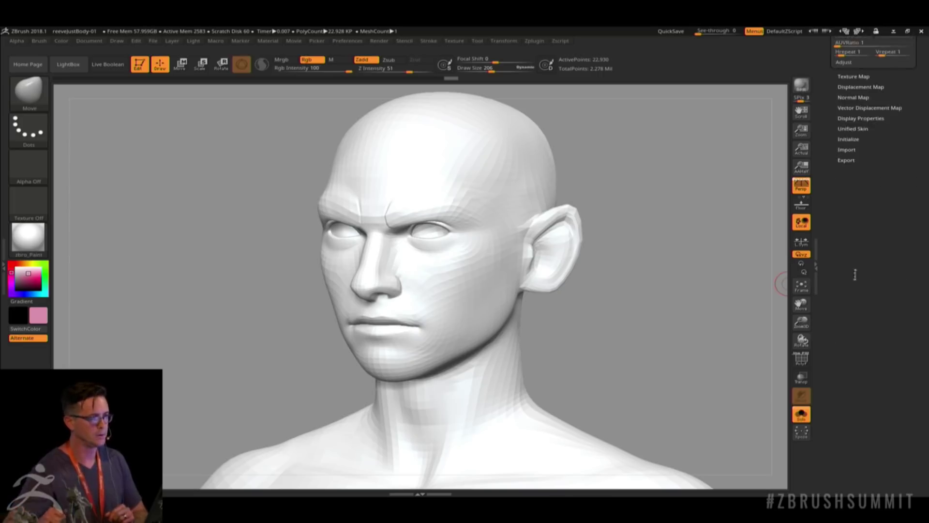
pyautogui.moveTo(828, 96); pyautogui.dragTo(838, 237)
pyautogui.moveTo(828, 132); pyautogui.dragTo(838, 238)
pyautogui.click(847, 178)
pyautogui.click(853, 188)
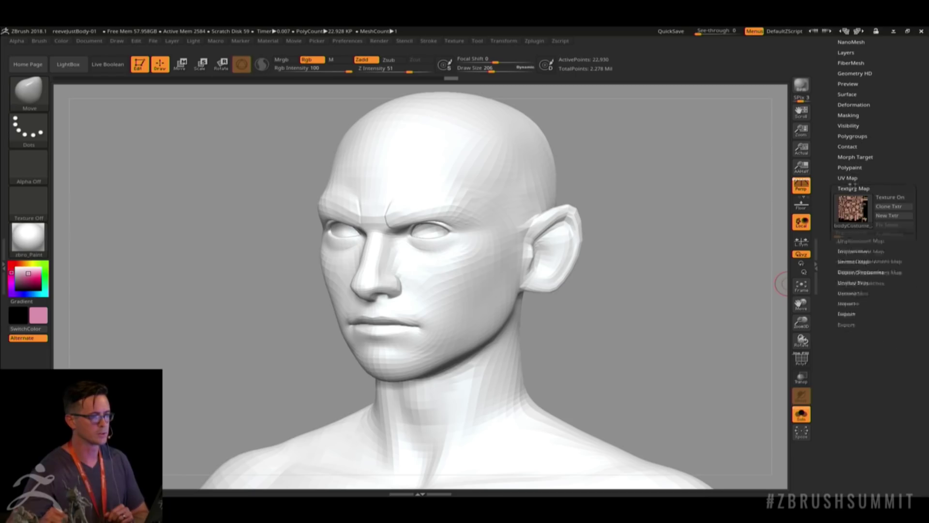
pyautogui.click(855, 211)
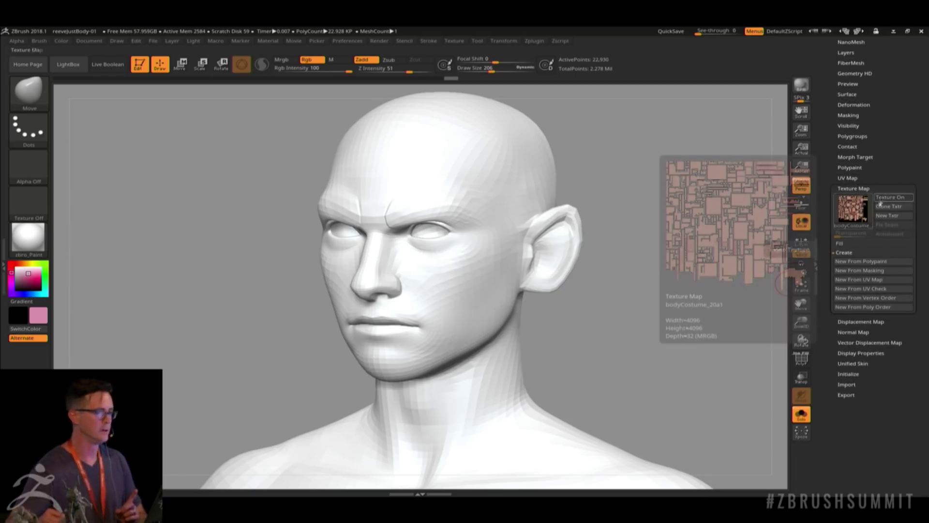
# Step: Switch to the Paint subtool and clone its texture map into the texture library
pyautogui.press('Down')
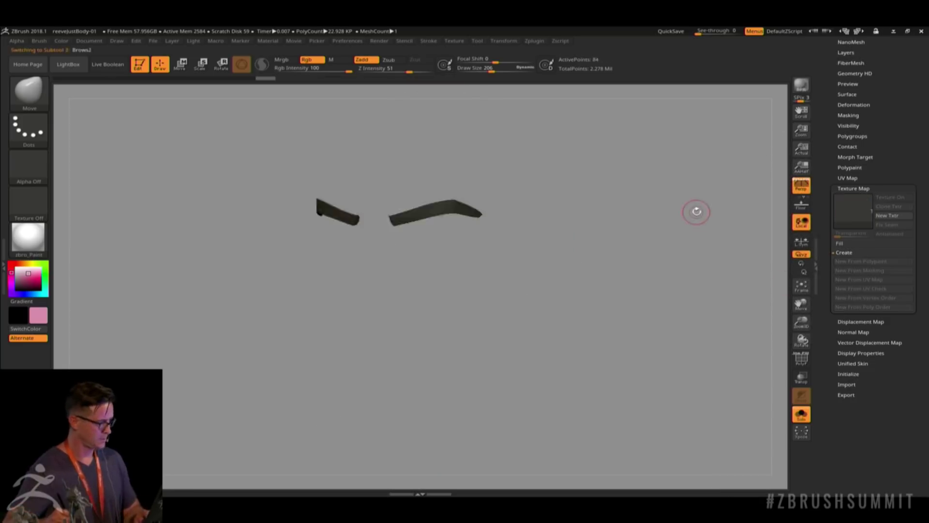
pyautogui.press('Down')
pyautogui.press('Down')
pyautogui.press('Down')
pyautogui.press('Down')
pyautogui.press('Down')
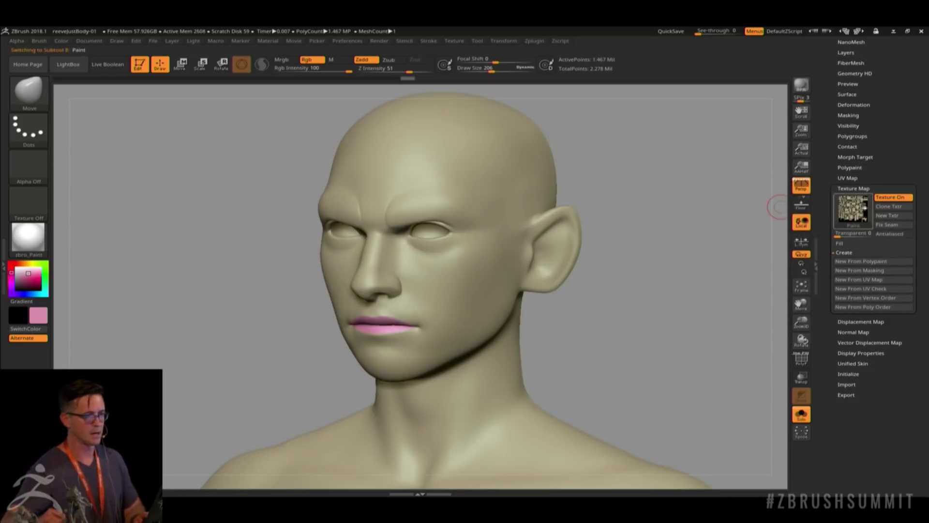
pyautogui.click(894, 206)
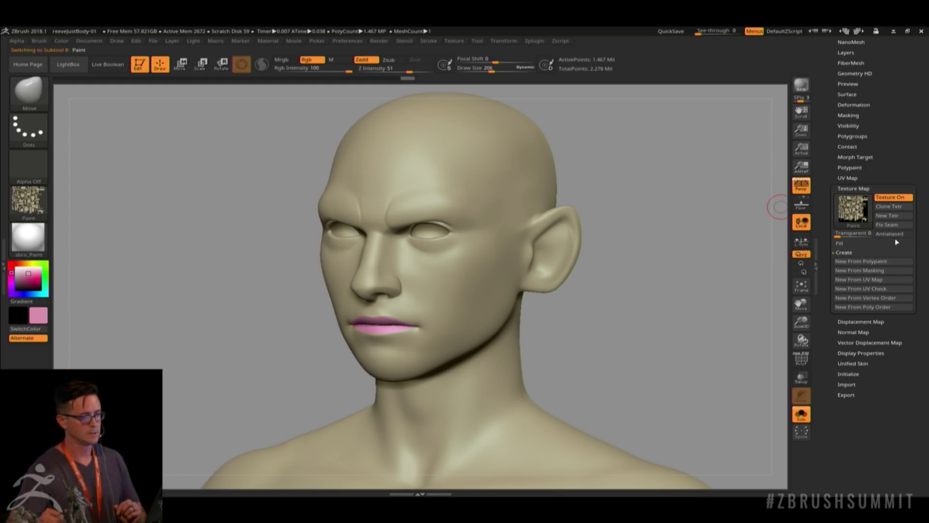
# Step: Switch back to the reeveJustBody-01 subtool
pyautogui.moveTo(823, 180); pyautogui.dragTo(824, 275)
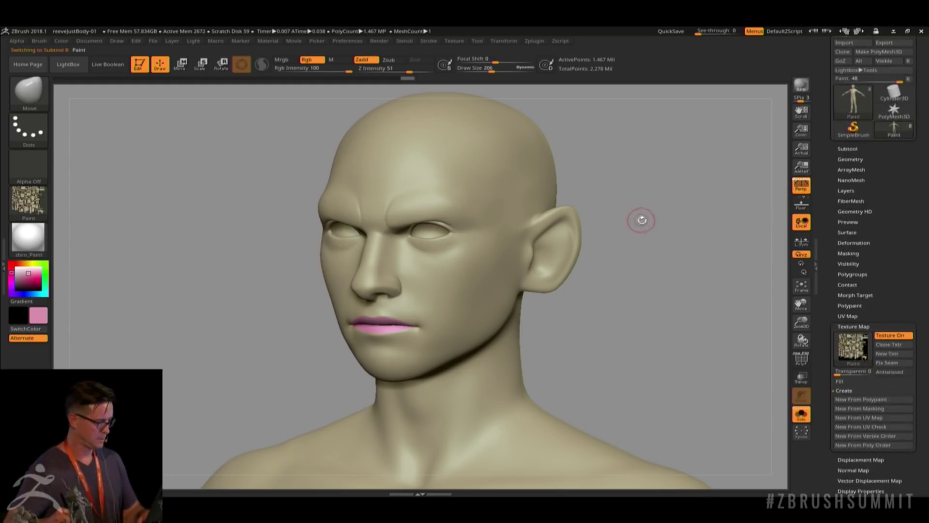
pyautogui.press('Up')
pyautogui.press('Up')
pyautogui.press('Up')
pyautogui.press('Up')
pyautogui.press('Up')
pyautogui.press('Up')
pyautogui.press('Up')
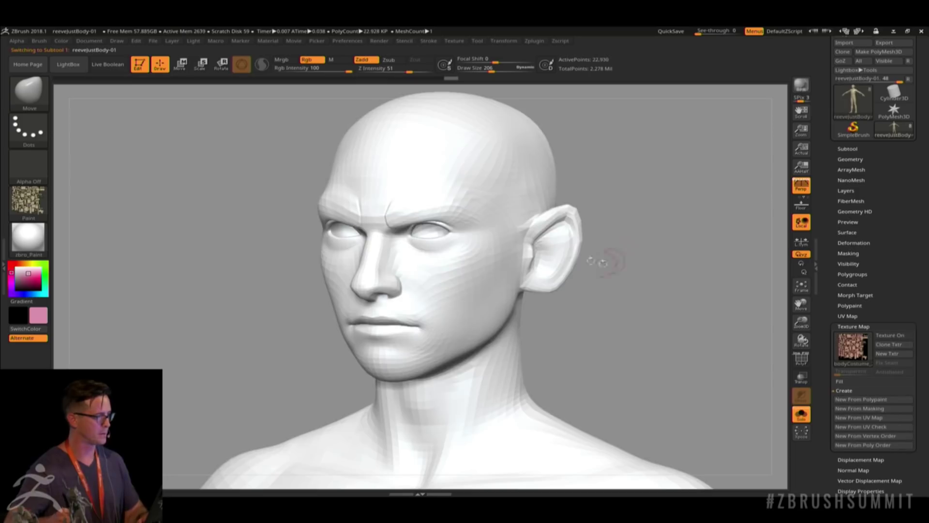
# Step: Assign the cloned Paint texture map to reeveJustBody-01 and view the head from the front and below
pyautogui.moveTo(827, 302); pyautogui.dragTo(826, 216)
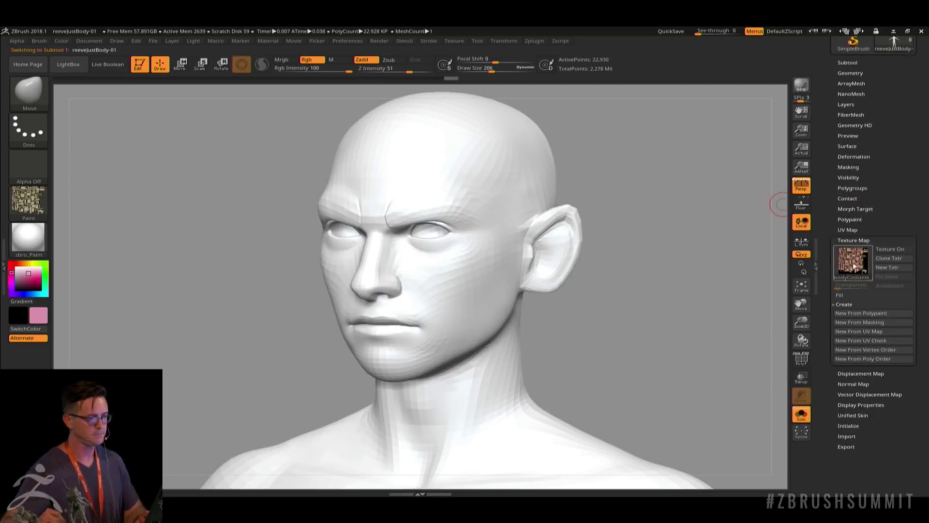
pyautogui.click(853, 263)
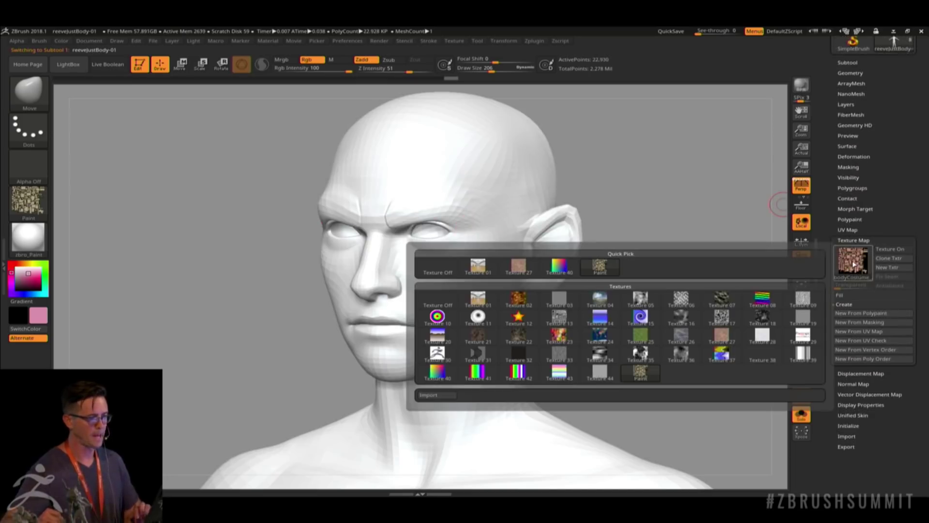
pyautogui.click(605, 269)
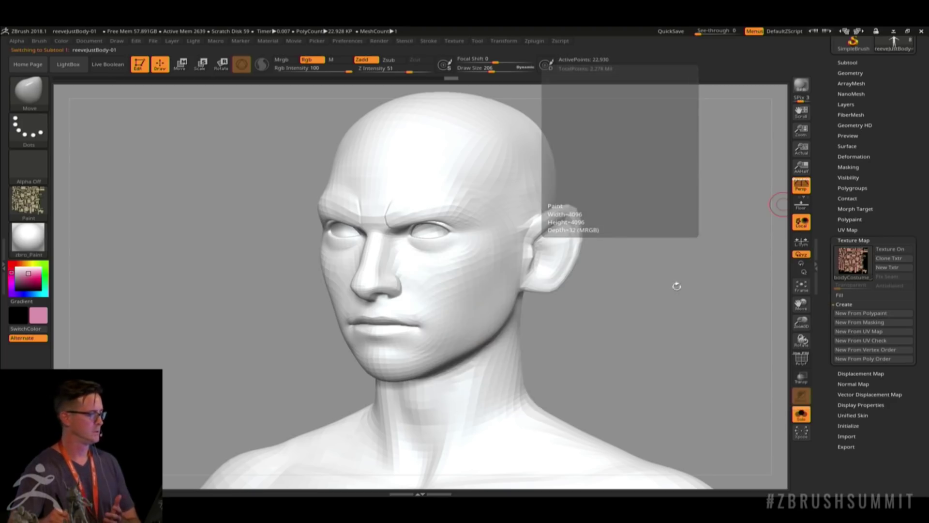
pyautogui.moveTo(629, 317); pyautogui.dragTo(408, 329)
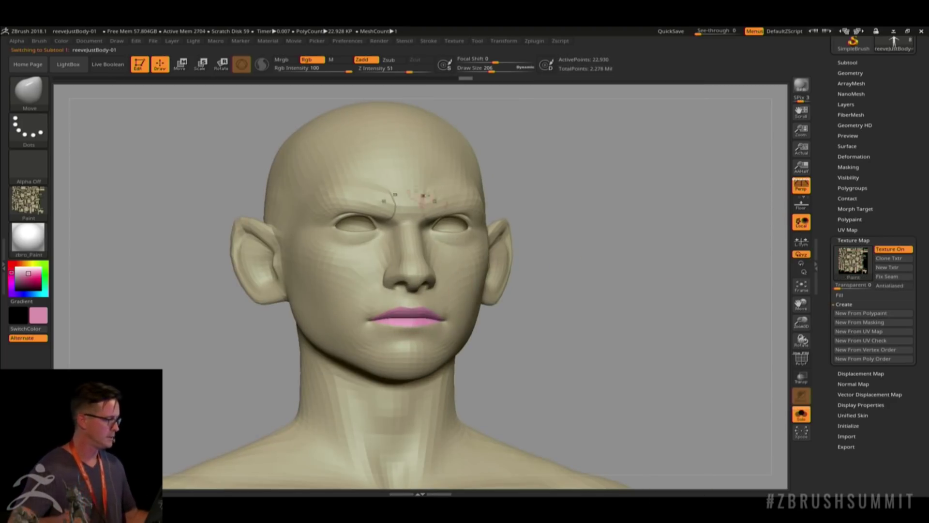
pyautogui.hotkey('shift', 'f')
pyautogui.hotkey('shift', 'f')
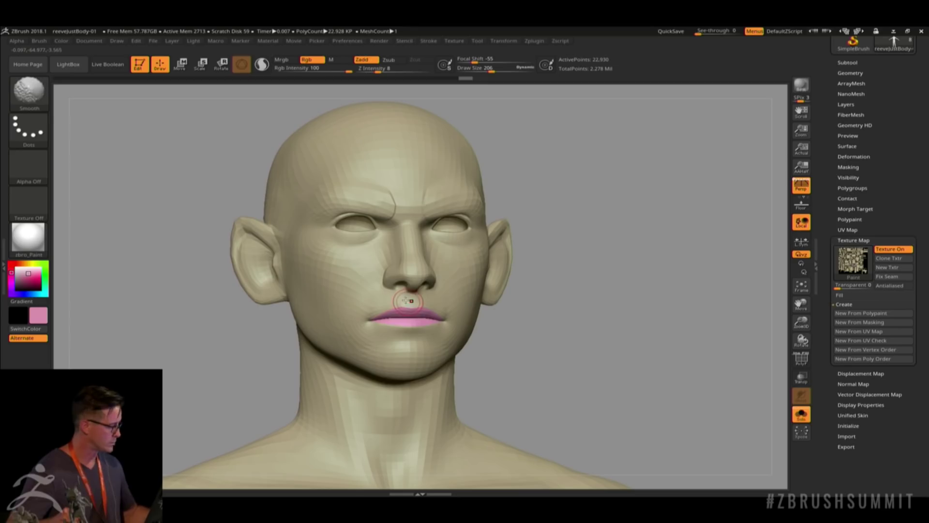
pyautogui.moveTo(406, 301); pyautogui.dragTo(401, 275, button='right')
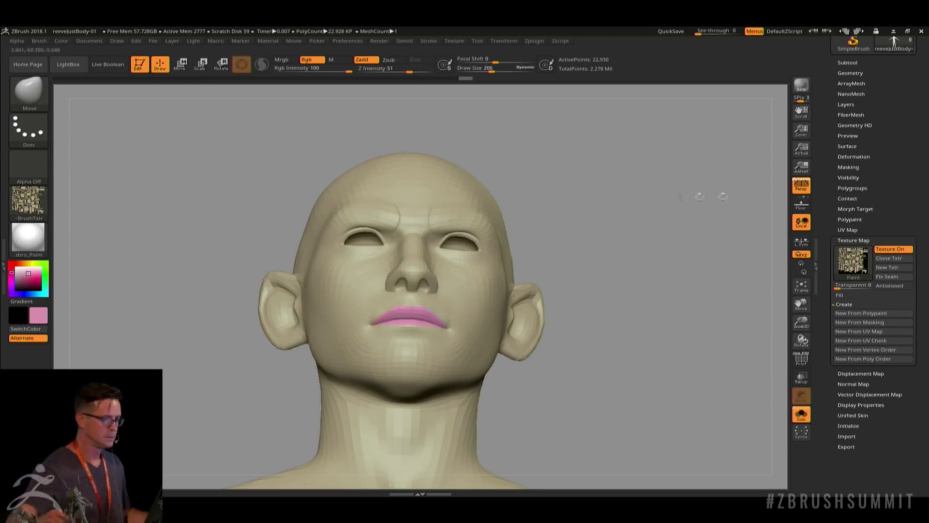
# Step: Set the texture map of reeveJustBody-01 to Texture Off and frame the mouth from below
pyautogui.click(853, 260)
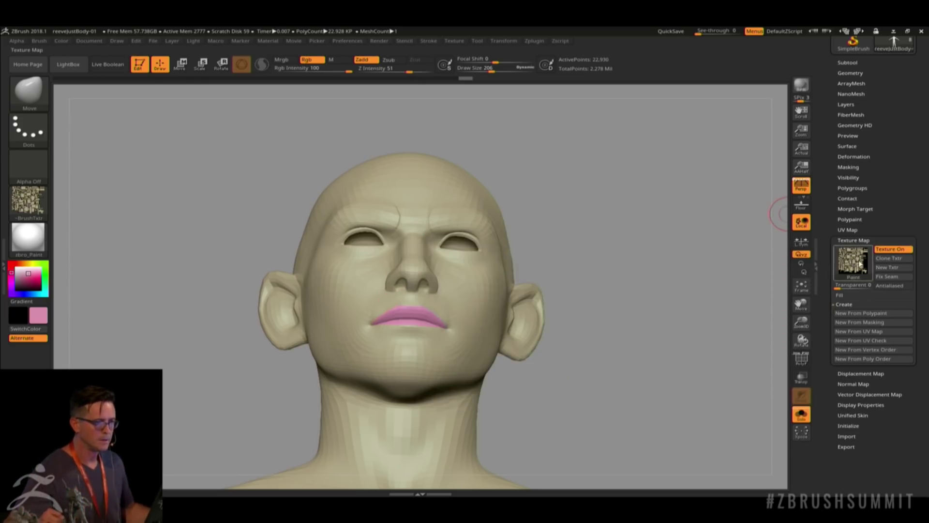
pyautogui.click(853, 260)
pyautogui.click(429, 267)
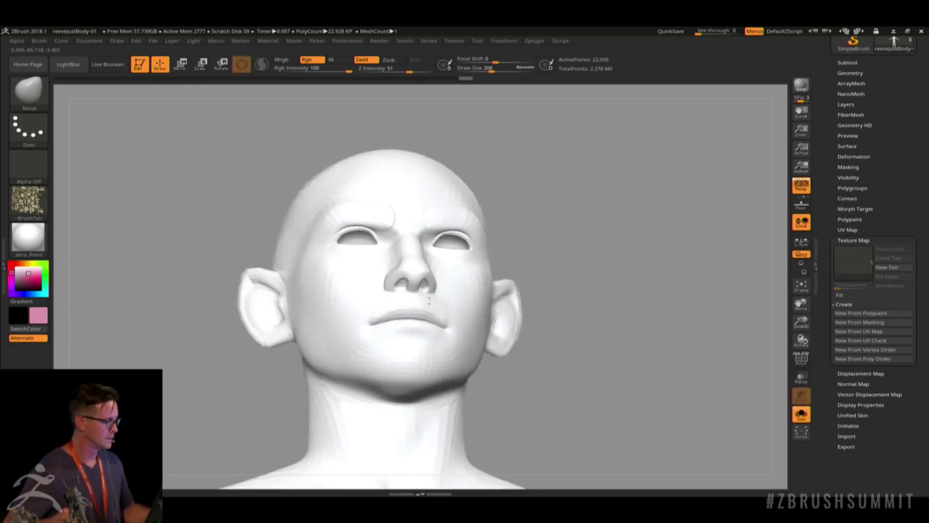
pyautogui.keyDown('ctrl'); pyautogui.moveTo(423, 323); pyautogui.dragTo(439, 321, button='right'); pyautogui.keyUp('ctrl')
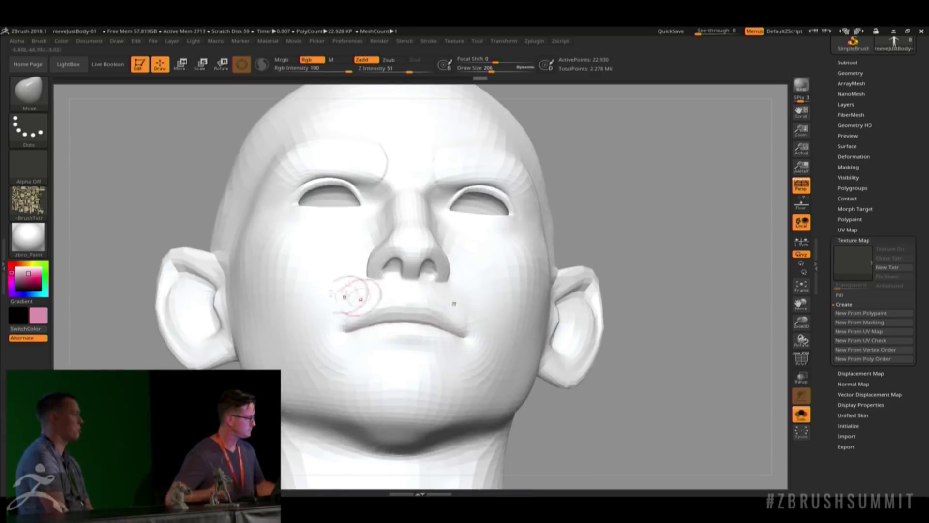
pyautogui.moveTo(417, 306); pyautogui.dragTo(419, 300)
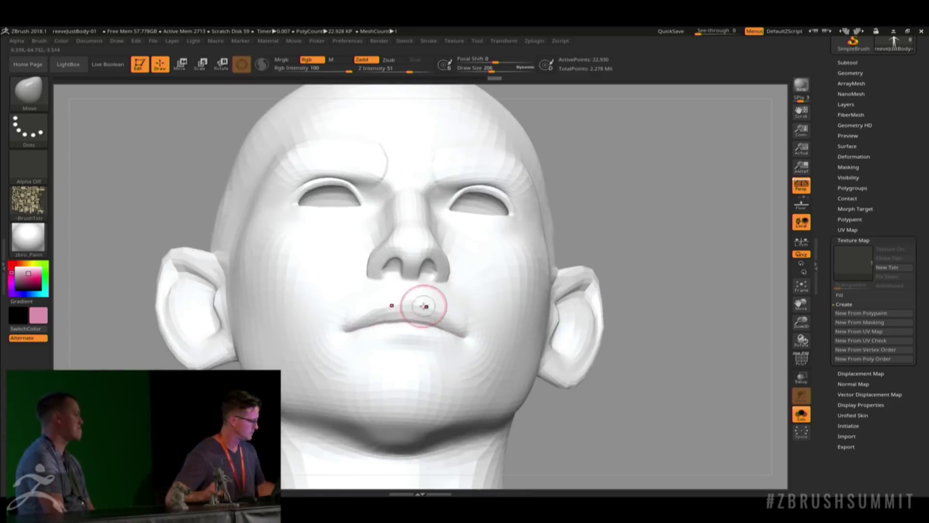
# Step: Paint the upper lip pink with the Standard brush, Rgb on and Zadd off, reducing the draw size to 83
pyautogui.press('b')
pyautogui.press('s')
pyautogui.press('t')
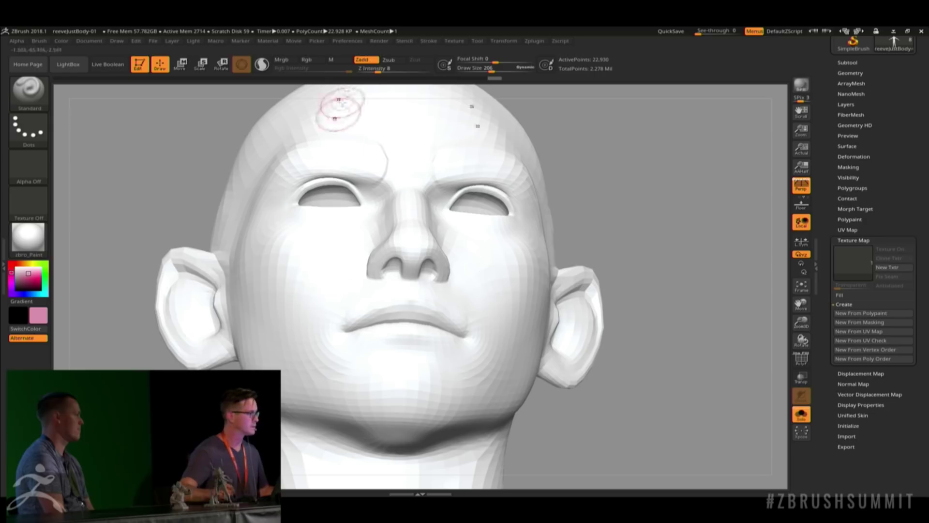
pyautogui.click(362, 60)
pyautogui.click(313, 60)
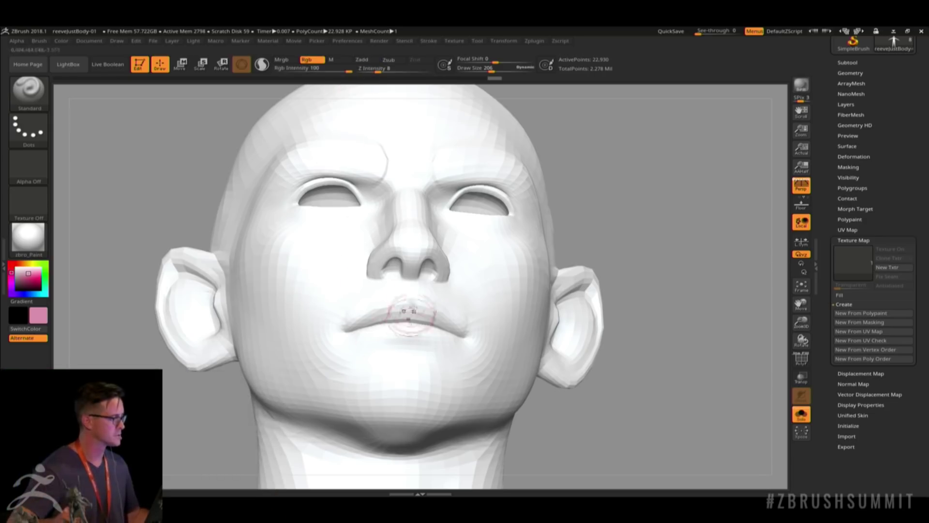
pyautogui.moveTo(391, 307)
pyautogui.mouseDown()
pyautogui.moveTo(420, 305)
pyautogui.moveTo(388, 306)
pyautogui.moveTo(348, 329)
pyautogui.mouseUp()
pyautogui.press('[')
pyautogui.press('[')
pyautogui.press('[')
pyautogui.press('[')
pyautogui.moveTo(410, 288)
pyautogui.keyDown('ctrl'); pyautogui.mouseDown(button='right')
pyautogui.moveTo(411, 310)
pyautogui.moveTo(382, 338)
pyautogui.mouseUp(button='right'); pyautogui.keyUp('ctrl')
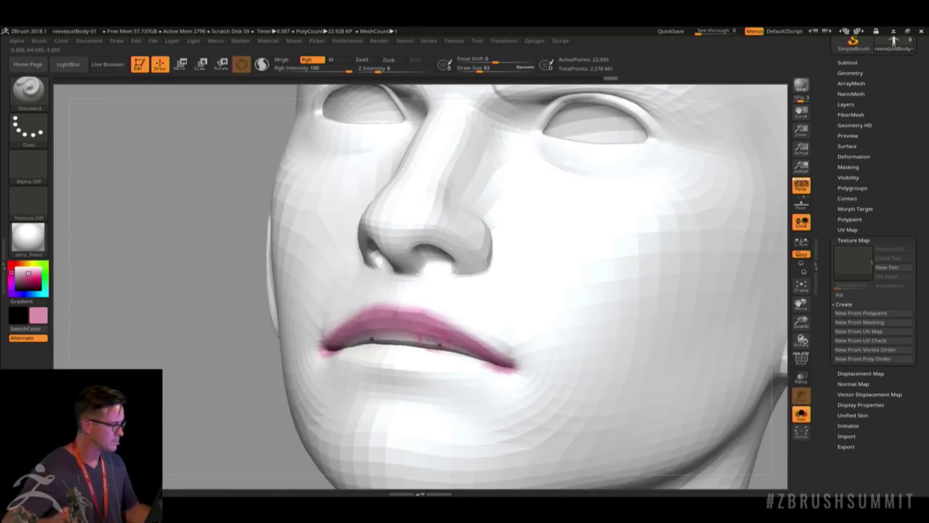
pyautogui.moveTo(433, 321); pyautogui.dragTo(503, 354)
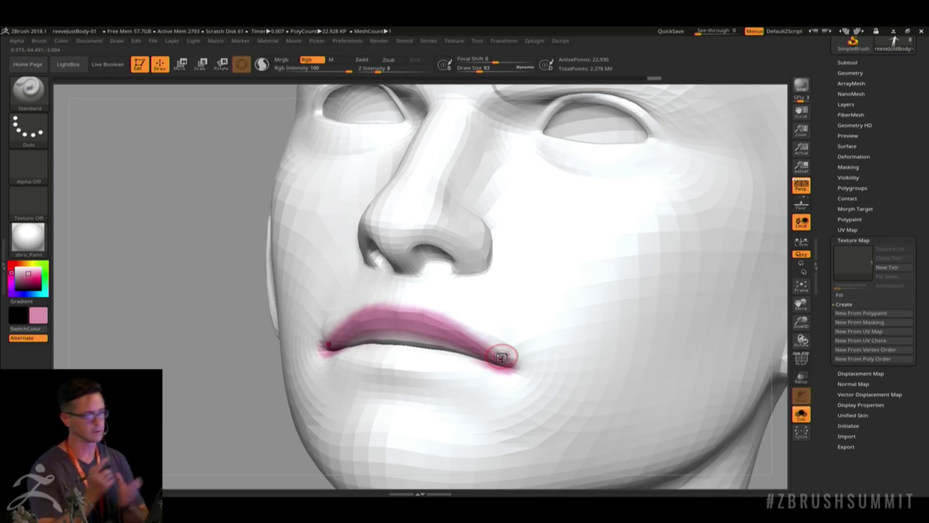
# Step: Show the polygroup wireframe on reeveJustBody-01 and examine the groups around the nose, nostrils and eyes
pyautogui.hotkey('shift', 'f')
pyautogui.moveTo(398, 201); pyautogui.dragTo(456, 262, button='right')
pyautogui.keyDown('ctrl'); pyautogui.moveTo(390, 238); pyautogui.dragTo(399, 253, button='right'); pyautogui.keyUp('ctrl')
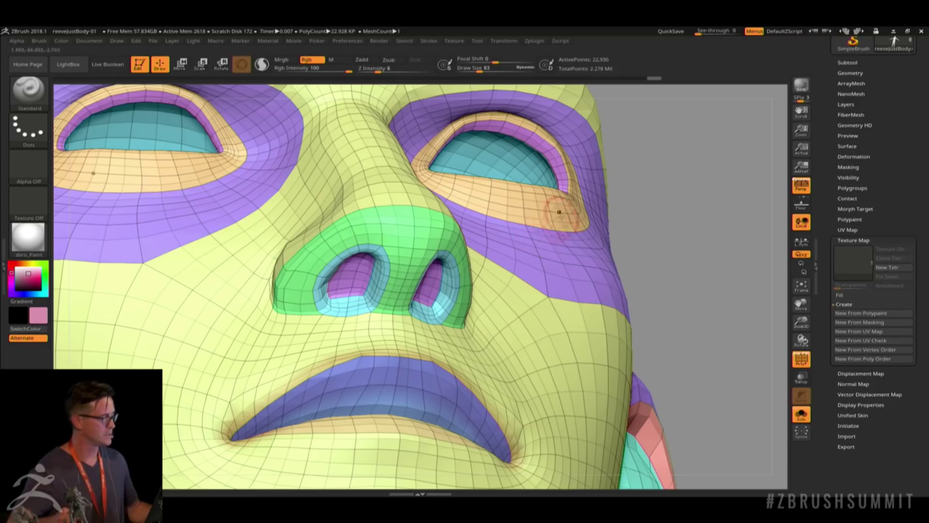
pyautogui.click(338, 278)
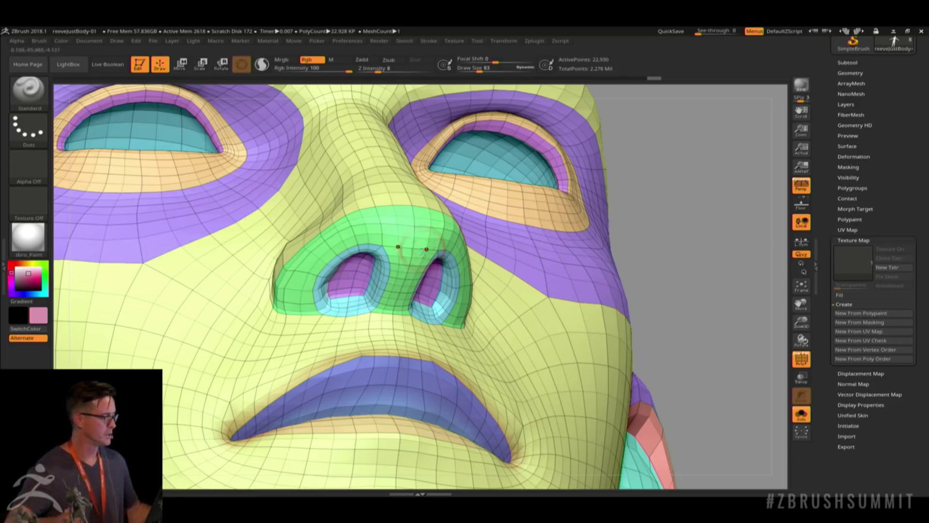
pyautogui.click(433, 286)
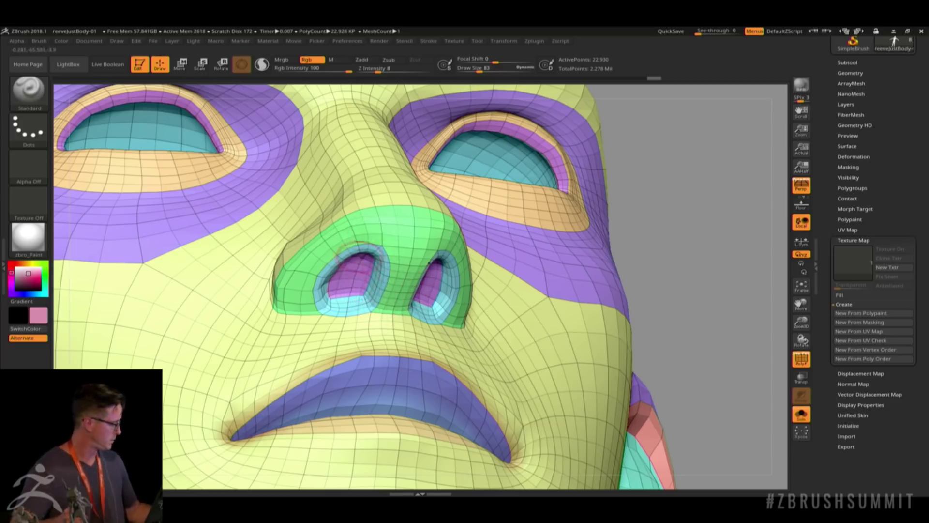
# Step: Lower reeveJustBody-01 by one subdivision level, set the draw size to 19 and inspect the nostril topology
pyautogui.press('d')
pyautogui.scroll(5, 361, 248)
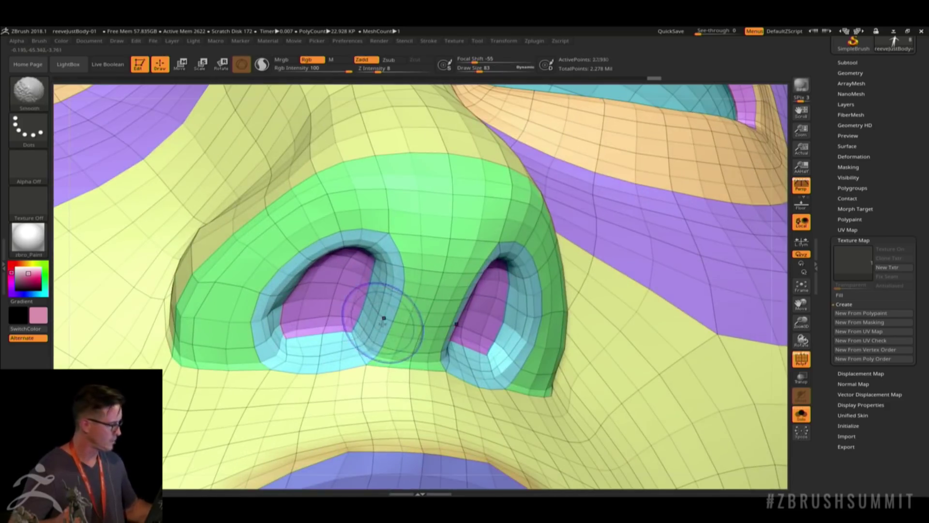
pyautogui.hotkey('shift', 'd')
pyautogui.press('s')
pyautogui.moveTo(389, 315); pyautogui.dragTo(378, 314)
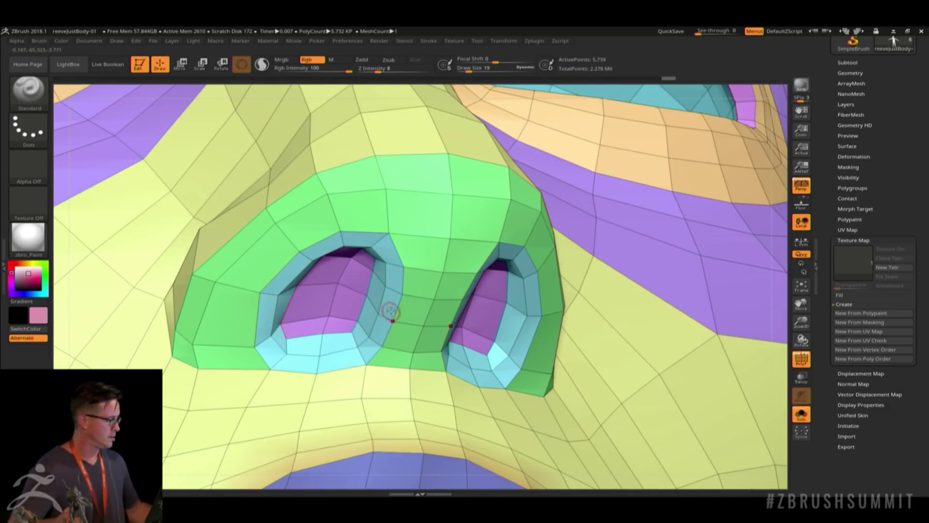
pyautogui.moveTo(346, 320); pyautogui.dragTo(344, 260, button='right')
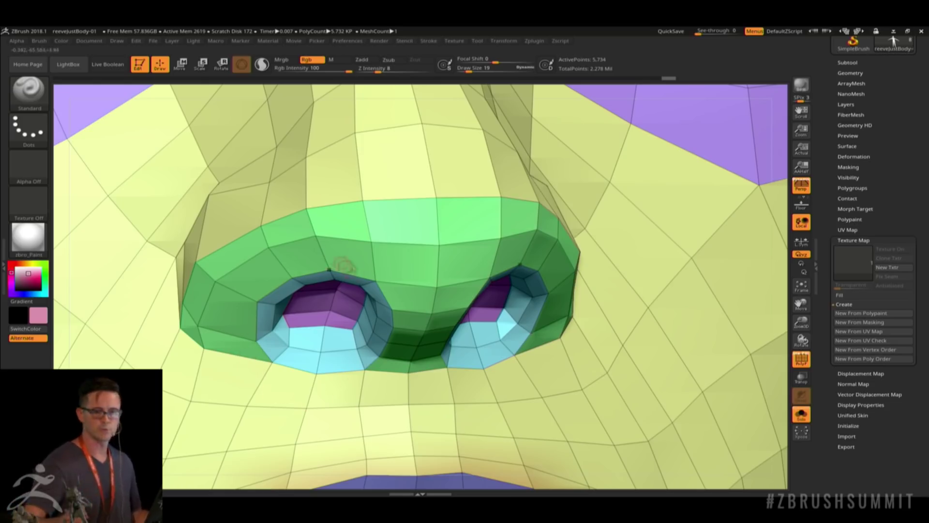
# Step: Reshape the lower nostril rims of reeveJustBody-01 with the Move brush at draw size 29, nudging the border vertices from a straight front view
pyautogui.keyDown('shift'); pyautogui.moveTo(292, 374); pyautogui.dragTo(376, 266, button='right'); pyautogui.keyUp('shift')
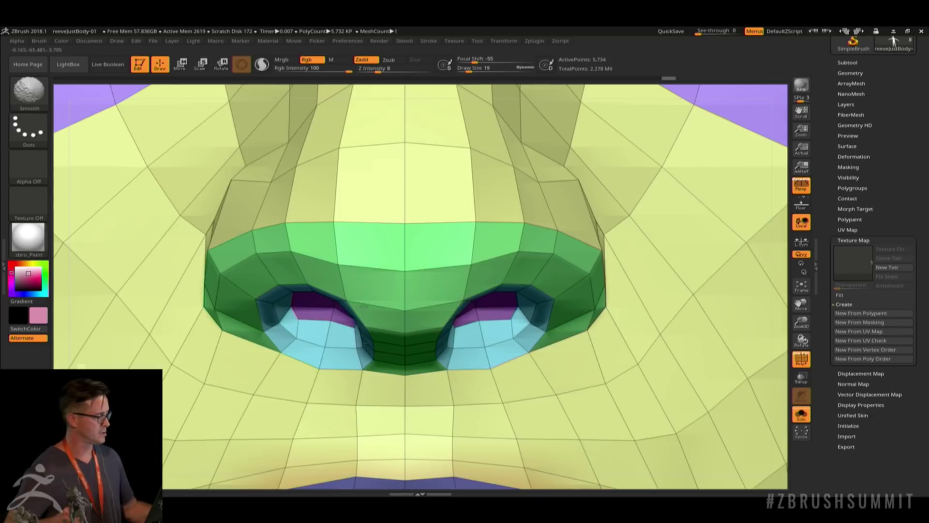
pyautogui.press('s')
pyautogui.moveTo(452, 386)
pyautogui.mouseDown()
pyautogui.moveTo(462, 390)
pyautogui.moveTo(517, 349)
pyautogui.mouseUp()
pyautogui.press('b')
pyautogui.press('m')
pyautogui.press('v')
pyautogui.moveTo(446, 368); pyautogui.dragTo(448, 364)
pyautogui.press('s')
pyautogui.moveTo(439, 372)
pyautogui.mouseDown()
pyautogui.moveTo(409, 382)
pyautogui.moveTo(406, 373)
pyautogui.moveTo(447, 367)
pyautogui.mouseUp()
pyautogui.press('s')
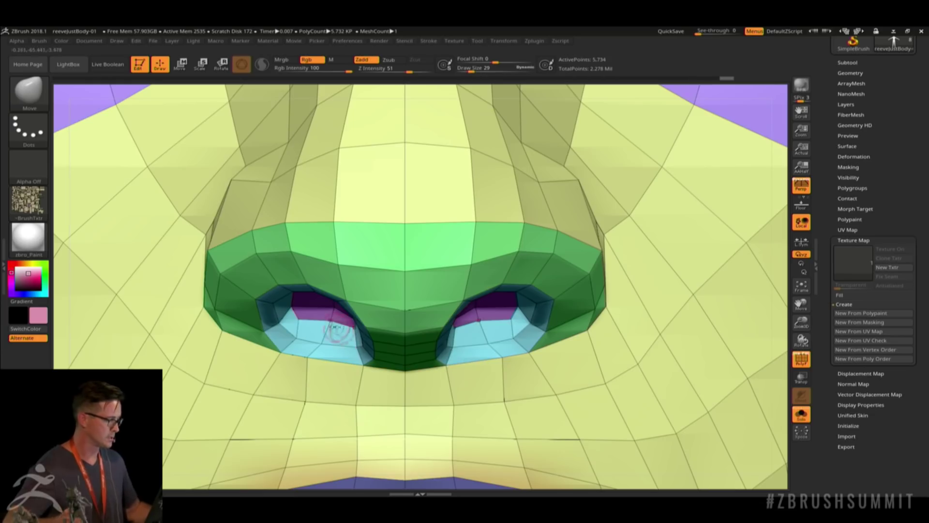
# Step: Examine the nose polygroup borders from the front and side, and the whole head in three-quarter view with the draw size at 361
pyautogui.moveTo(310, 333); pyautogui.dragTo(290, 334, button='right')
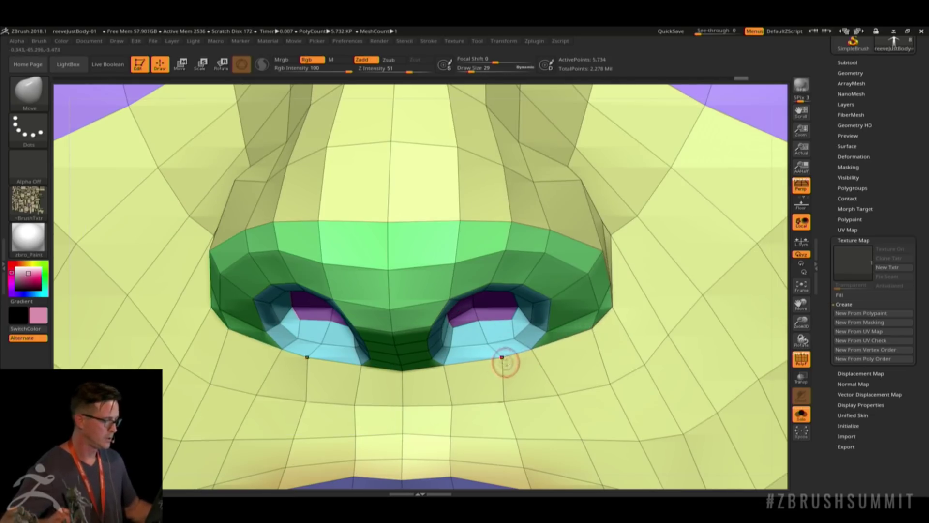
pyautogui.keyDown('ctrl'); pyautogui.moveTo(608, 400); pyautogui.dragTo(548, 227, button='right'); pyautogui.keyUp('ctrl')
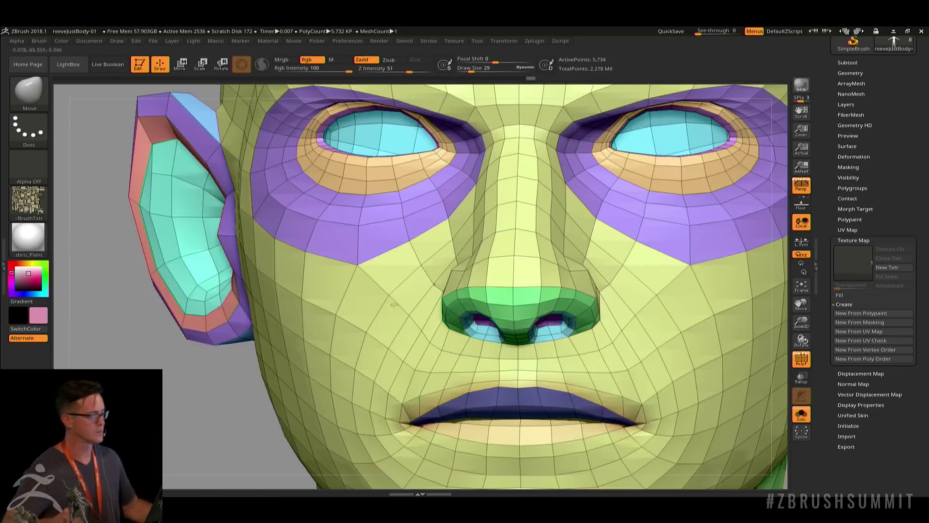
pyautogui.moveTo(324, 306)
pyautogui.mouseDown(button='right')
pyautogui.moveTo(372, 296)
pyautogui.moveTo(407, 326)
pyautogui.moveTo(420, 359)
pyautogui.mouseUp(button='right')
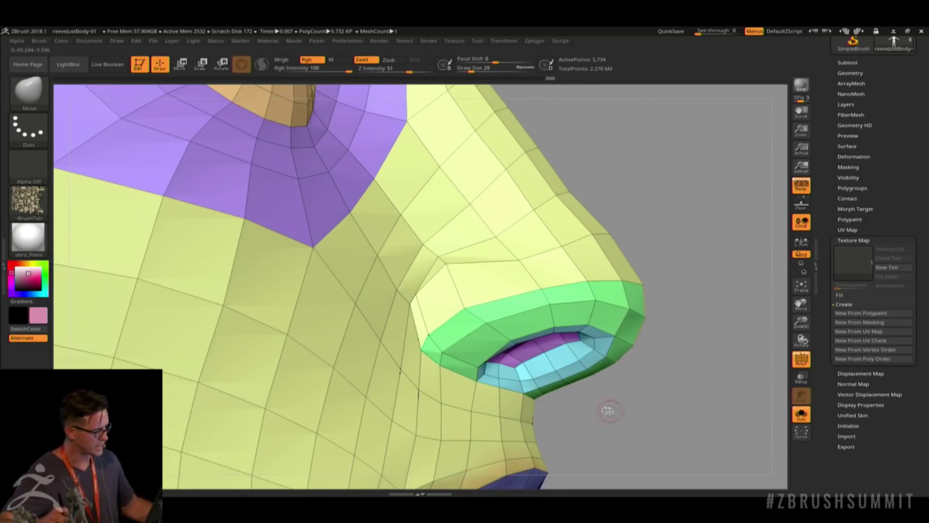
pyautogui.keyDown('shift'); pyautogui.moveTo(564, 409); pyautogui.dragTo(554, 403, button='right'); pyautogui.keyUp('shift')
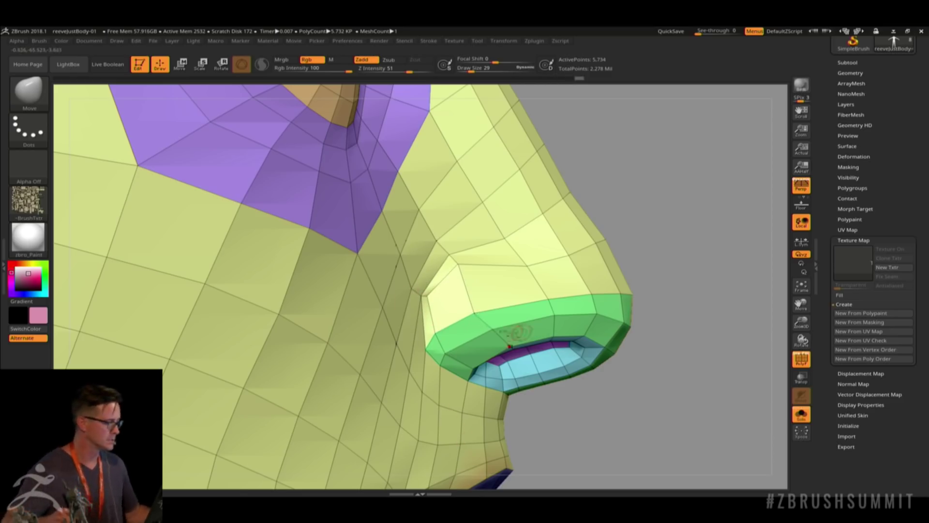
pyautogui.press('f')
pyautogui.keyDown('alt'); pyautogui.moveTo(615, 276); pyautogui.dragTo(550, 233); pyautogui.keyUp('alt')
pyautogui.moveTo(547, 229)
pyautogui.keyDown('ctrl'); pyautogui.mouseDown(button='right')
pyautogui.moveTo(535, 143)
pyautogui.moveTo(472, 284)
pyautogui.mouseUp(button='right'); pyautogui.keyUp('ctrl')
pyautogui.press('s')
pyautogui.moveTo(535, 296)
pyautogui.mouseDown(button='right')
pyautogui.moveTo(582, 251)
pyautogui.moveTo(583, 309)
pyautogui.mouseUp(button='right')
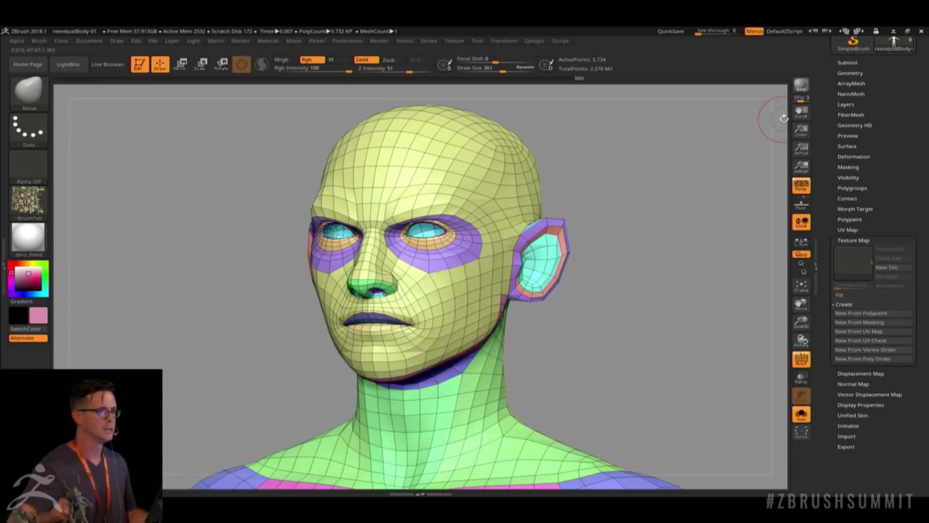
# Step: Switch to Google Chrome, open the Attaboy workspace in Bluescape and bring its sequence frames and note rows into view
pyautogui.hotkey('alt', 'Tab')
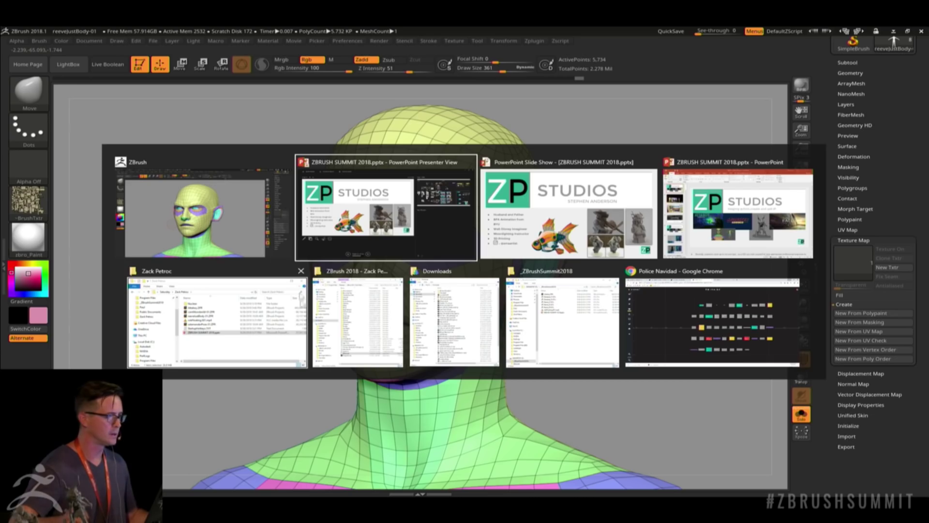
pyautogui.click(679, 330)
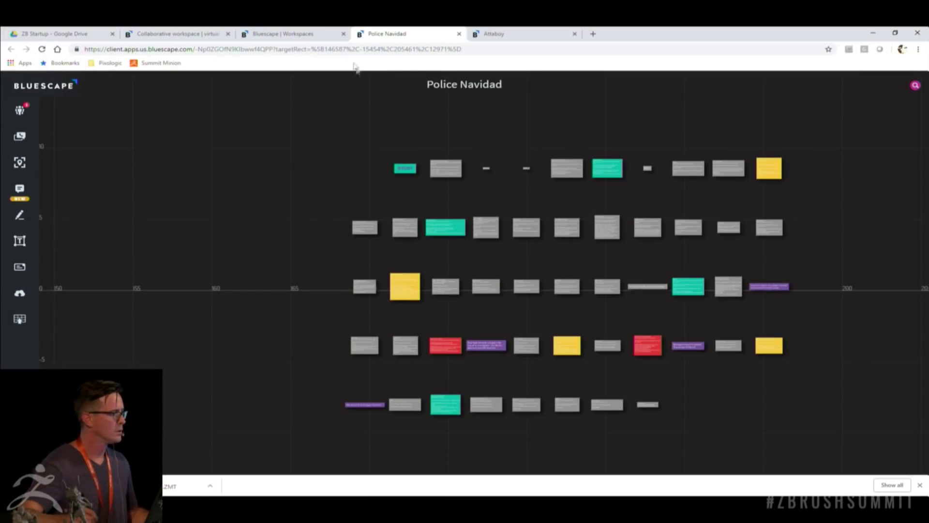
pyautogui.click(497, 34)
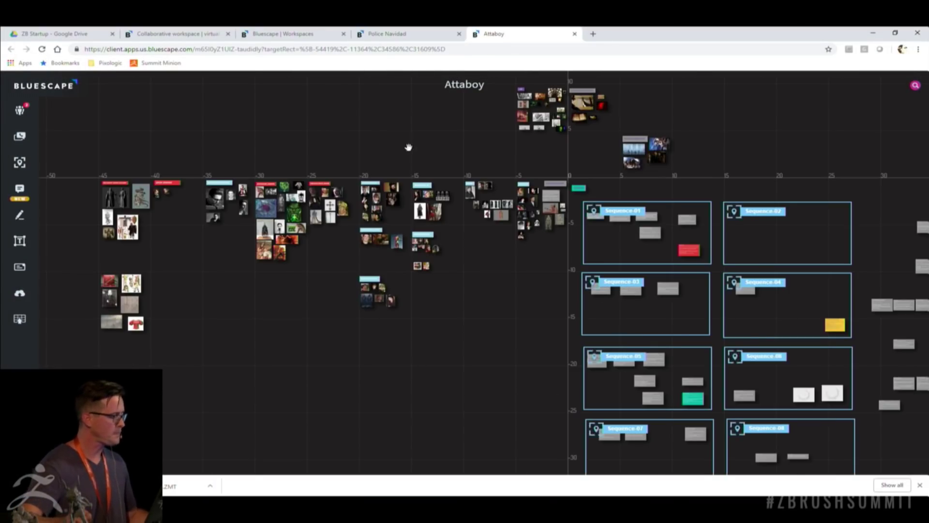
pyautogui.moveTo(408, 147); pyautogui.dragTo(362, 125)
pyautogui.moveTo(611, 128); pyautogui.dragTo(602, 152)
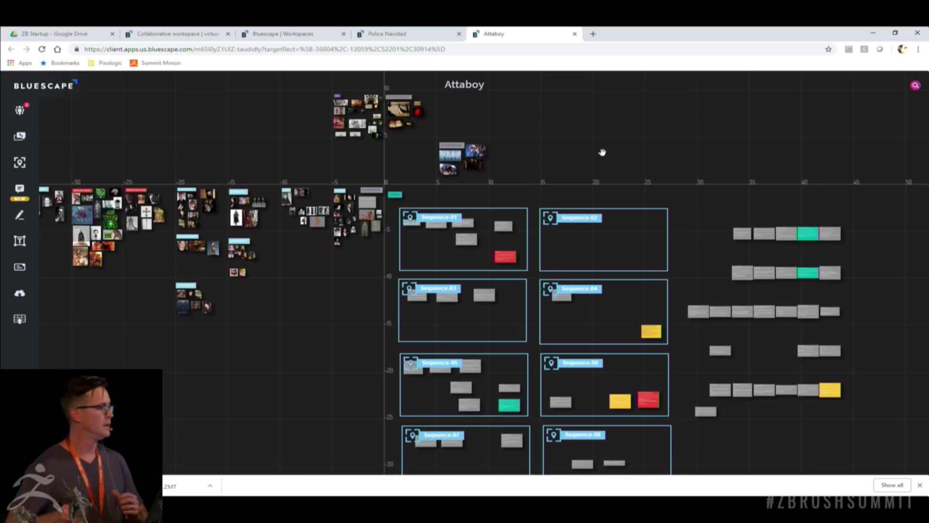
# Step: Examine the reference image groups and the Sequence-01 to Sequence-08 frames across the Attaboy board
pyautogui.moveTo(554, 139); pyautogui.dragTo(663, 181)
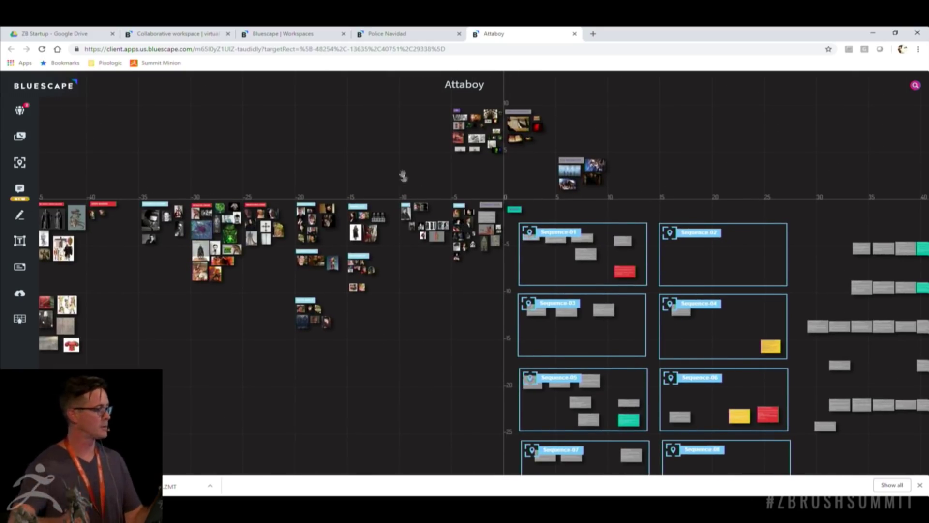
pyautogui.moveTo(404, 176); pyautogui.dragTo(473, 177)
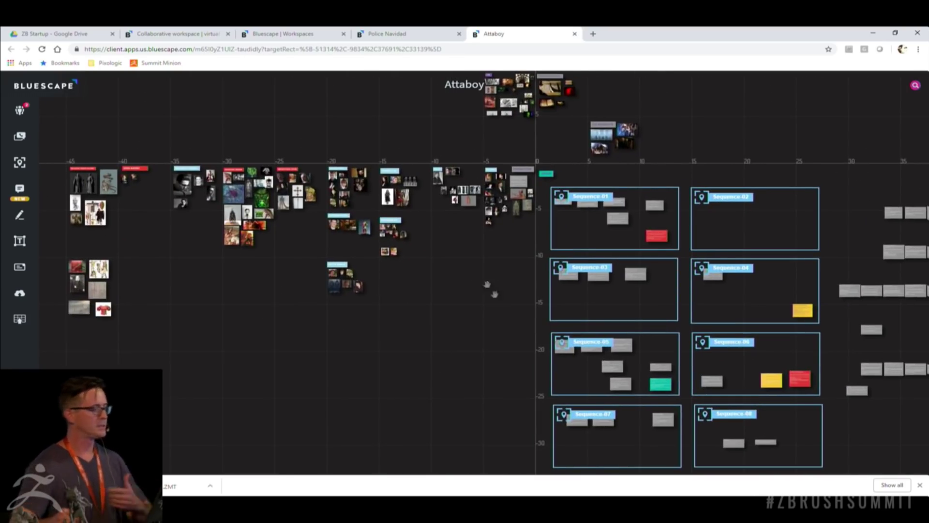
pyautogui.moveTo(506, 317); pyautogui.dragTo(482, 352)
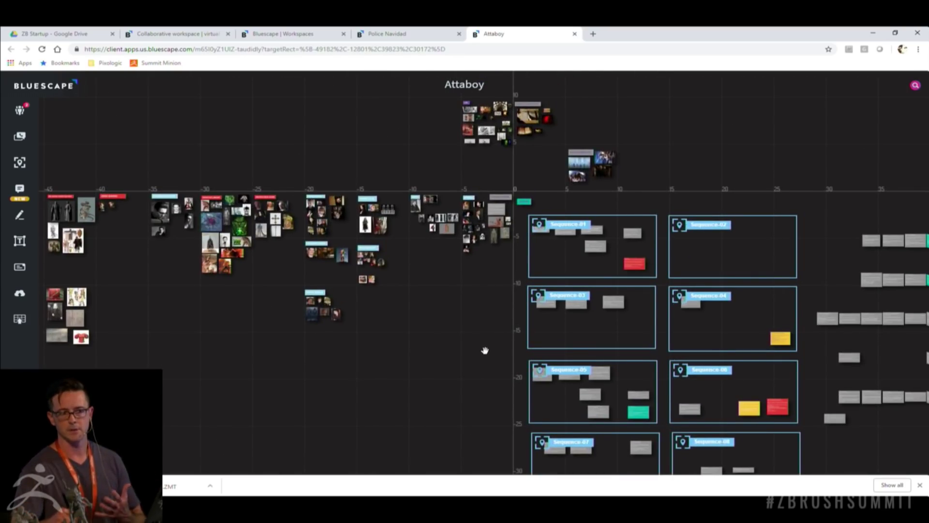
pyautogui.moveTo(458, 290); pyautogui.dragTo(491, 302)
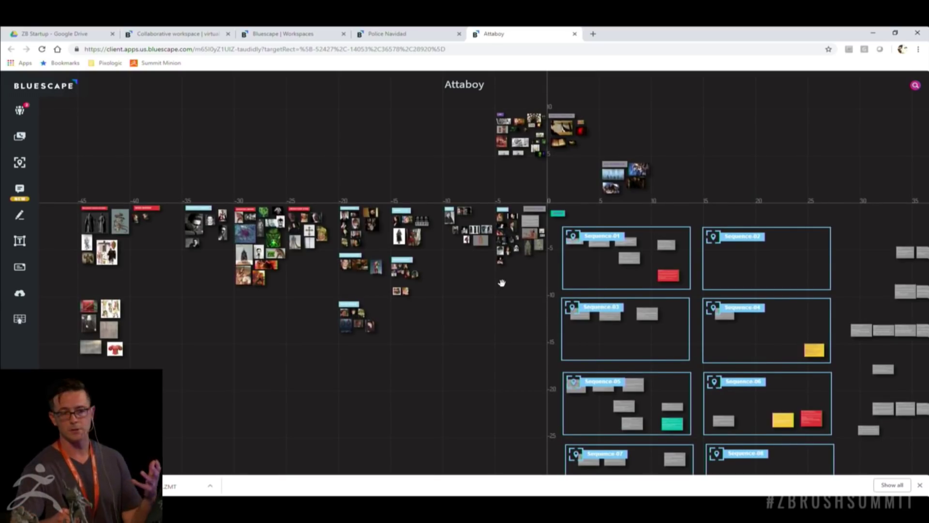
pyautogui.moveTo(481, 289); pyautogui.dragTo(547, 277)
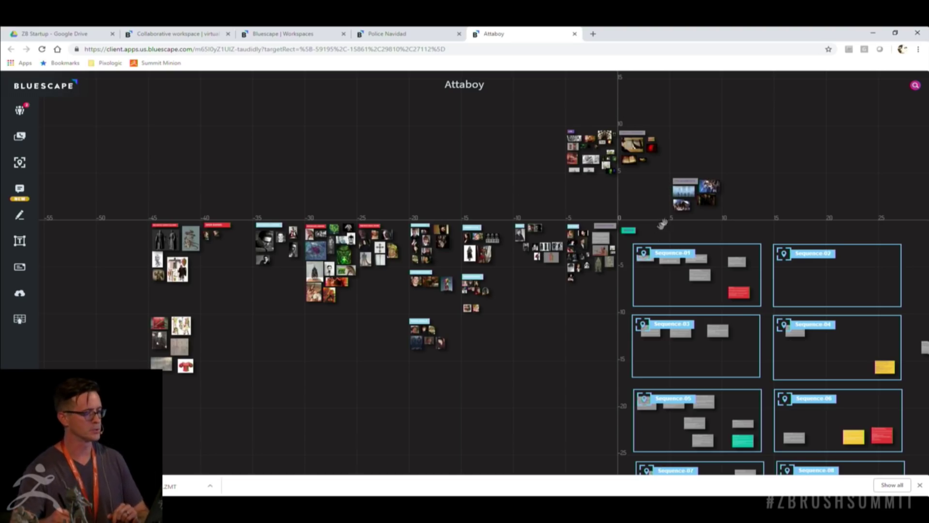
pyautogui.moveTo(713, 232); pyautogui.dragTo(620, 158)
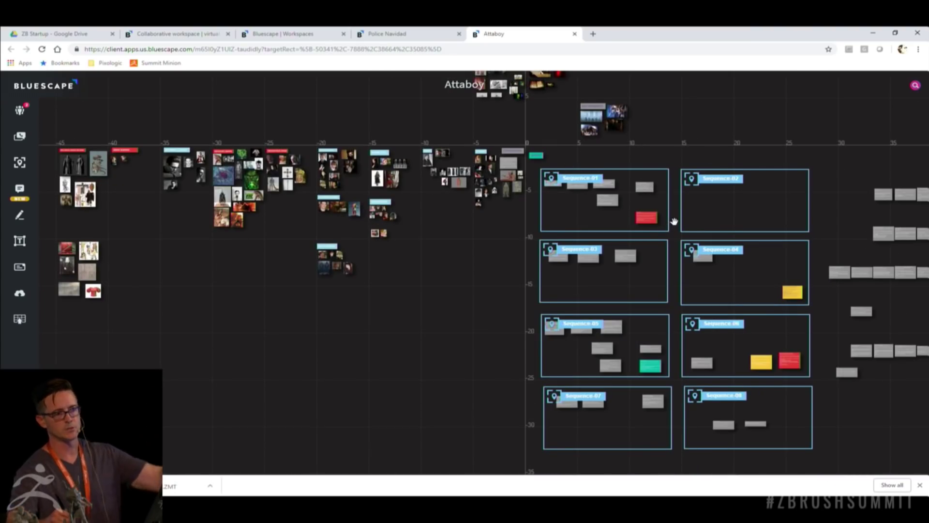
pyautogui.moveTo(465, 273); pyautogui.dragTo(598, 276)
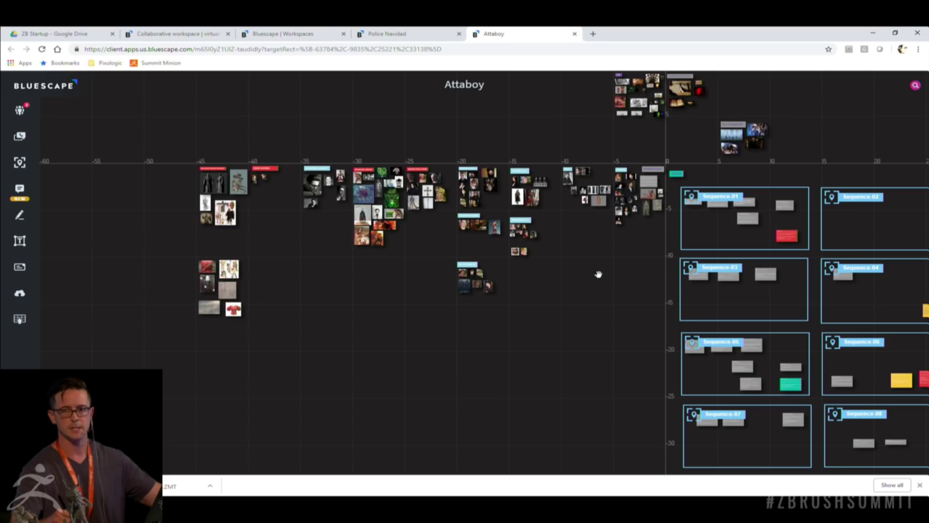
pyautogui.moveTo(419, 273); pyautogui.dragTo(442, 317)
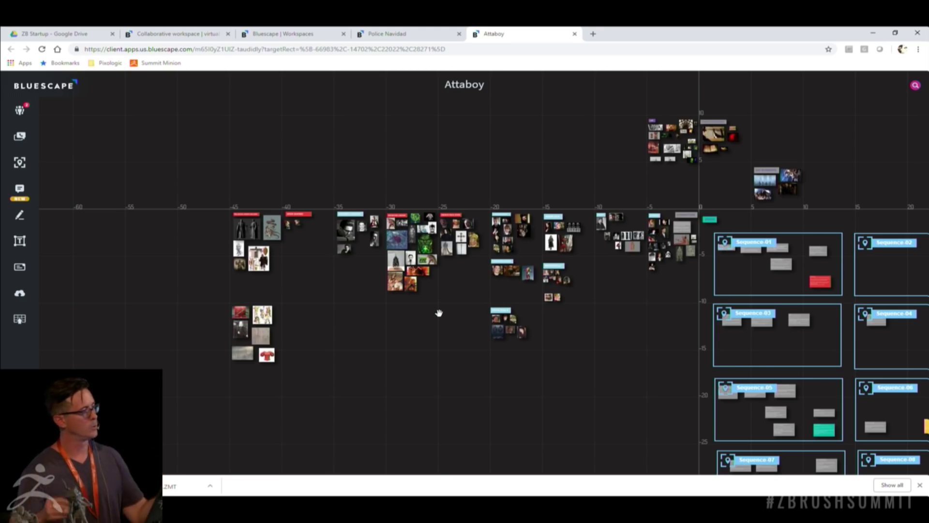
pyautogui.moveTo(556, 187); pyautogui.dragTo(494, 179)
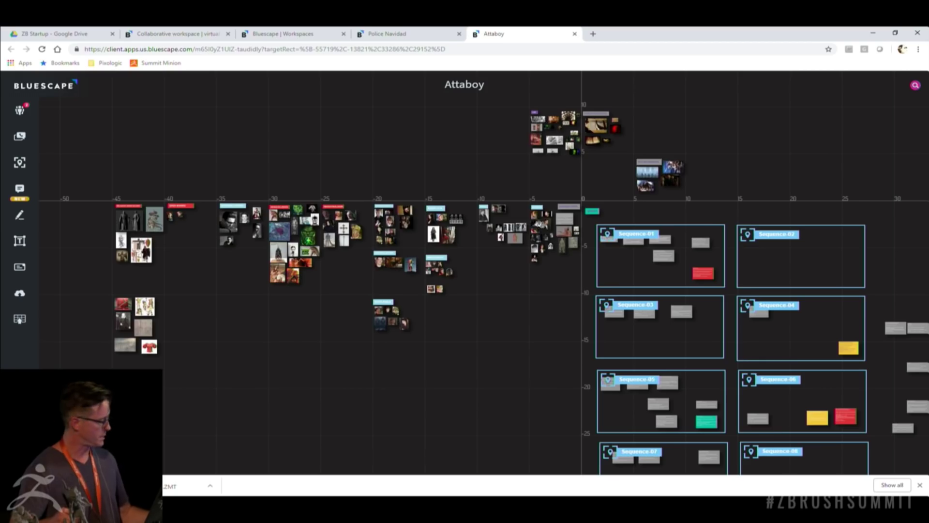
# Step: Switch to the ZBRUSH SUMMIT 2018 PowerPoint slide show and advance past the FALL title to its costume, prop and green-screen photos
pyautogui.hotkey('alt', 'Tab')
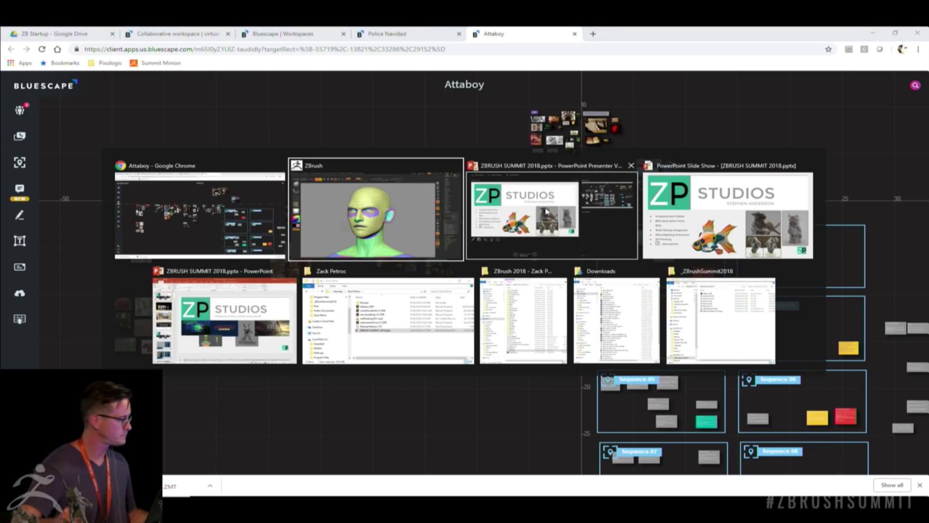
pyautogui.hotkey('alt', 'Tab')
pyautogui.hotkey('alt', 'Tab')
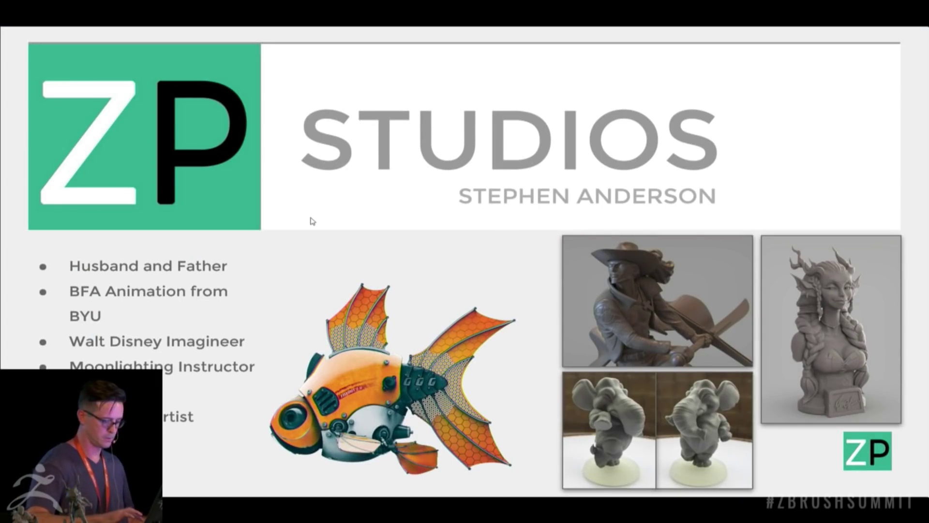
pyautogui.press('Right')
pyautogui.press('Right')
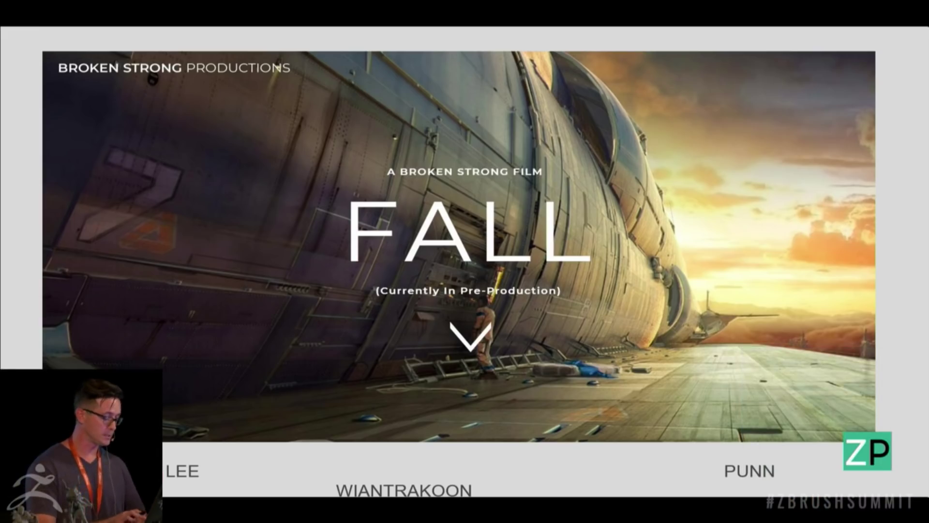
pyautogui.press('Right')
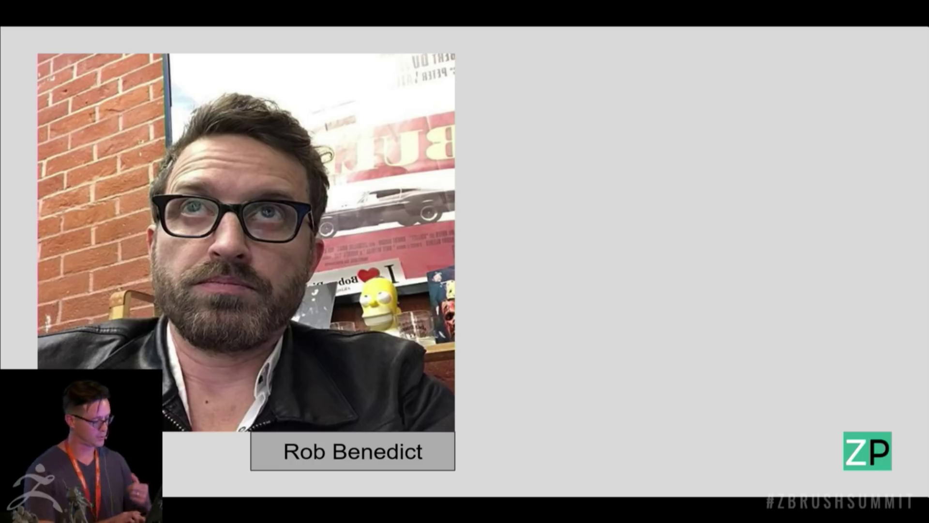
pyautogui.press('Right')
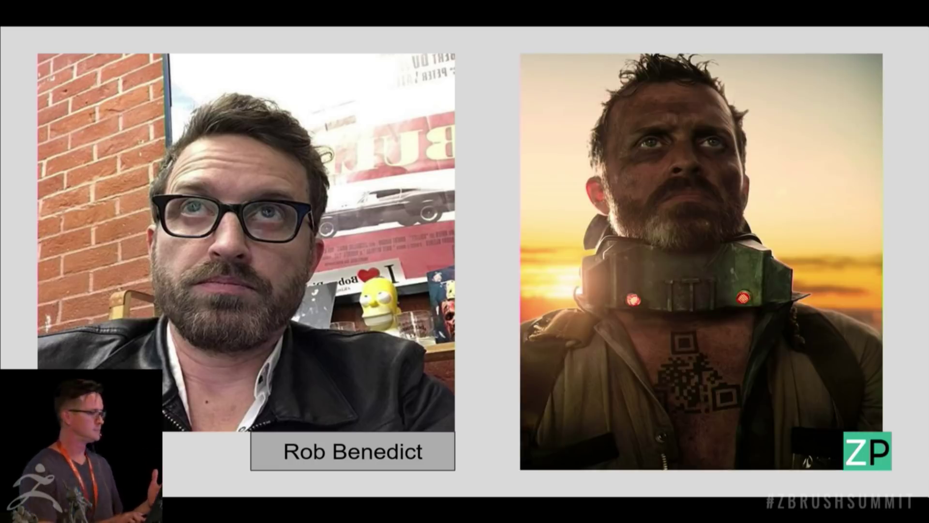
pyautogui.press('Right')
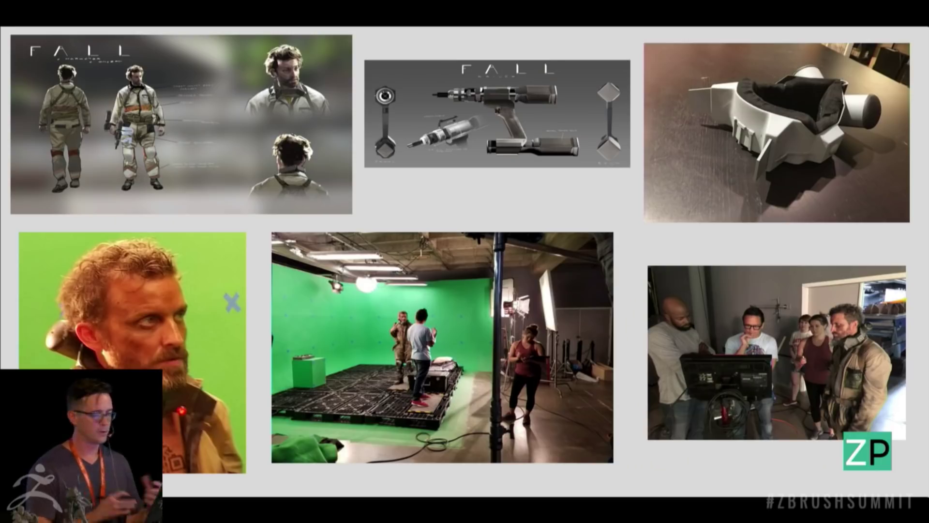
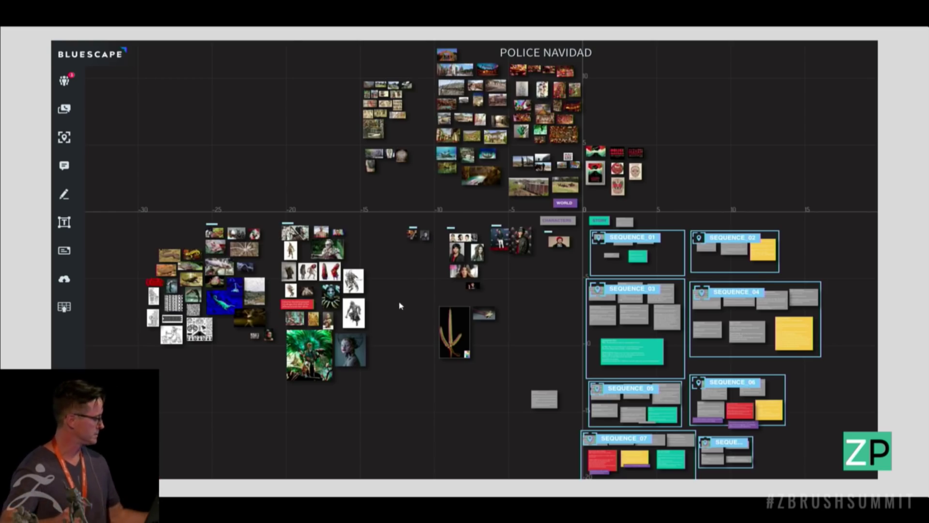
# Step: Switch to ZBrush and inspect the salamanderPose-01 figure from the front, three-quarter and side views, and the platform from slightly above
pyautogui.hotkey('alt', 'Tab')
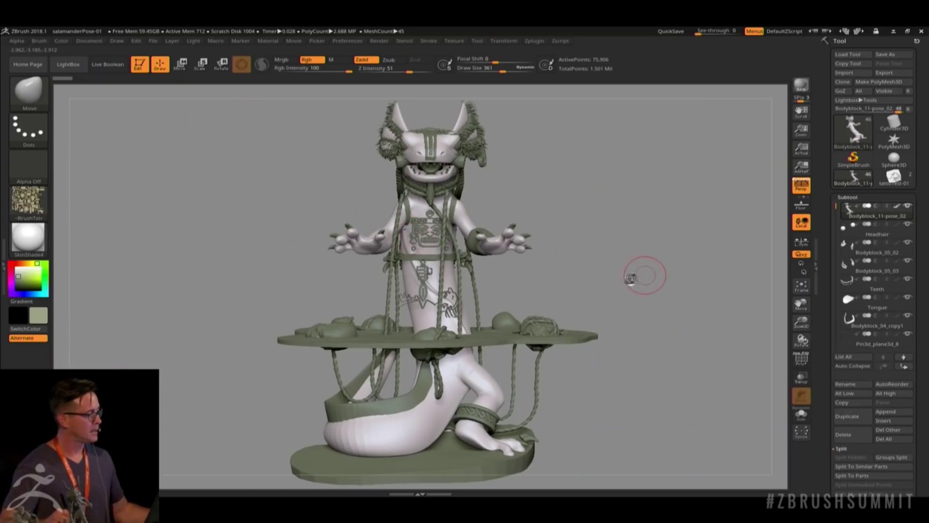
pyautogui.moveTo(608, 285); pyautogui.dragTo(624, 276)
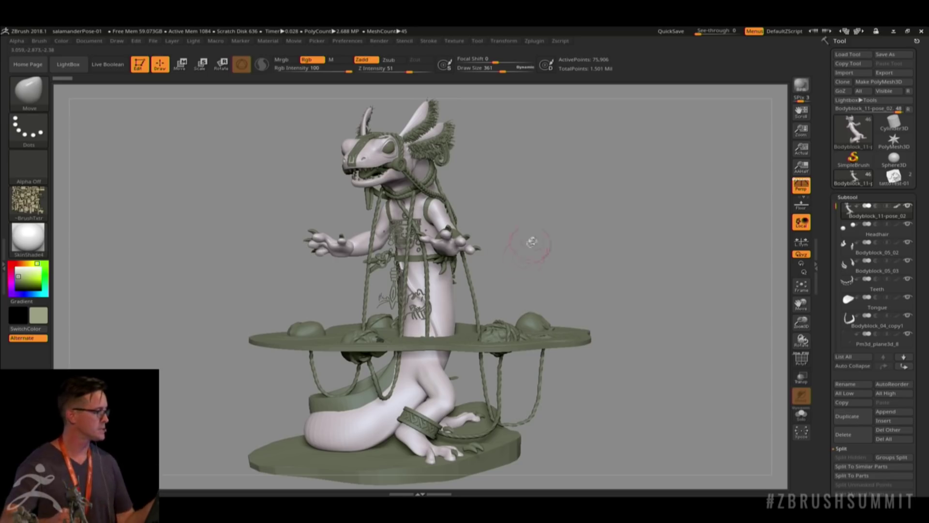
pyautogui.moveTo(529, 242)
pyautogui.mouseDown()
pyautogui.moveTo(565, 239)
pyautogui.moveTo(574, 257)
pyautogui.moveTo(590, 256)
pyautogui.mouseUp()
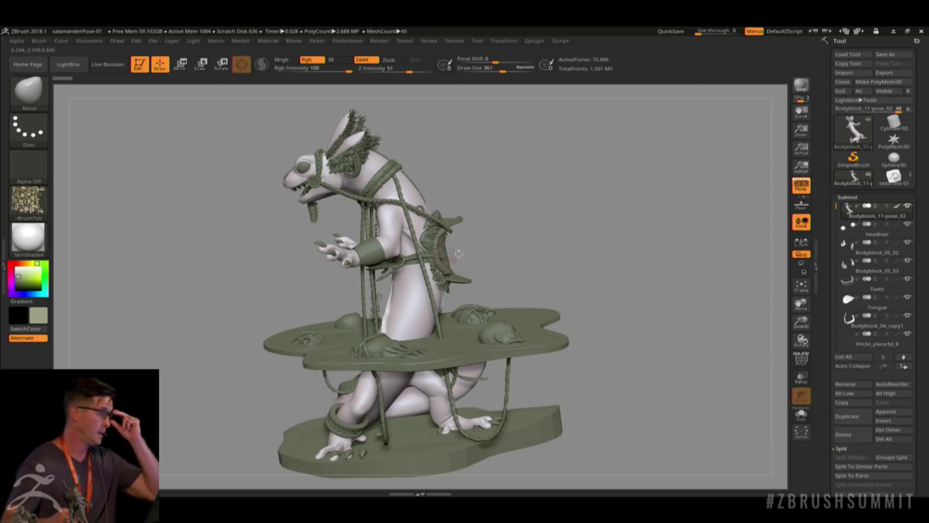
pyautogui.moveTo(544, 245); pyautogui.dragTo(572, 242)
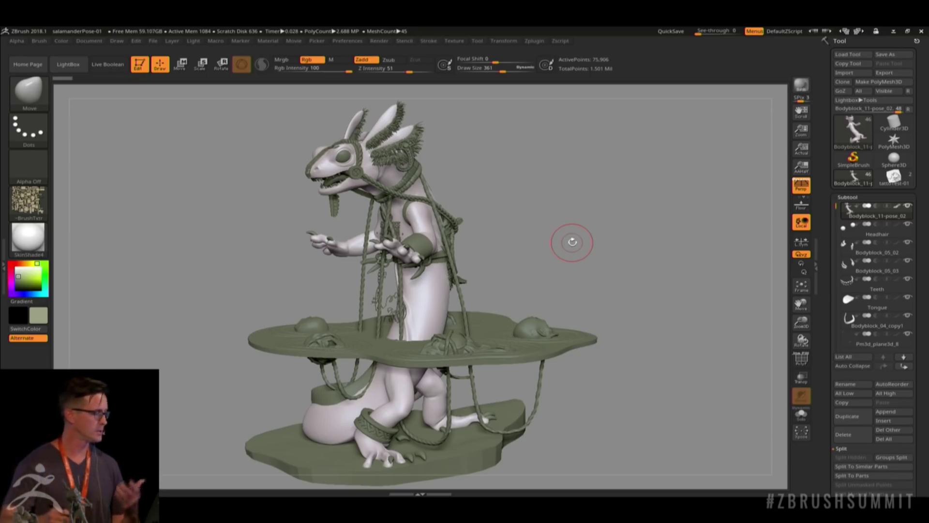
pyautogui.moveTo(572, 242)
pyautogui.mouseDown()
pyautogui.moveTo(579, 251)
pyautogui.moveTo(573, 240)
pyautogui.mouseUp()
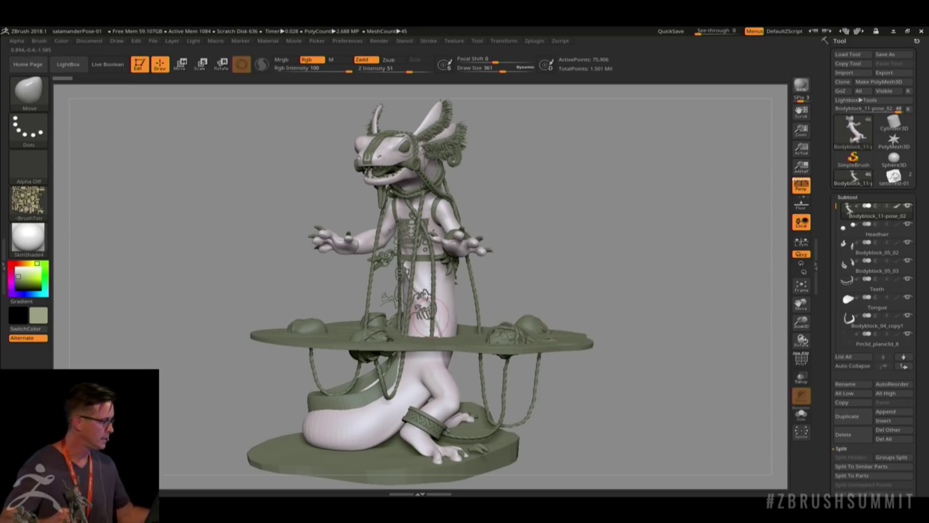
pyautogui.moveTo(431, 317)
pyautogui.keyDown('ctrl'); pyautogui.mouseDown(button='right')
pyautogui.moveTo(452, 364)
pyautogui.moveTo(437, 383)
pyautogui.moveTo(418, 296)
pyautogui.moveTo(432, 303)
pyautogui.moveTo(441, 203)
pyautogui.moveTo(544, 205)
pyautogui.moveTo(574, 222)
pyautogui.mouseUp(button='right'); pyautogui.keyUp('ctrl')
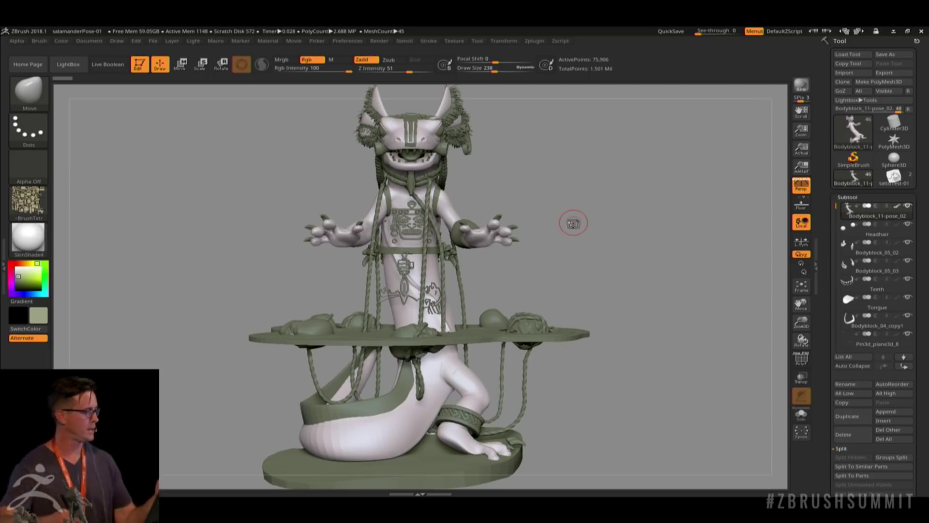
pyautogui.moveTo(600, 214); pyautogui.dragTo(599, 234)
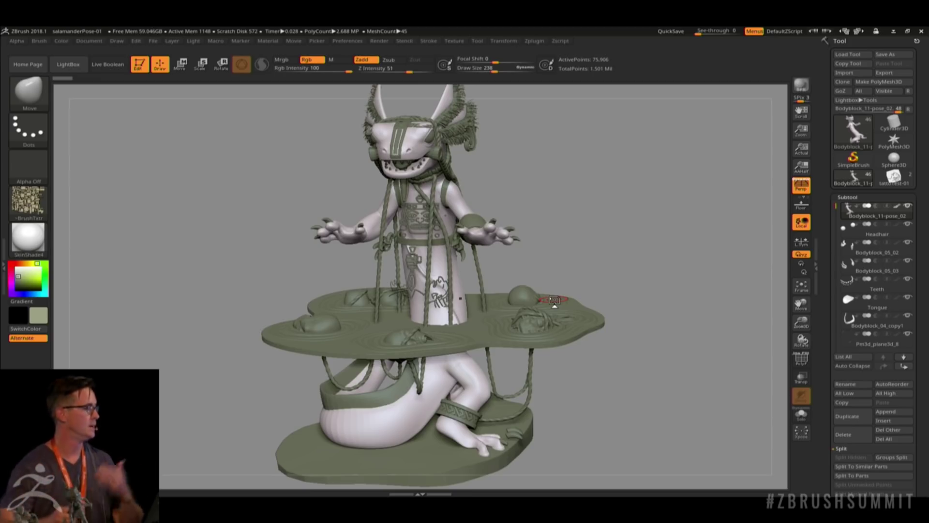
pyautogui.moveTo(582, 248); pyautogui.dragTo(581, 244)
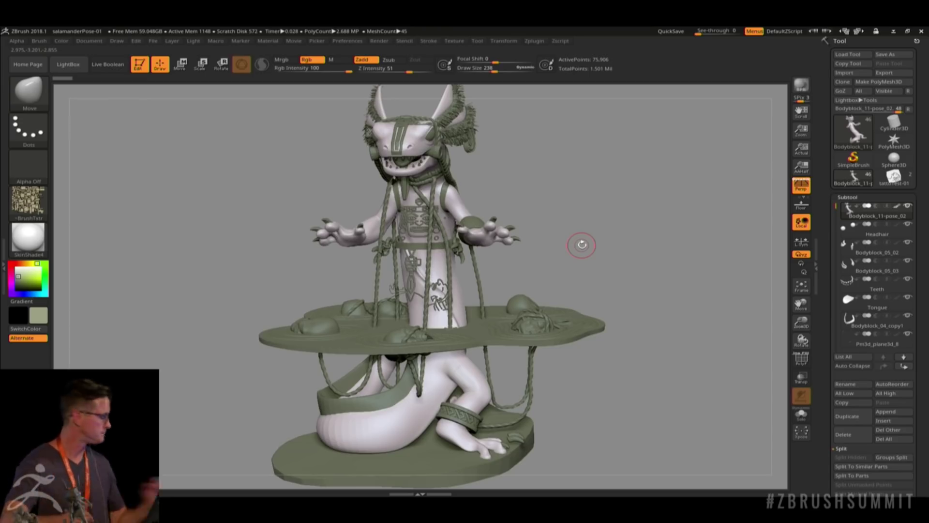
# Step: Inspect the posed salamander and its platform from directly above and from a low front angle
pyautogui.keyDown('alt'); pyautogui.moveTo(571, 249); pyautogui.dragTo(591, 222); pyautogui.keyUp('alt')
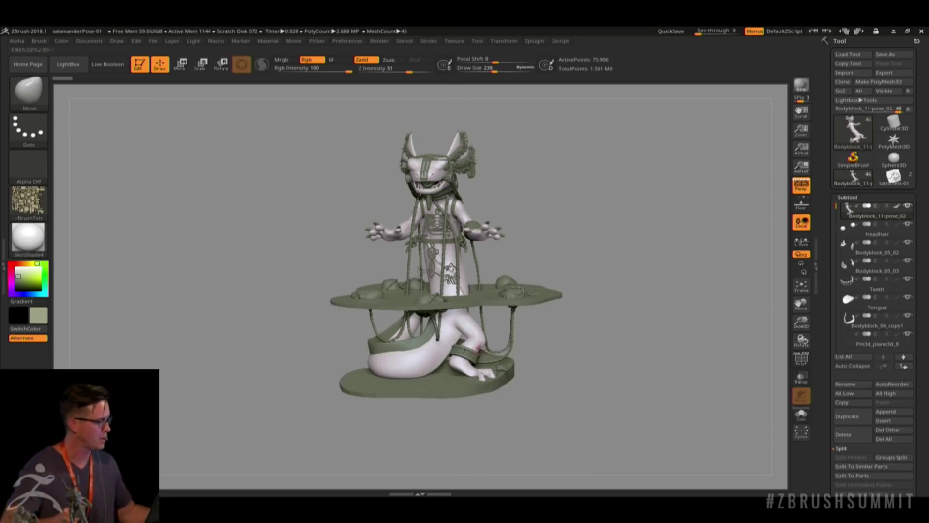
pyautogui.moveTo(524, 182); pyautogui.dragTo(532, 361)
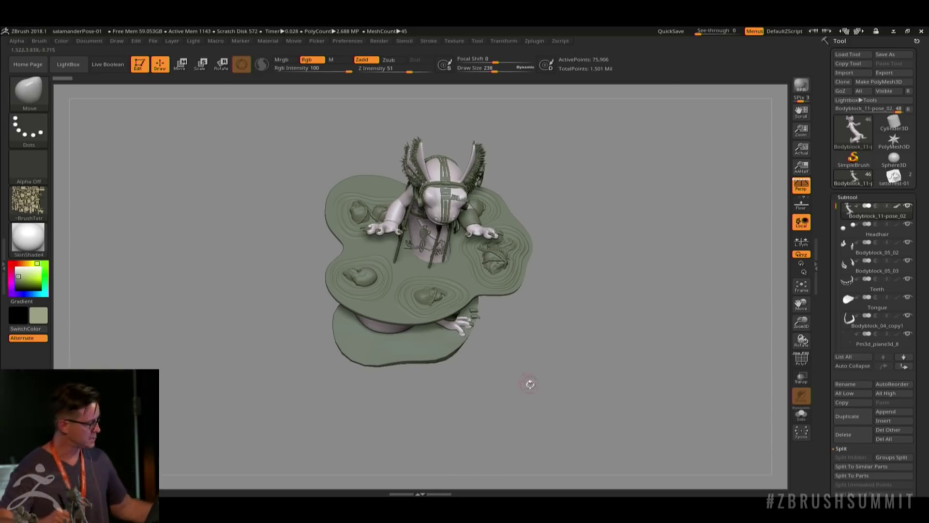
pyautogui.moveTo(530, 383); pyautogui.dragTo(543, 326)
pyautogui.moveTo(525, 205); pyautogui.dragTo(579, 284)
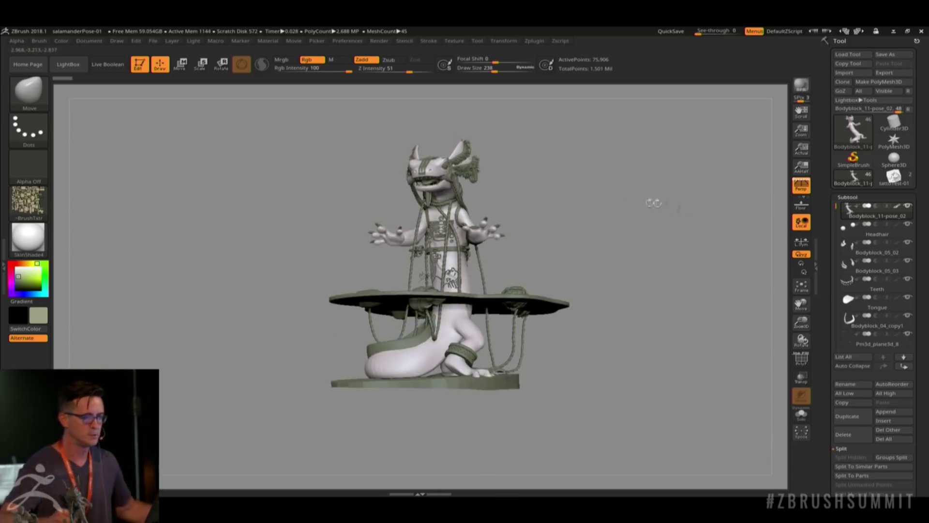
pyautogui.press('f')
# Step: Switch to the tattooTest-01 model and preview its line drawing on the square plane
pyautogui.click(894, 177)
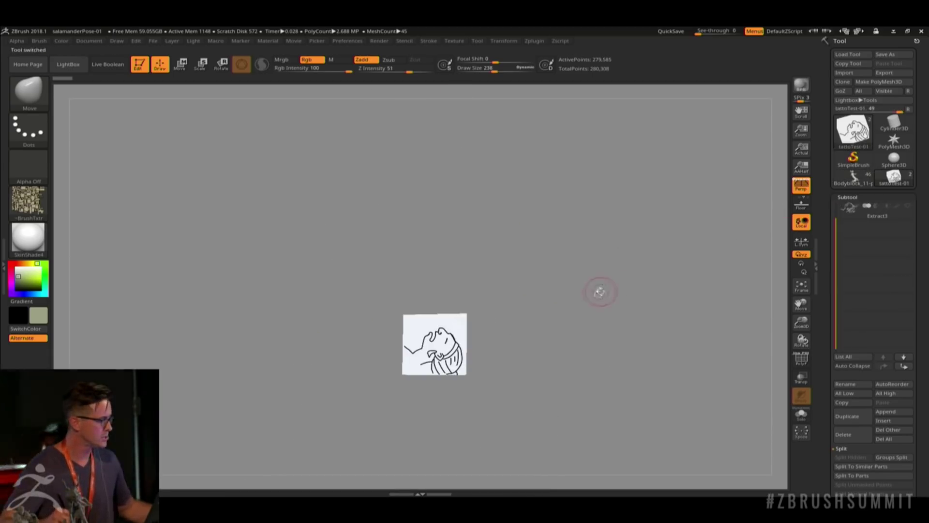
pyautogui.moveTo(600, 292)
pyautogui.keyDown('shift'); pyautogui.mouseDown()
pyautogui.moveTo(568, 375)
pyautogui.moveTo(548, 322)
pyautogui.moveTo(594, 347)
pyautogui.moveTo(579, 295)
pyautogui.mouseUp(); pyautogui.keyUp('shift')
pyautogui.press('s')
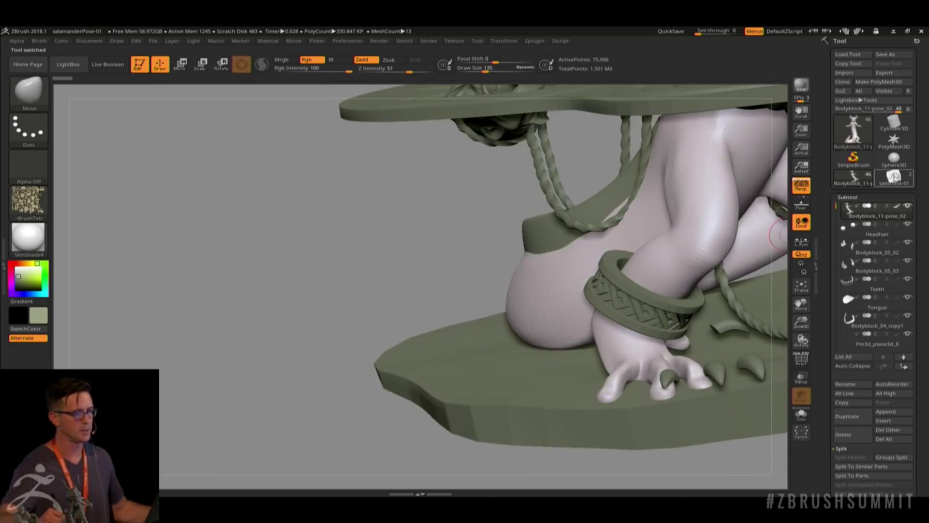
# Step: Make tattooTest-01 the active model, bring its line drawing squarely into view and reduce the draw size to 65
pyautogui.click(894, 177)
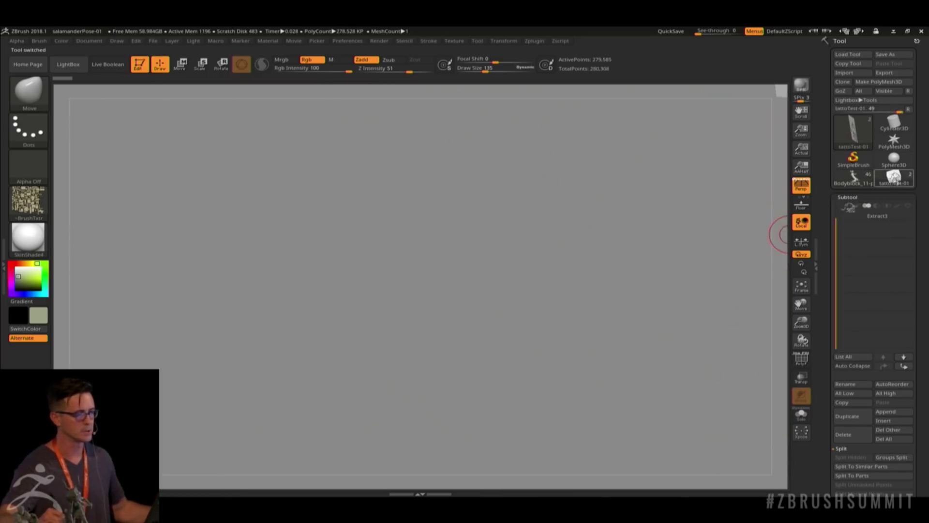
pyautogui.moveTo(517, 300); pyautogui.dragTo(553, 280)
pyautogui.moveTo(612, 290)
pyautogui.keyDown('alt'); pyautogui.mouseDown()
pyautogui.moveTo(620, 275)
pyautogui.moveTo(539, 239)
pyautogui.mouseUp(); pyautogui.keyUp('alt')
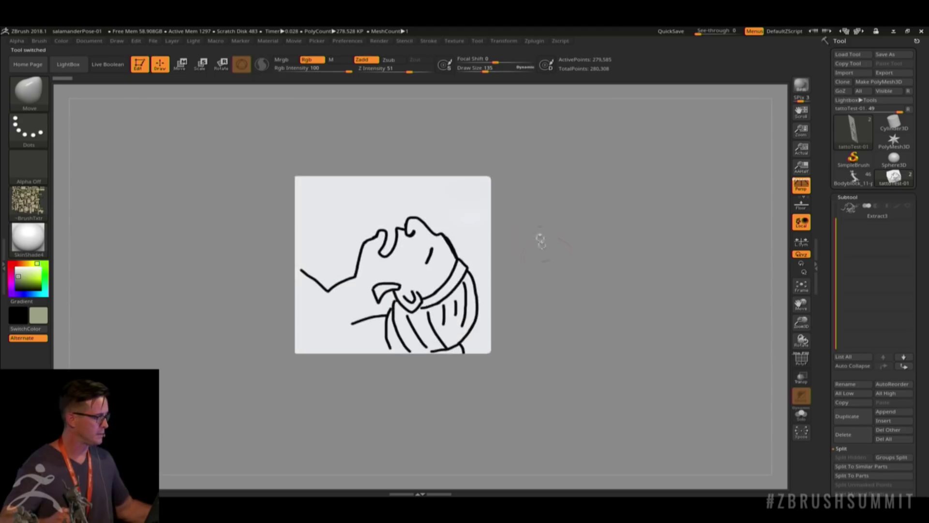
pyautogui.press('[')
pyautogui.press('[')
pyautogui.press('[')
pyautogui.press('[')
pyautogui.press('[')
pyautogui.press('[')
pyautogui.press('[')
pyautogui.moveTo(547, 271)
pyautogui.keyDown('alt'); pyautogui.mouseDown()
pyautogui.moveTo(599, 224)
pyautogui.moveTo(585, 230)
pyautogui.moveTo(584, 258)
pyautogui.mouseUp(); pyautogui.keyUp('alt')
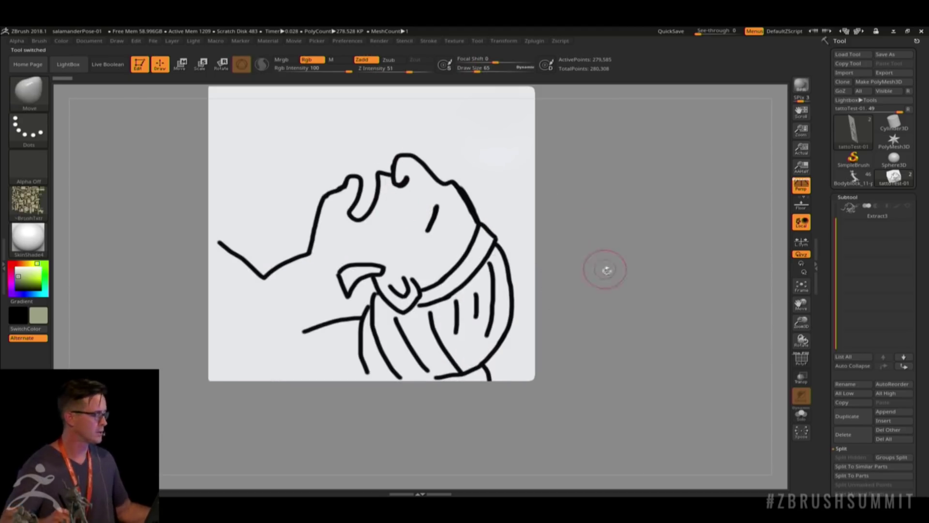
pyautogui.keyDown('alt'); pyautogui.moveTo(591, 300); pyautogui.dragTo(629, 357); pyautogui.keyUp('alt')
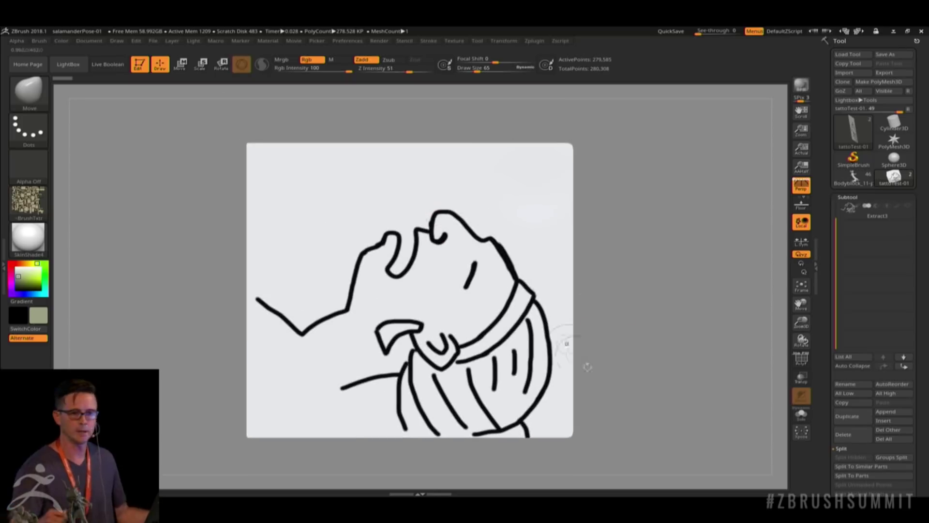
# Step: Extract the masked lines of the tattoo drawing at thickness 0.02 and accept the result as a new subtool
pyautogui.moveTo(824, 397); pyautogui.dragTo(823, 284)
pyautogui.scroll(-2, 828, 269)
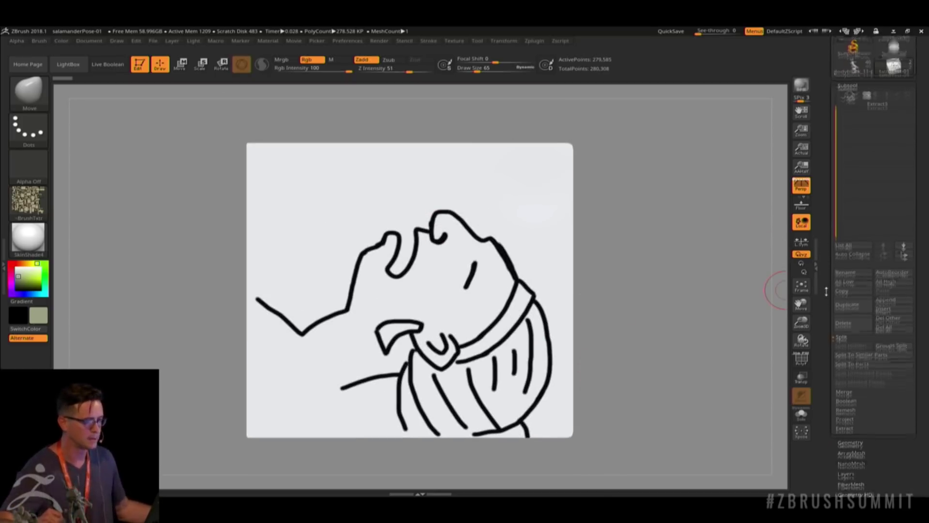
pyautogui.click(844, 343)
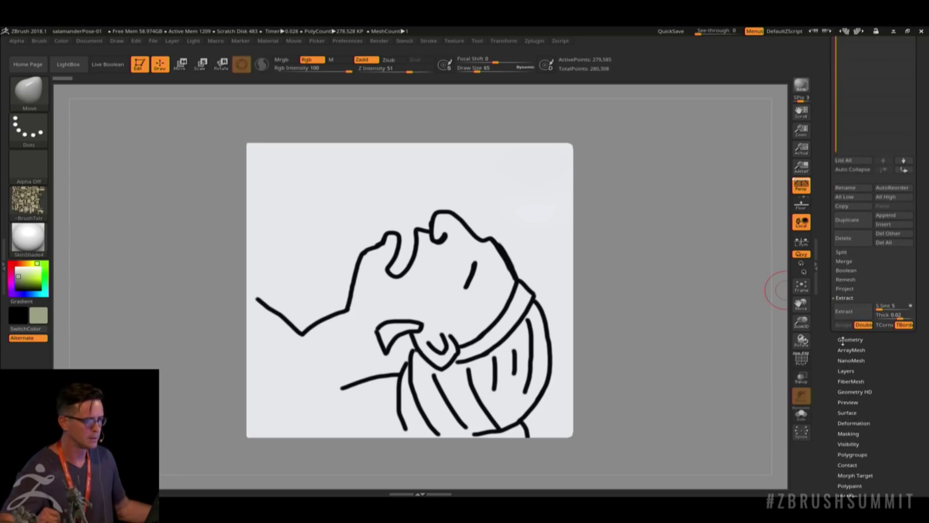
pyautogui.click(844, 311)
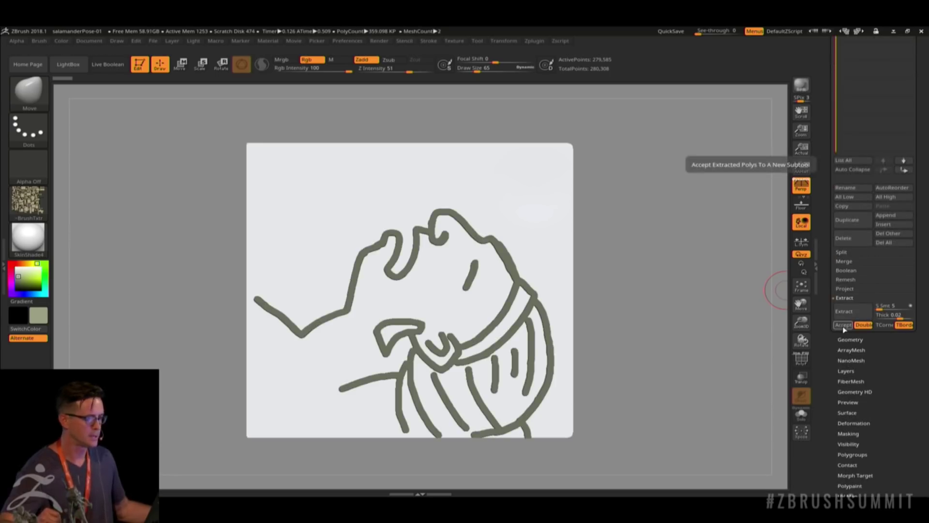
pyautogui.click(843, 325)
pyautogui.moveTo(597, 243)
pyautogui.mouseDown()
pyautogui.moveTo(577, 267)
pyautogui.moveTo(605, 264)
pyautogui.mouseUp()
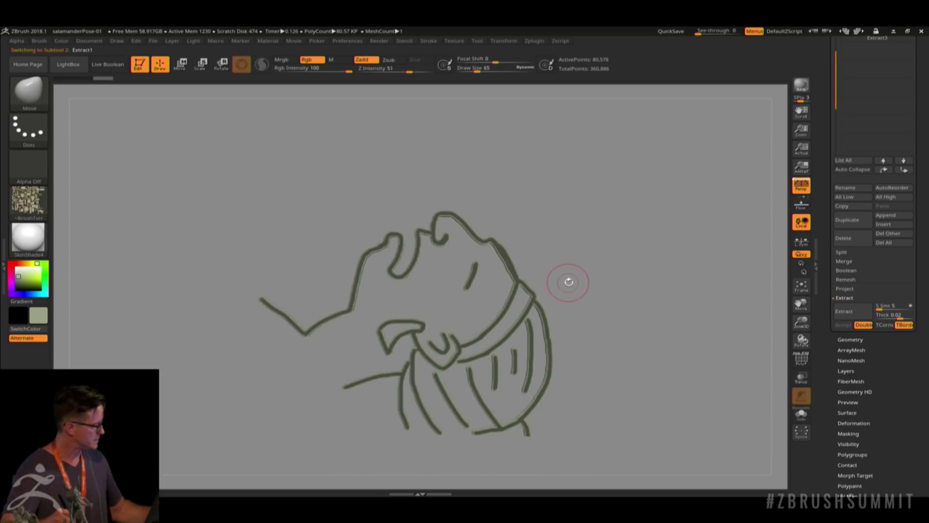
# Step: Show the polyframe on the extracted line mesh and set the draw size to 1 while checking its side walls
pyautogui.hotkey('shift', 'f')
pyautogui.keyDown('alt'); pyautogui.moveTo(593, 282); pyautogui.dragTo(614, 345); pyautogui.keyUp('alt')
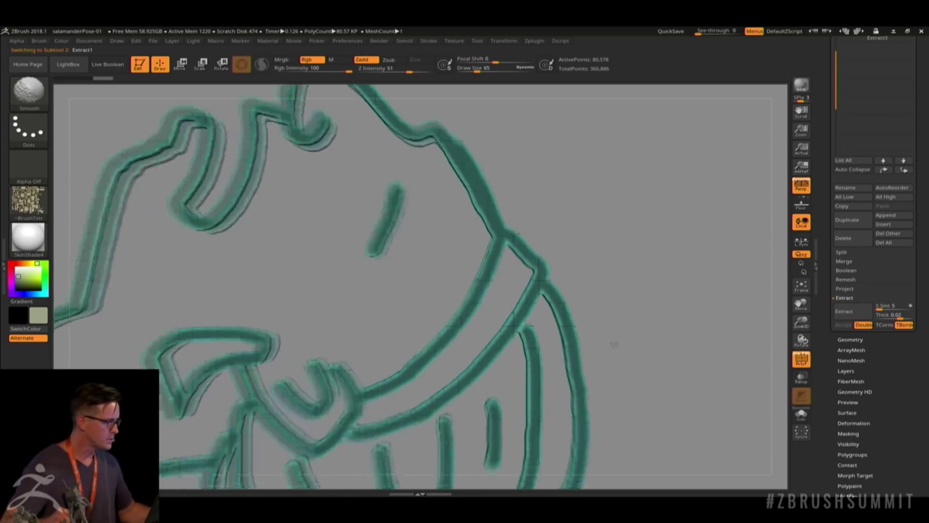
pyautogui.press('ctrl')
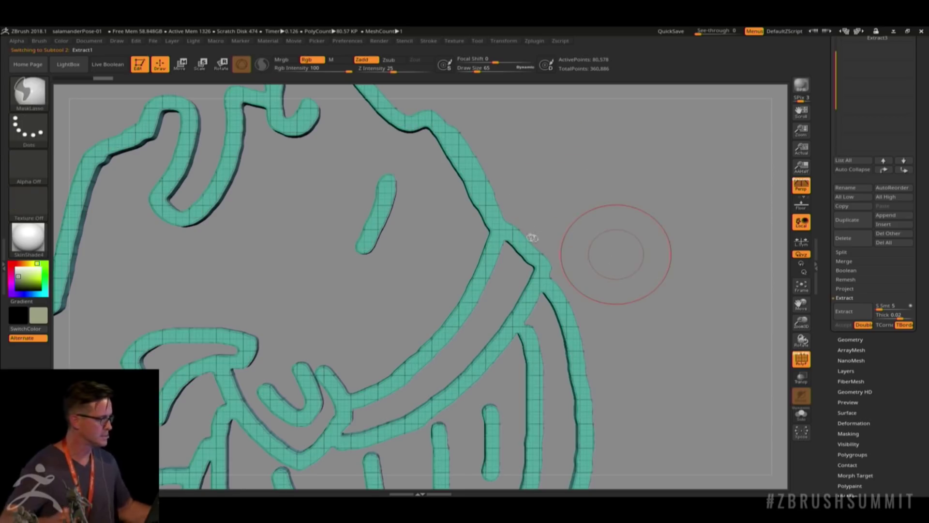
pyautogui.press('s')
pyautogui.press('s')
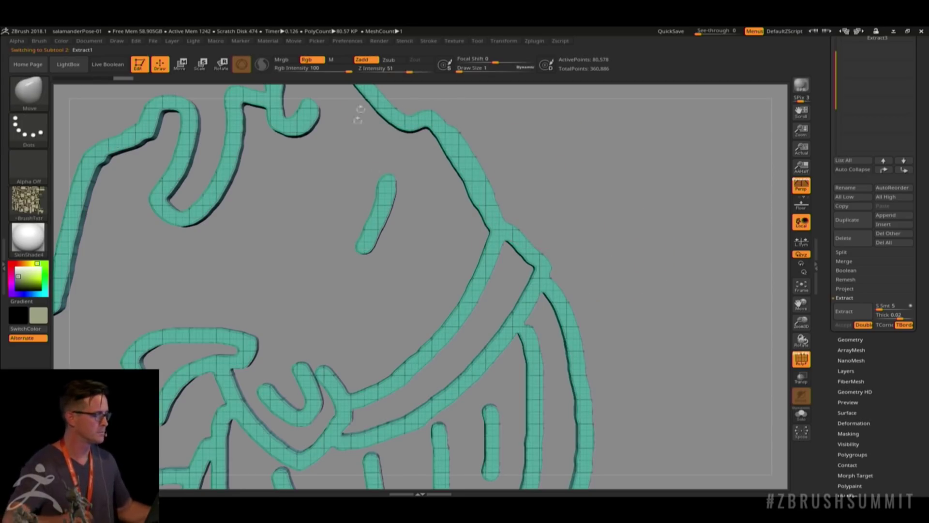
pyautogui.moveTo(360, 109); pyautogui.dragTo(490, 173)
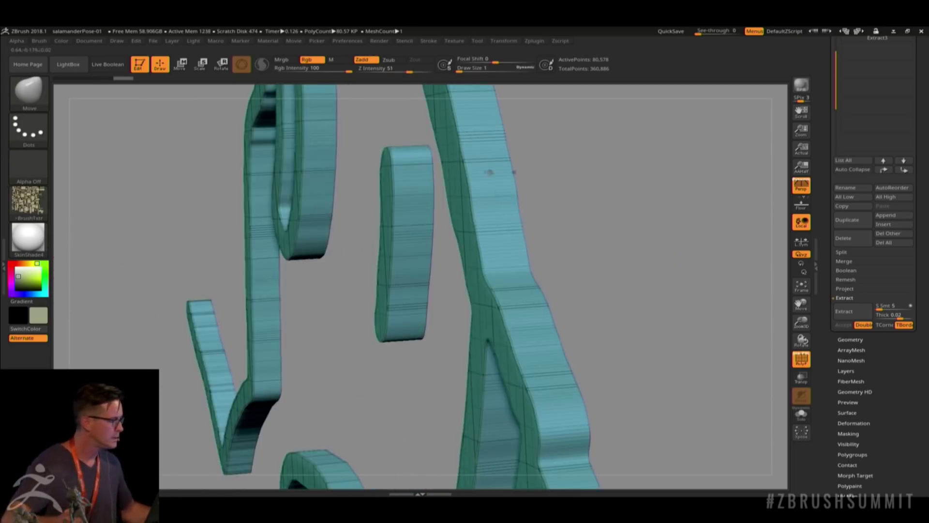
pyautogui.moveTo(501, 221); pyautogui.dragTo(502, 254)
# Step: Isolate the front-face polygroup of the extracted lines and quick-save the project
pyautogui.hotkey('ctrl', 'shift')
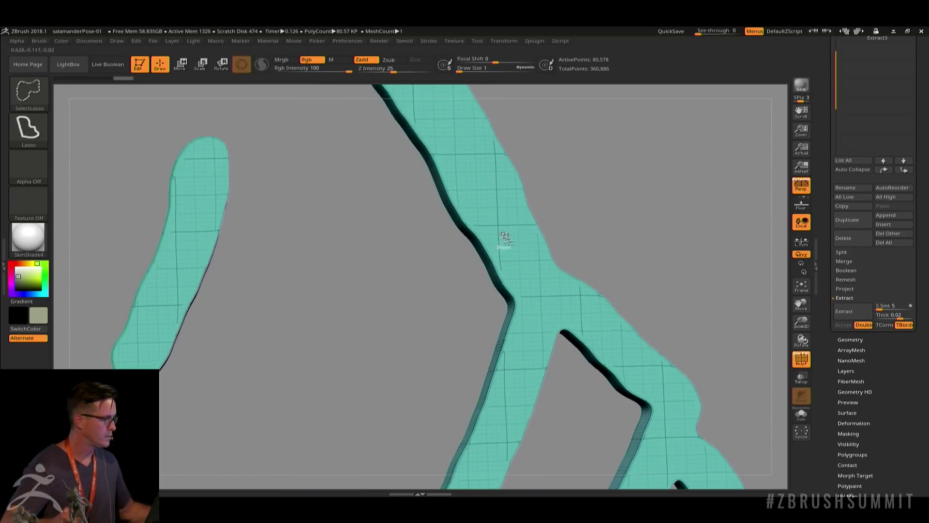
pyautogui.keyDown('ctrl'); pyautogui.keyDown('shift'); pyautogui.click(506, 236); pyautogui.keyUp('shift'); pyautogui.keyUp('ctrl')
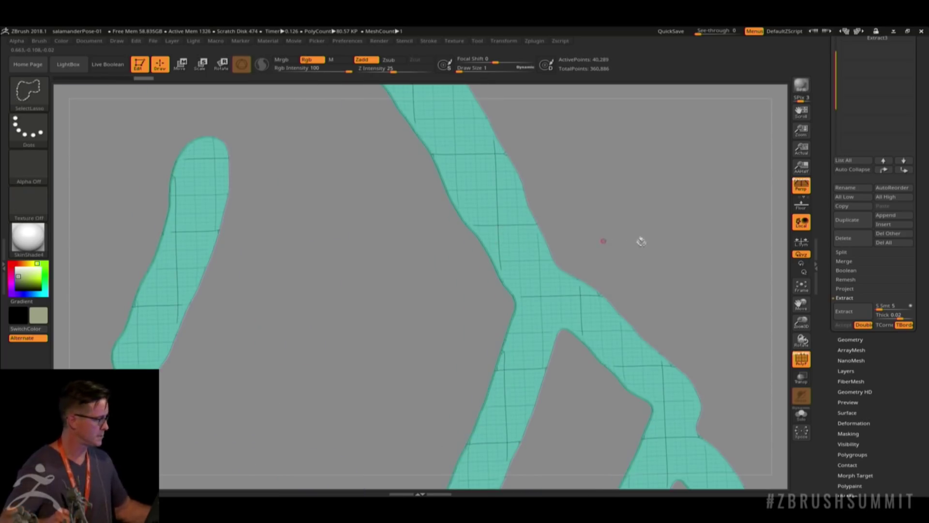
pyautogui.moveTo(639, 240); pyautogui.dragTo(618, 222)
pyautogui.hotkey('ctrl', 's')
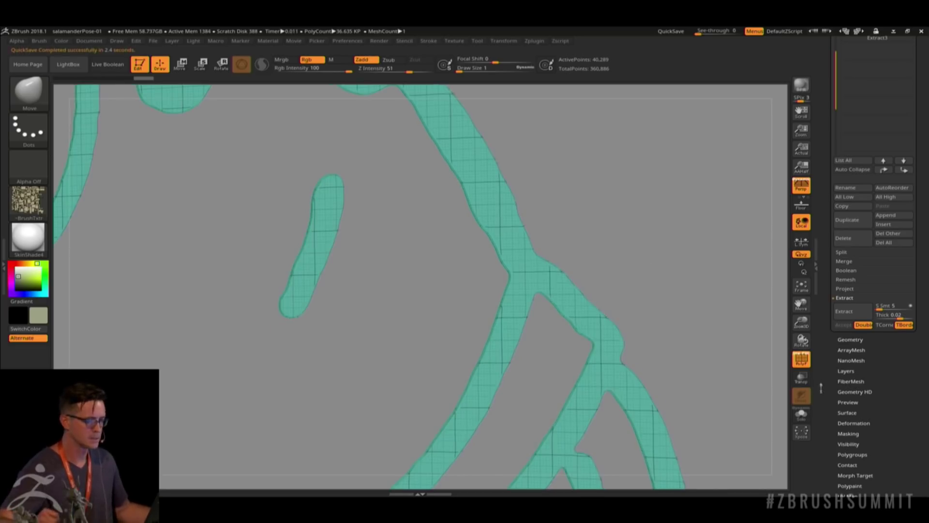
# Step: Delete the hidden back and side faces of the extracted line mesh with Del Hidden
pyautogui.scroll(-7, 825, 376)
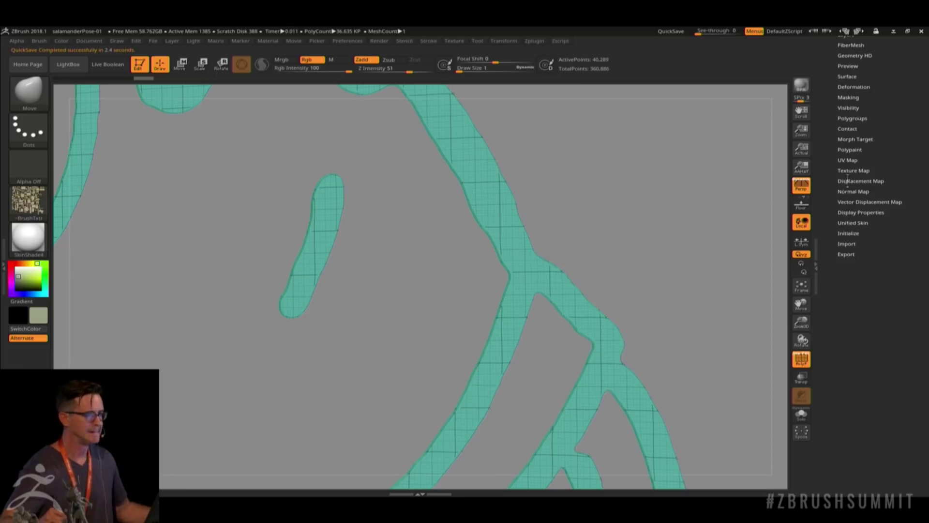
pyautogui.scroll(1, 833, 225)
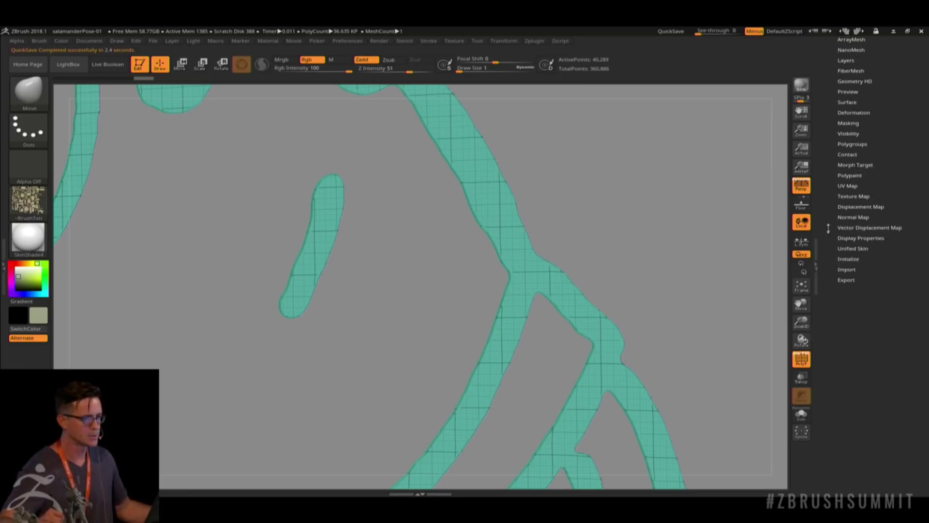
pyautogui.scroll(10, 828, 228)
pyautogui.scroll(1, 829, 167)
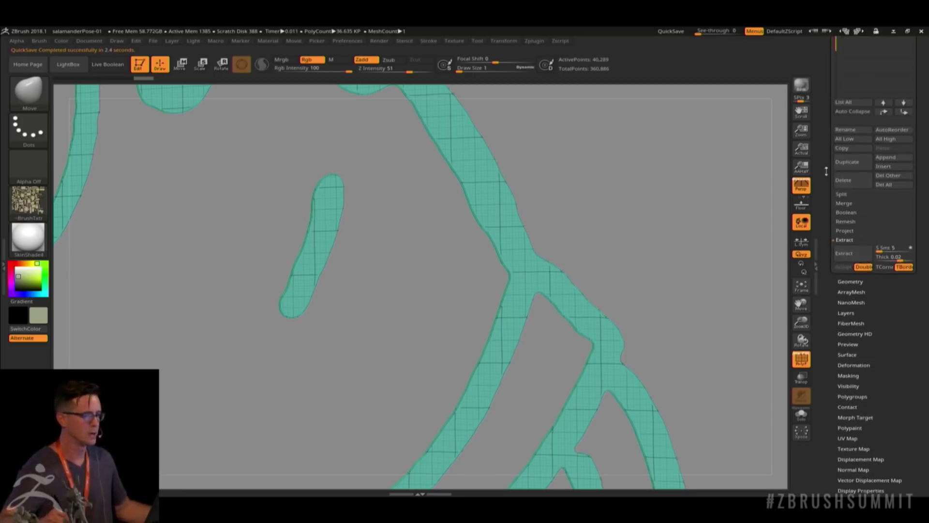
pyautogui.click(842, 293)
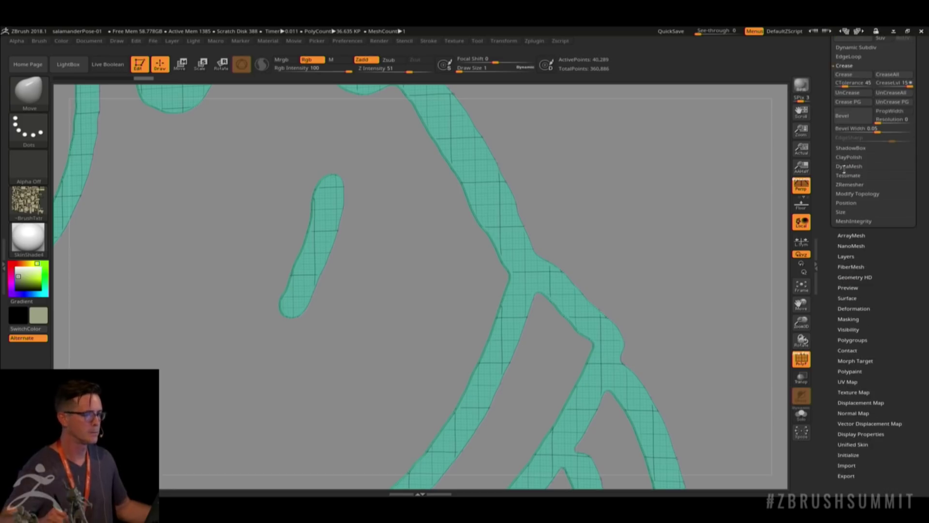
pyautogui.click(846, 193)
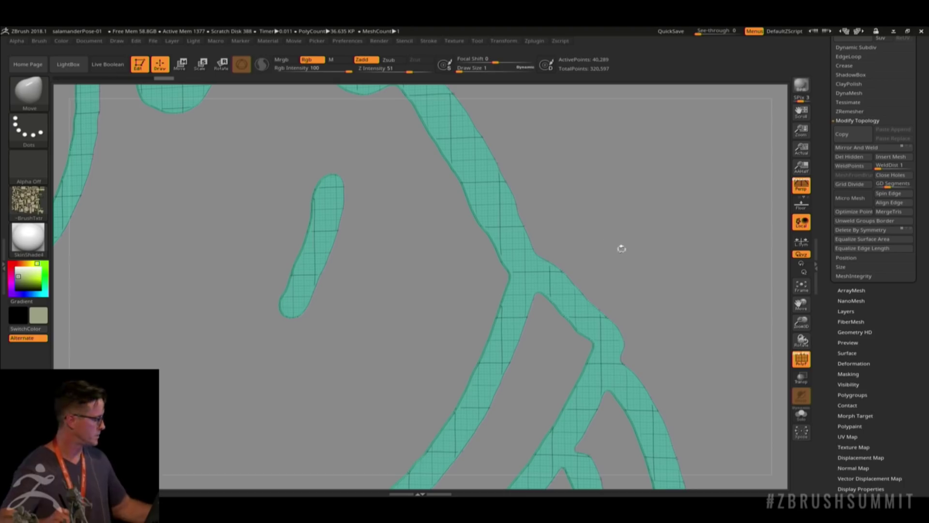
# Step: Set the draw size to 27 and repeatedly ZRemesh the flat line strips with a Target Polygons Count of 5
pyautogui.press('s')
pyautogui.moveTo(634, 254); pyautogui.dragTo(648, 254)
pyautogui.moveTo(647, 249)
pyautogui.mouseDown()
pyautogui.moveTo(604, 247)
pyautogui.moveTo(643, 240)
pyautogui.moveTo(609, 225)
pyautogui.moveTo(608, 235)
pyautogui.moveTo(619, 238)
pyautogui.mouseUp()
pyautogui.press('s')
pyautogui.click(617, 237)
pyautogui.scroll(3, 840, 160)
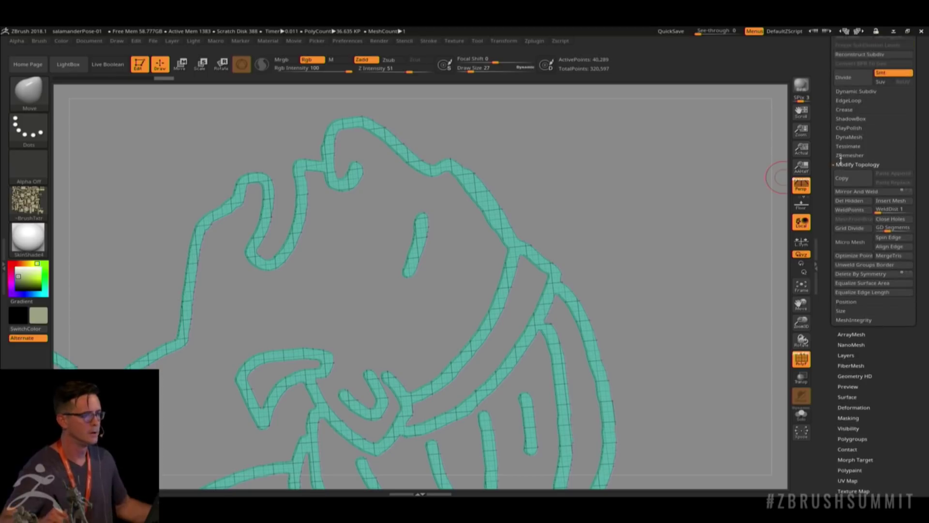
pyautogui.click(845, 155)
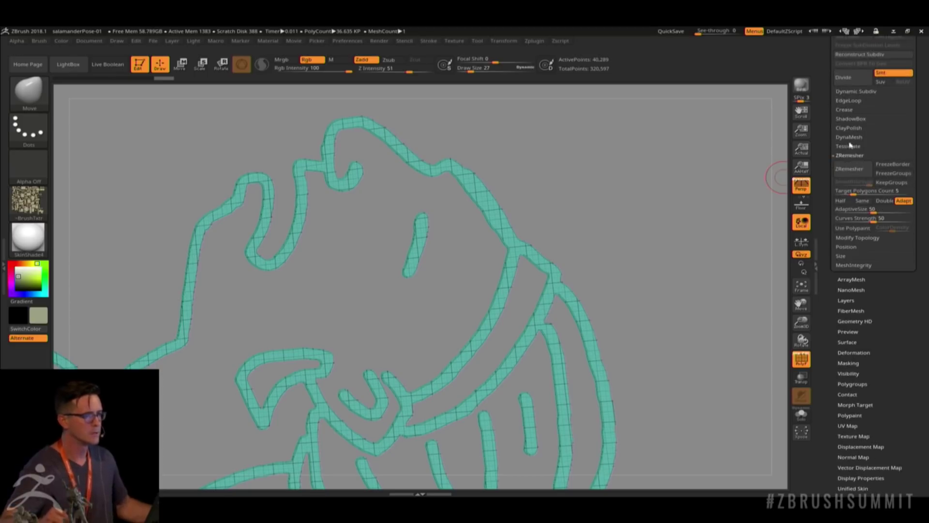
pyautogui.click(849, 168)
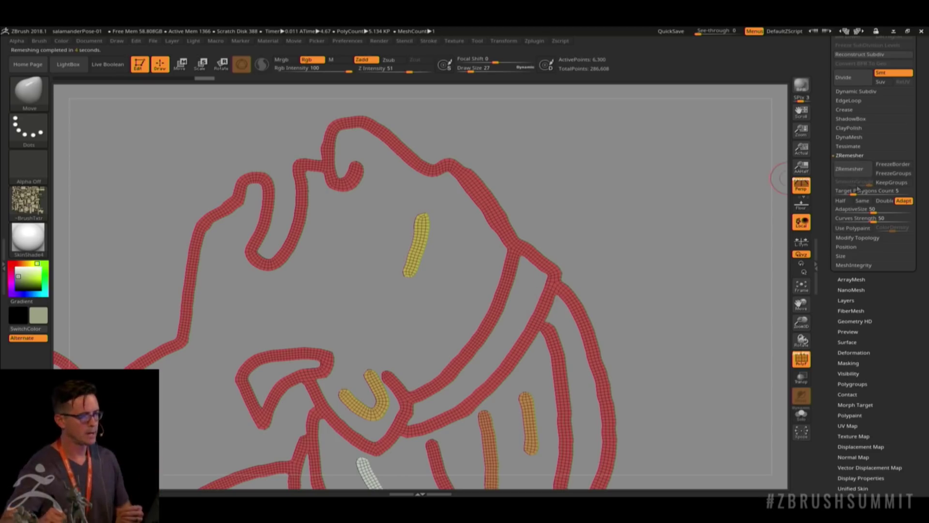
pyautogui.click(854, 171)
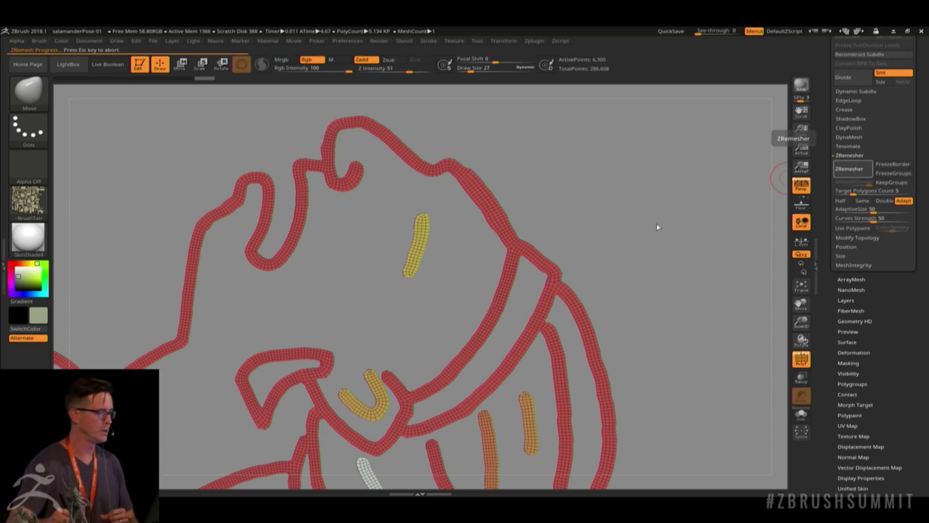
pyautogui.click(847, 169)
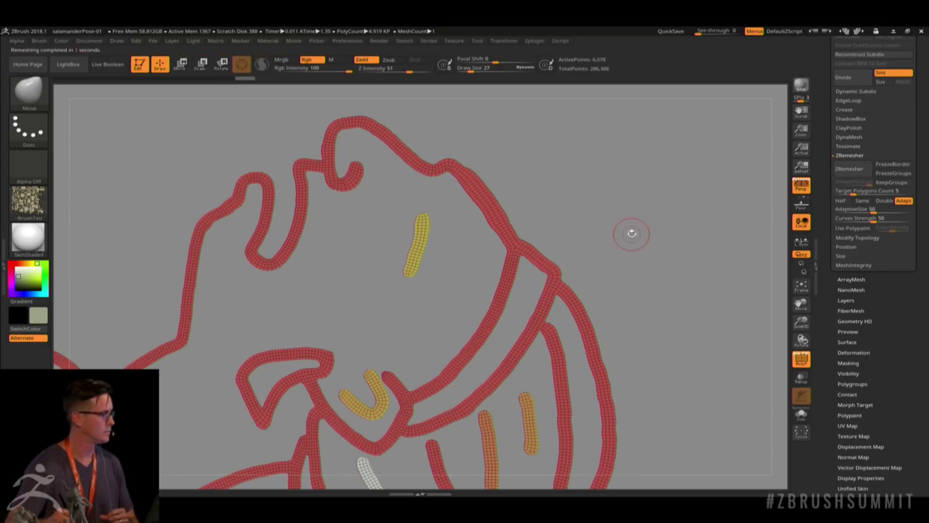
# Step: Enable the Half option and ZRemesh the line strips four more times to reduce their polygons
pyautogui.click(841, 200)
pyautogui.click(849, 168)
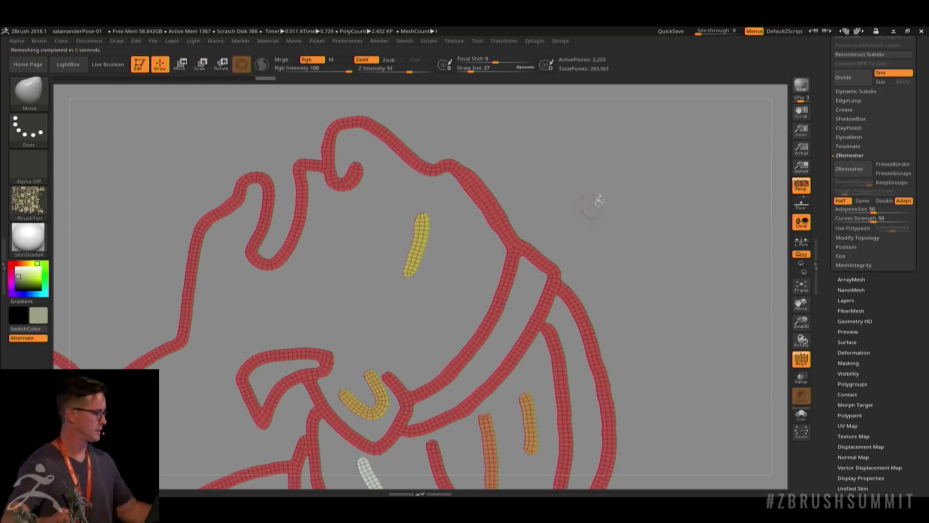
pyautogui.click(850, 169)
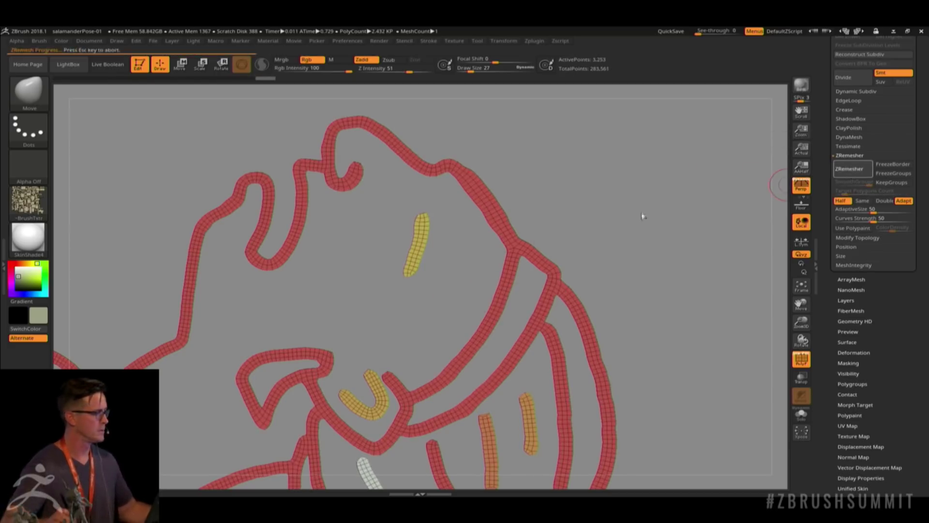
pyautogui.keyDown('alt'); pyautogui.moveTo(643, 257); pyautogui.dragTo(651, 232); pyautogui.keyUp('alt')
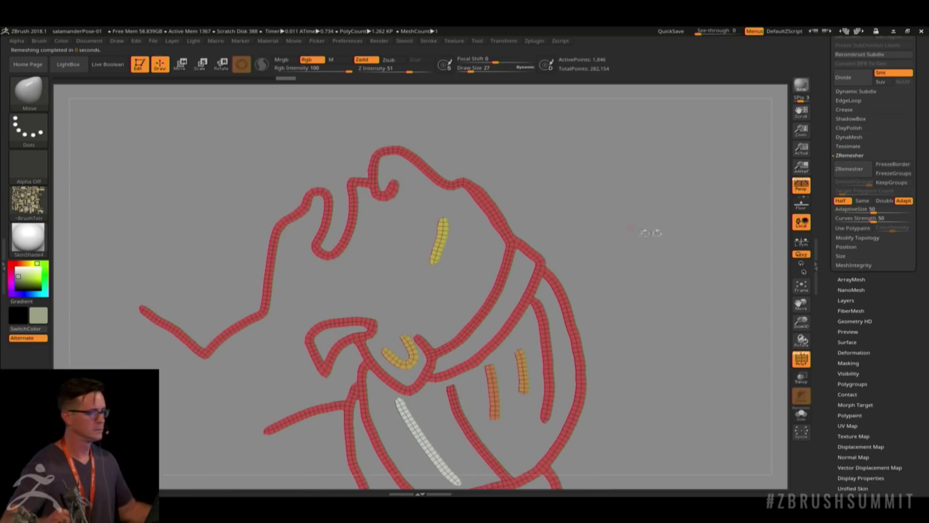
pyautogui.click(849, 169)
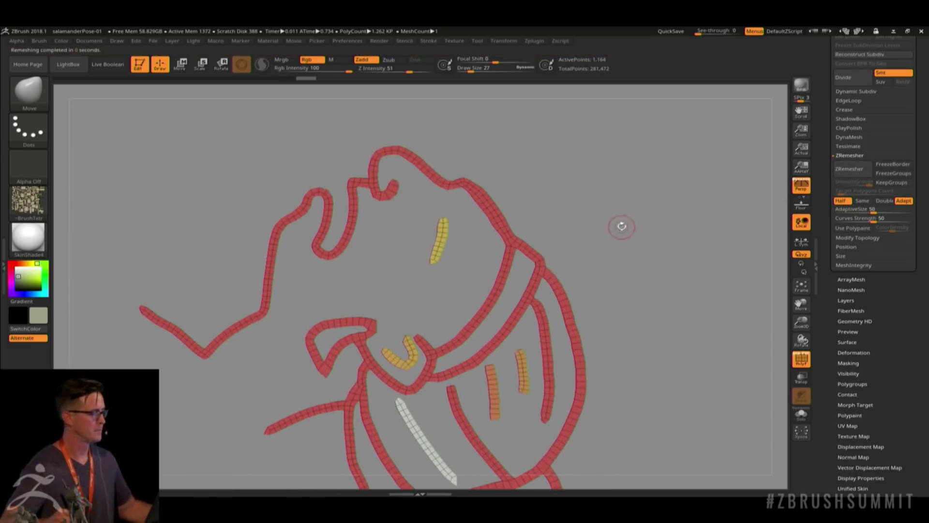
pyautogui.click(847, 170)
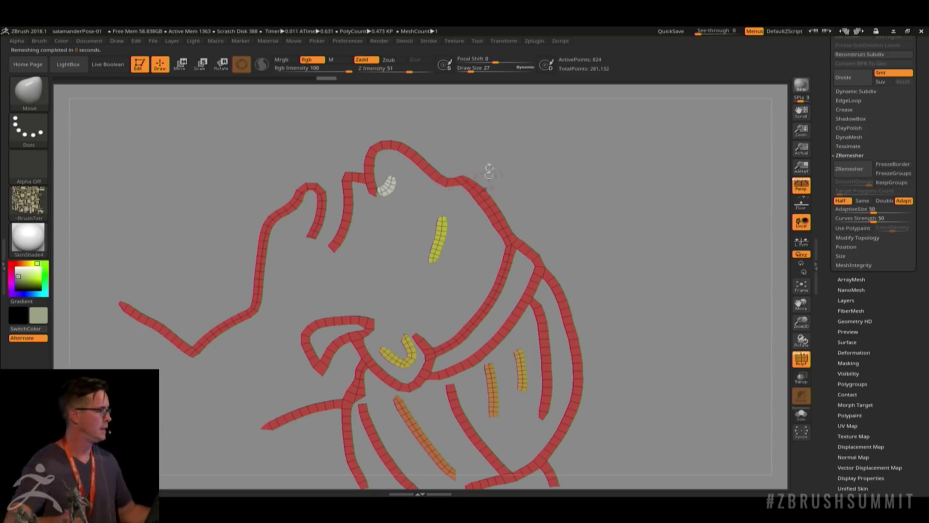
# Step: Switch to the ZModeler brush and delete surplus cross edges along the head outline and the adjoining curved strip
pyautogui.press('b')
pyautogui.press('z')
pyautogui.press('m')
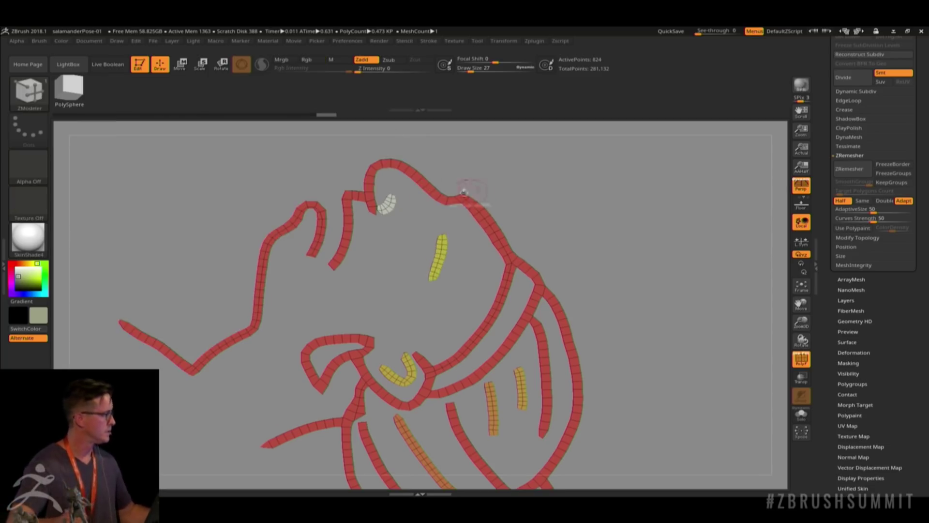
pyautogui.keyDown('alt'); pyautogui.moveTo(455, 159); pyautogui.dragTo(414, 185); pyautogui.keyUp('alt')
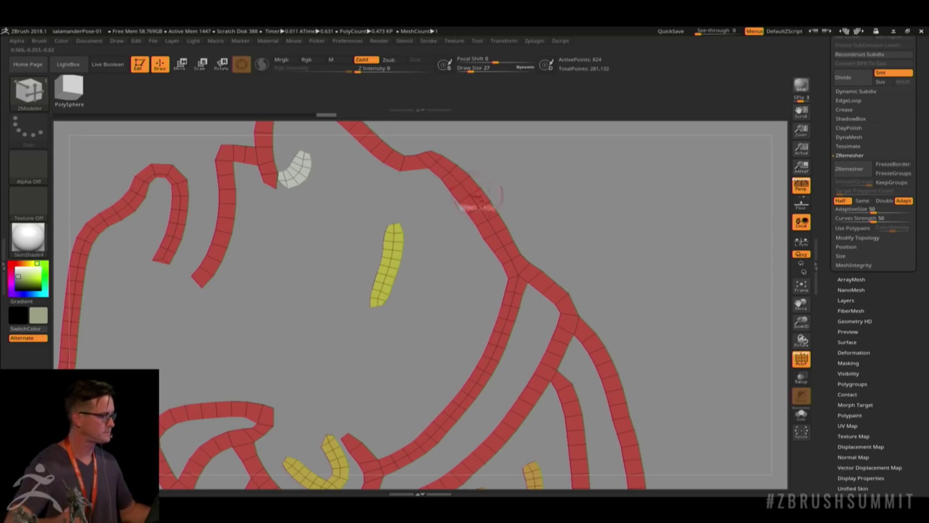
pyautogui.keyDown('alt'); pyautogui.click(454, 188); pyautogui.keyUp('alt')
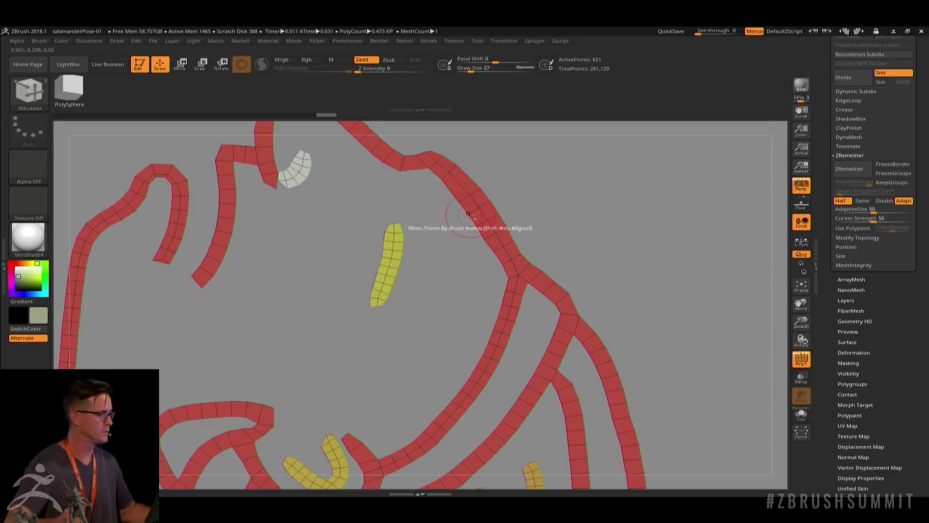
pyautogui.keyDown('alt'); pyautogui.click(473, 216); pyautogui.keyUp('alt')
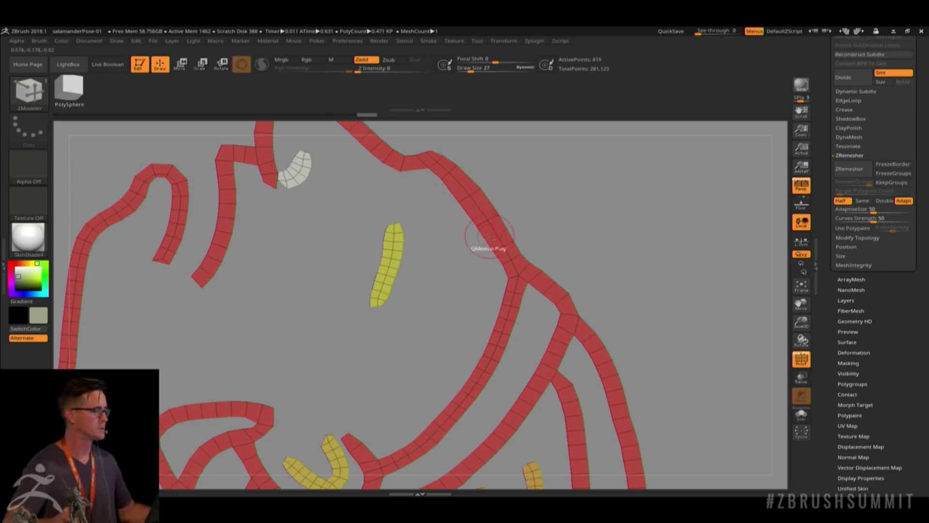
pyautogui.keyDown('alt'); pyautogui.click(489, 236); pyautogui.keyUp('alt')
pyautogui.keyDown('alt'); pyautogui.click(515, 307); pyautogui.keyUp('alt')
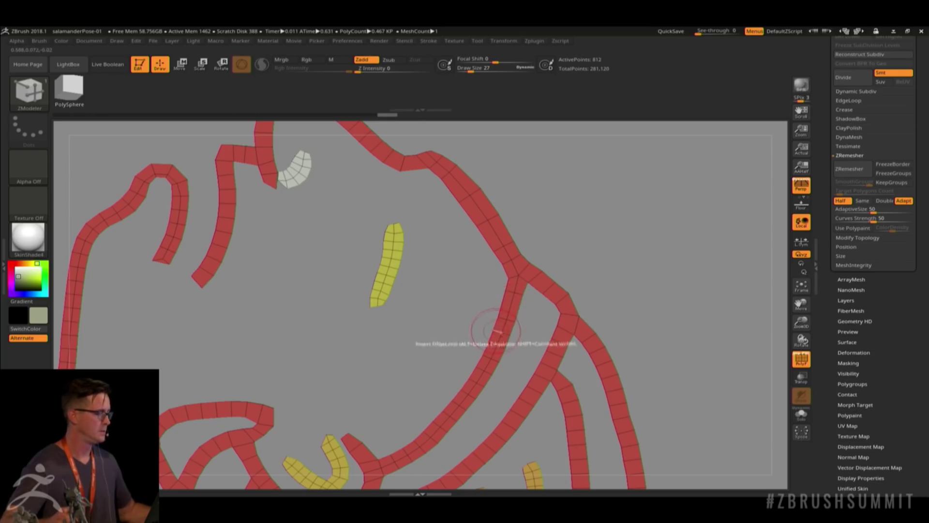
pyautogui.keyDown('alt'); pyautogui.click(496, 330); pyautogui.keyUp('alt')
pyautogui.keyDown('alt'); pyautogui.click(500, 340); pyautogui.keyUp('alt')
# Step: Extrude the flat line strips into thick ribbons with ZModeler's QMesh polygon action, using the All Polygons target
pyautogui.moveTo(612, 312); pyautogui.dragTo(476, 286)
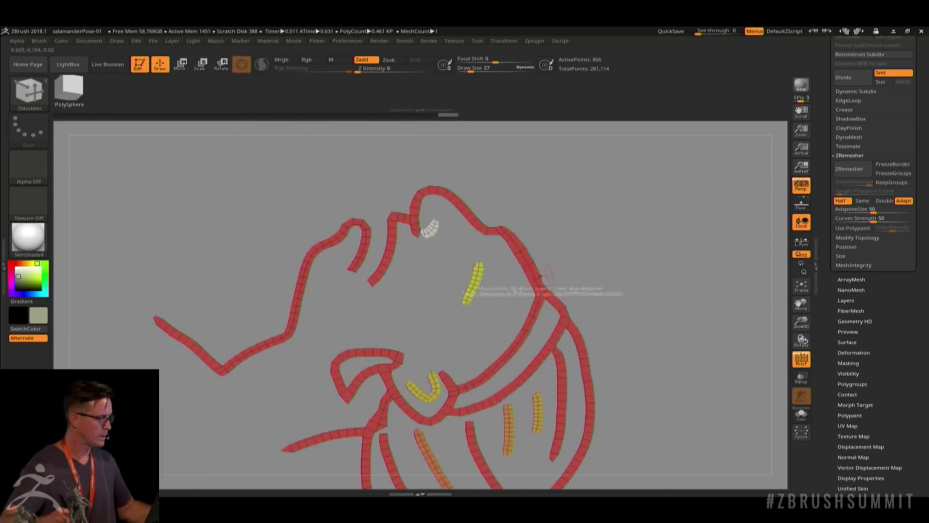
pyautogui.keyDown('alt'); pyautogui.moveTo(634, 283); pyautogui.dragTo(543, 231); pyautogui.keyUp('alt')
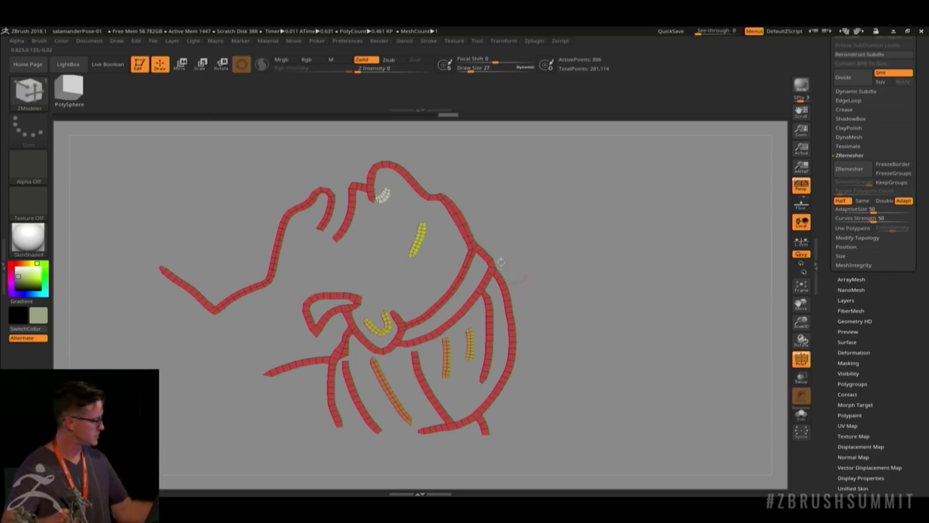
pyautogui.keyDown('alt'); pyautogui.moveTo(467, 200); pyautogui.dragTo(501, 203); pyautogui.keyUp('alt')
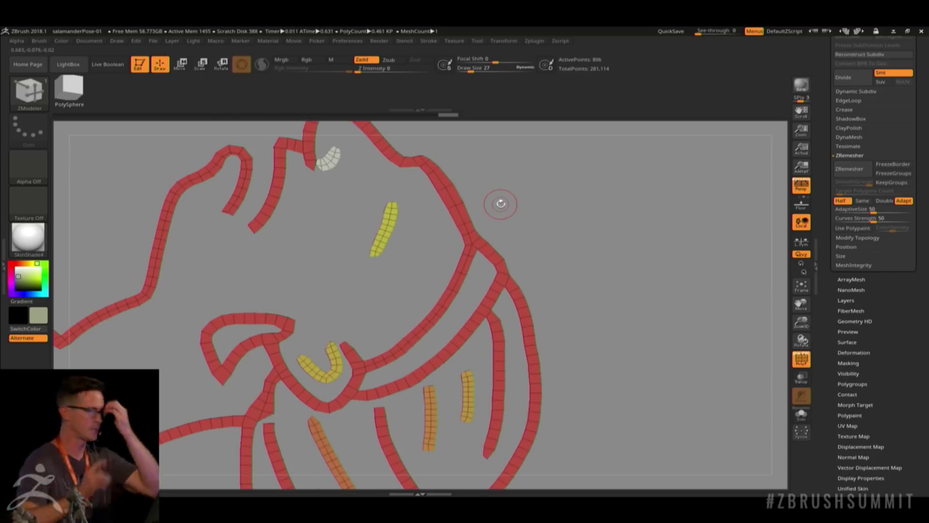
pyautogui.moveTo(561, 195); pyautogui.dragTo(532, 259)
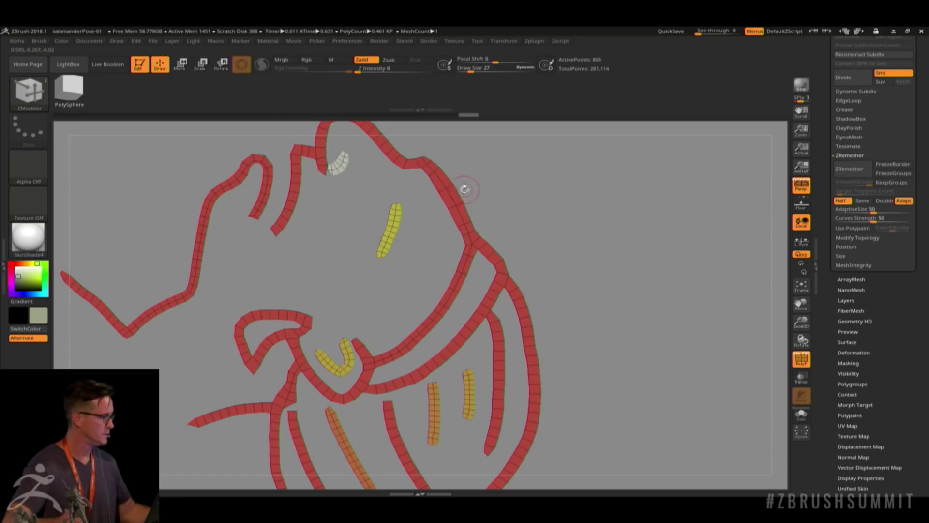
pyautogui.press('space')
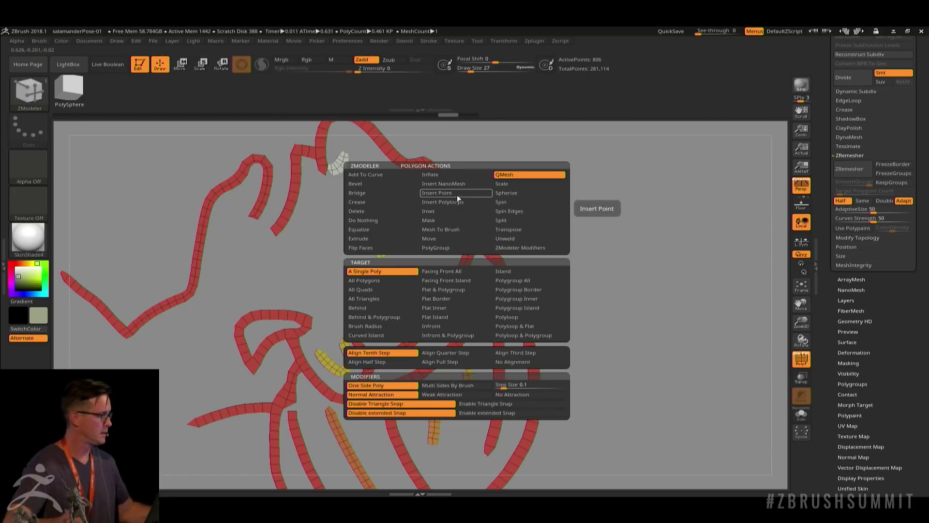
pyautogui.moveTo(535, 153); pyautogui.dragTo(518, 162)
pyautogui.press('space')
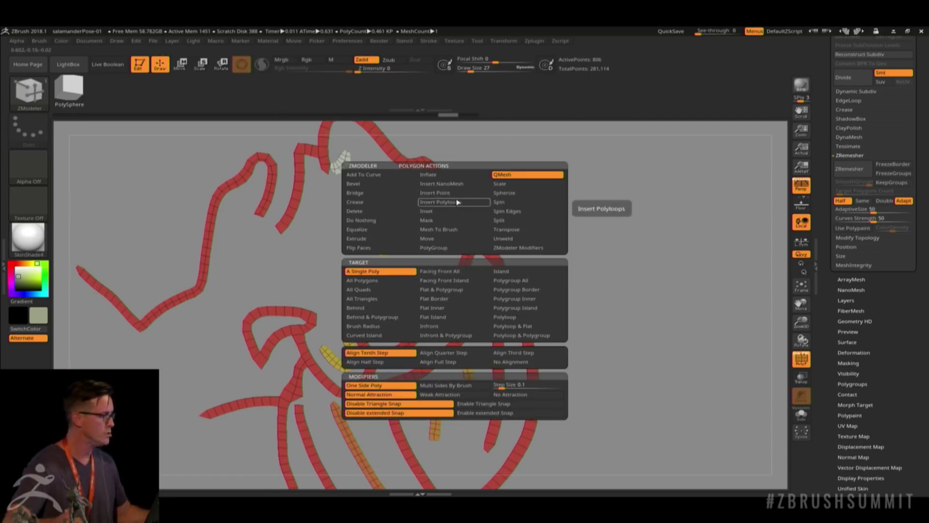
pyautogui.click(452, 271)
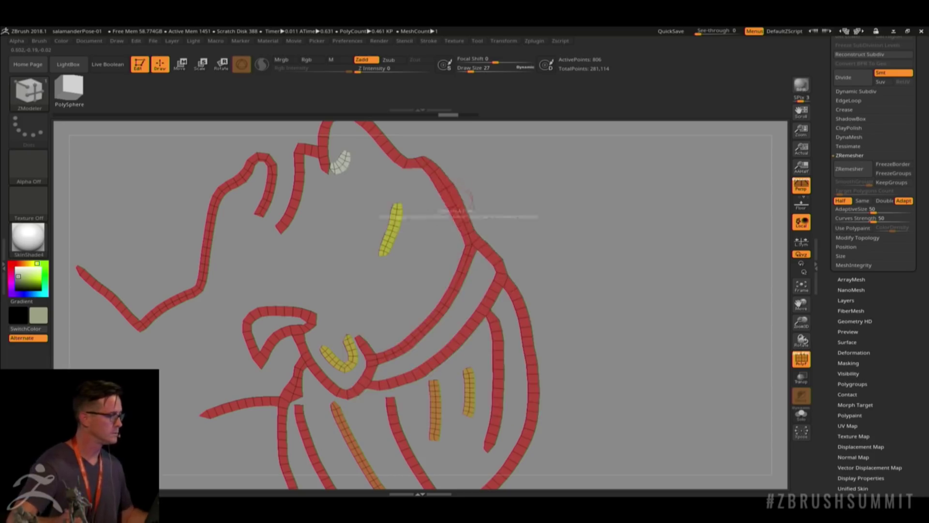
pyautogui.press('space')
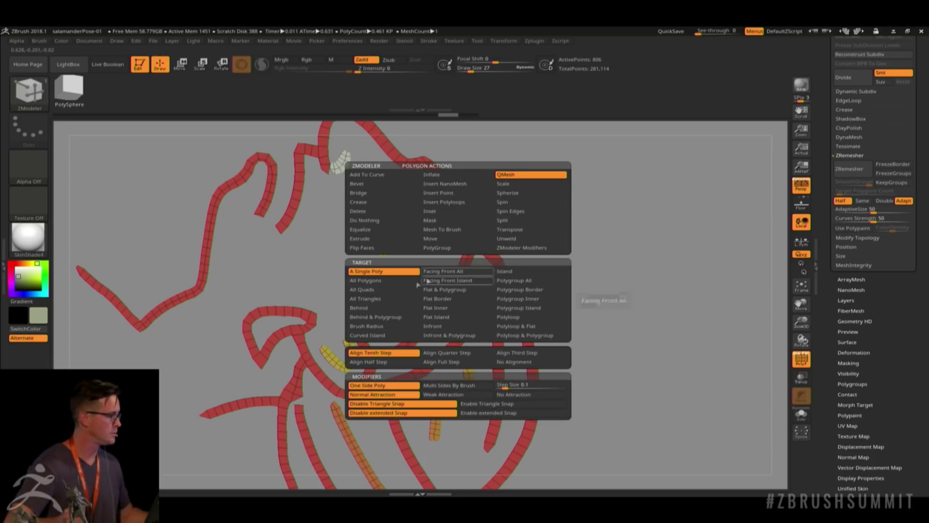
pyautogui.click(370, 281)
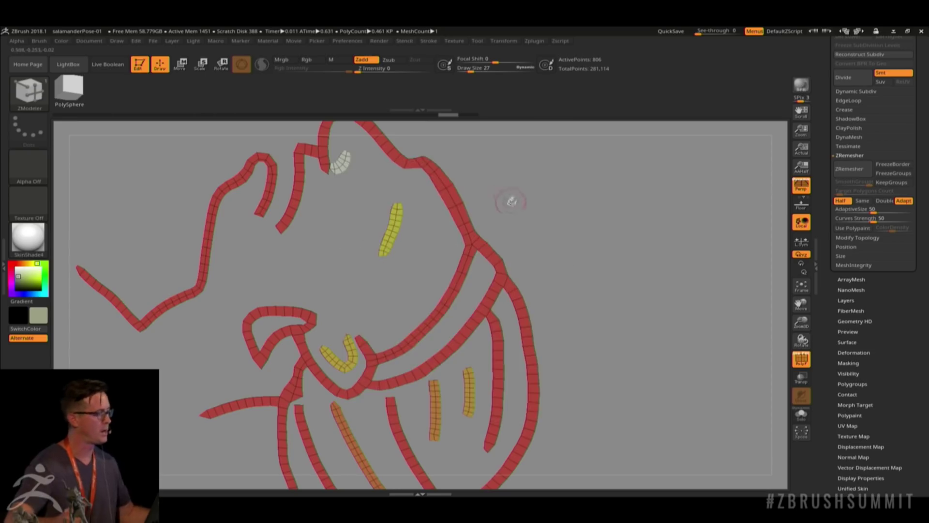
pyautogui.moveTo(510, 178); pyautogui.dragTo(441, 200)
pyautogui.click(453, 198)
pyautogui.moveTo(543, 236)
pyautogui.mouseDown()
pyautogui.moveTo(569, 223)
pyautogui.moveTo(603, 245)
pyautogui.moveTo(537, 248)
pyautogui.moveTo(578, 253)
pyautogui.moveTo(608, 222)
pyautogui.moveTo(614, 227)
pyautogui.moveTo(553, 201)
pyautogui.moveTo(568, 208)
pyautogui.mouseUp()
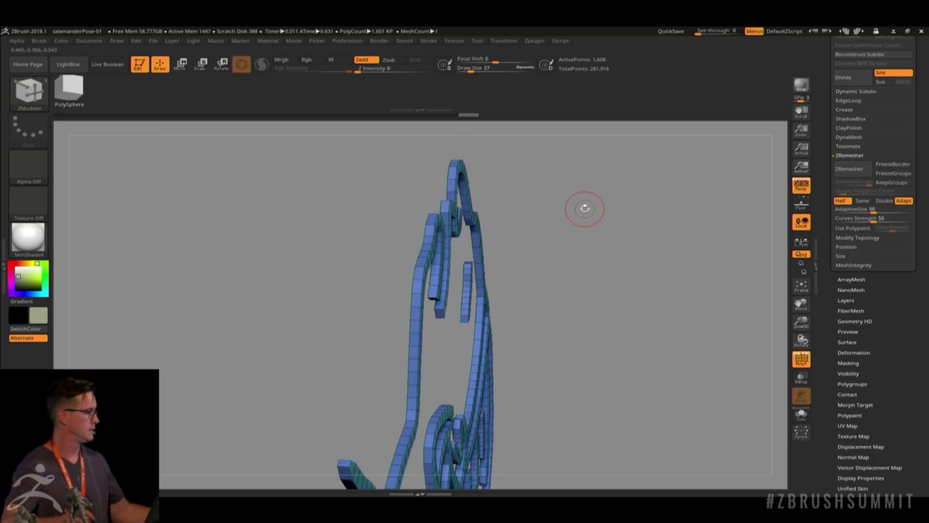
# Step: Isolate the front-face polygroup of the thickened strips and crease its border edges
pyautogui.keyDown('ctrl'); pyautogui.keyDown('shift'); pyautogui.click(423, 275); pyautogui.keyUp('shift'); pyautogui.keyUp('ctrl')
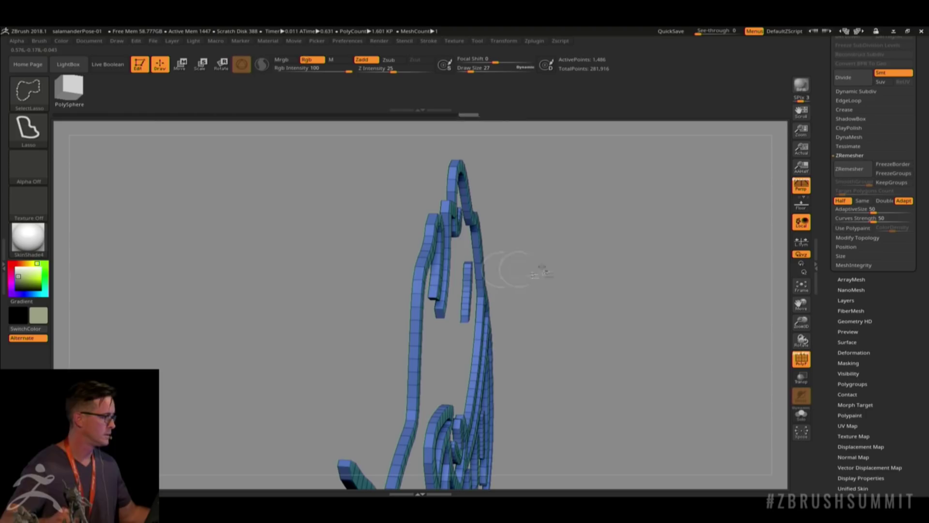
pyautogui.keyDown('ctrl'); pyautogui.keyDown('shift'); pyautogui.click(416, 275); pyautogui.keyUp('shift'); pyautogui.keyUp('ctrl')
pyautogui.moveTo(537, 251); pyautogui.dragTo(596, 267)
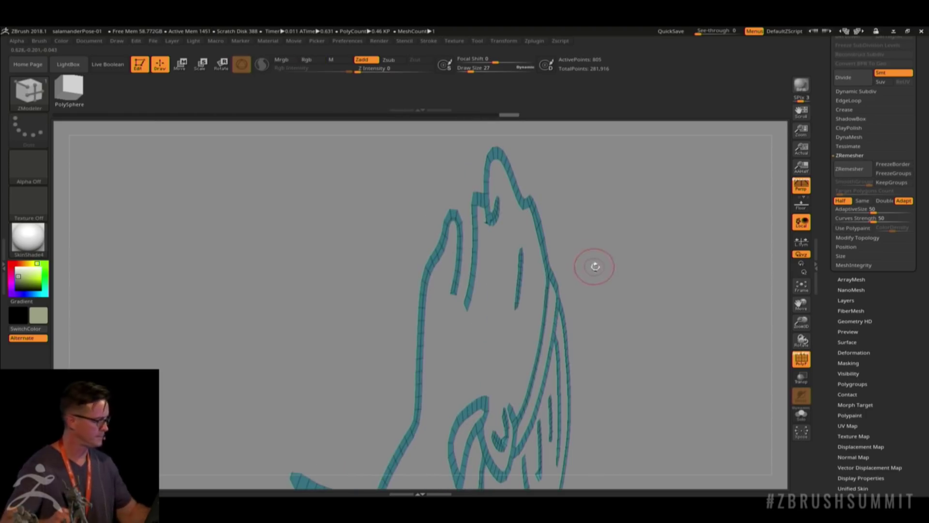
pyautogui.scroll(3, 846, 182)
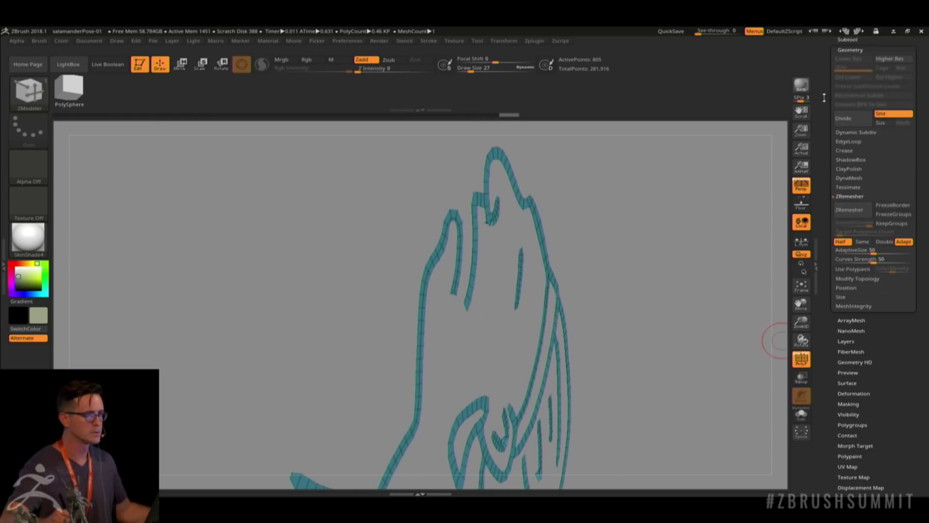
pyautogui.click(845, 176)
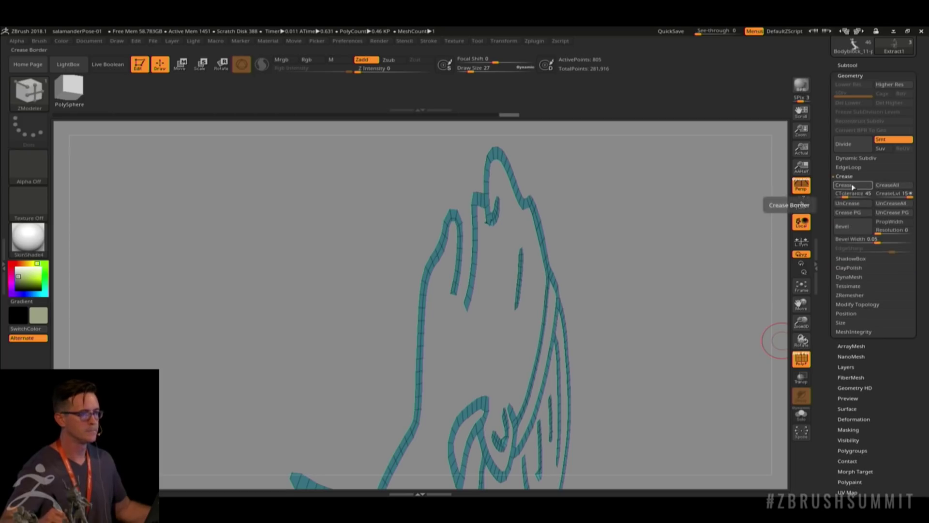
# Step: Show the whole thickened line mesh, frame it and turn on Dynamic Subdivision to preview its creased smoothing
pyautogui.moveTo(745, 218); pyautogui.dragTo(622, 249)
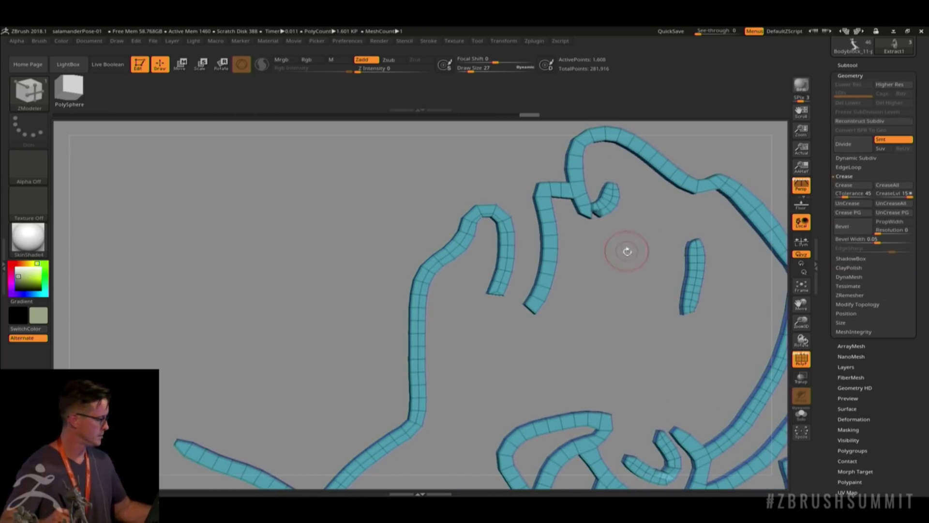
pyautogui.press('f')
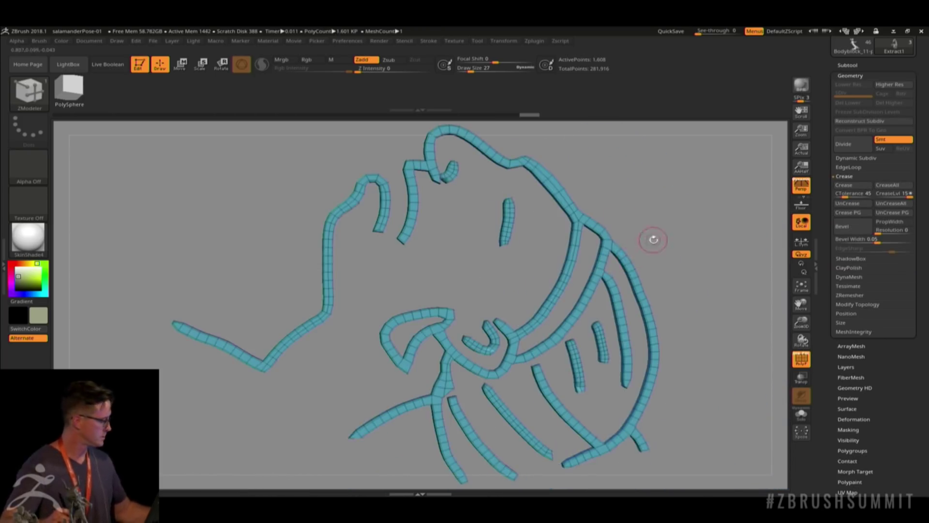
pyautogui.press('d')
pyautogui.moveTo(695, 225); pyautogui.dragTo(670, 228)
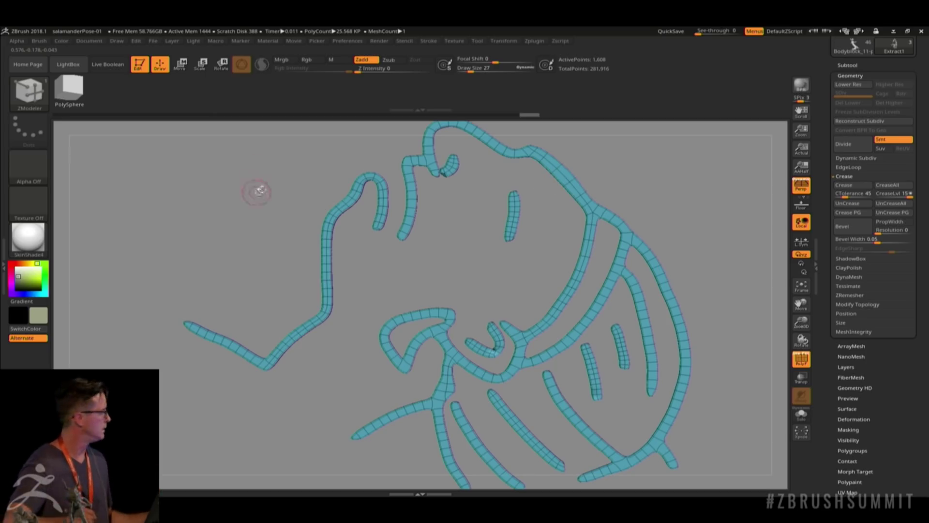
pyautogui.hotkey('alt', 'Tab')
pyautogui.hotkey('alt', 'Tab')
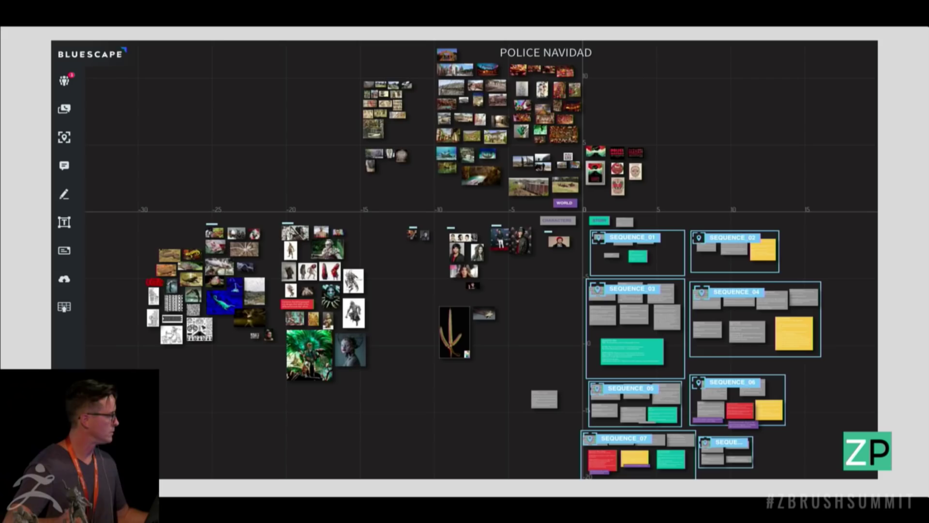
pyautogui.press('Right')
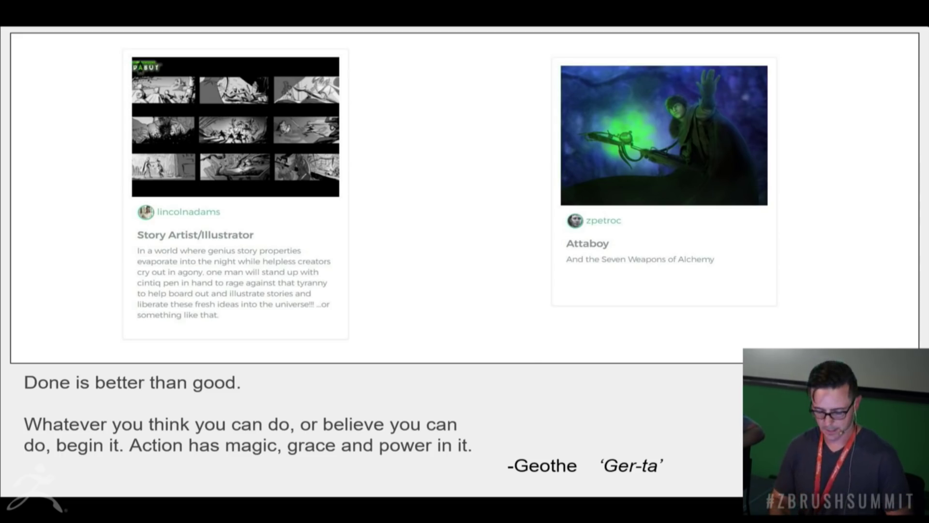
pyautogui.press('Right')
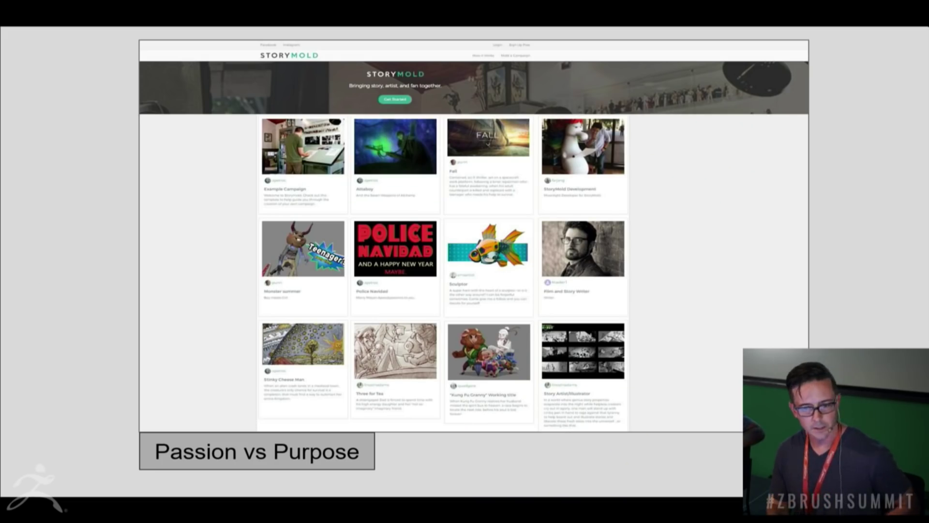